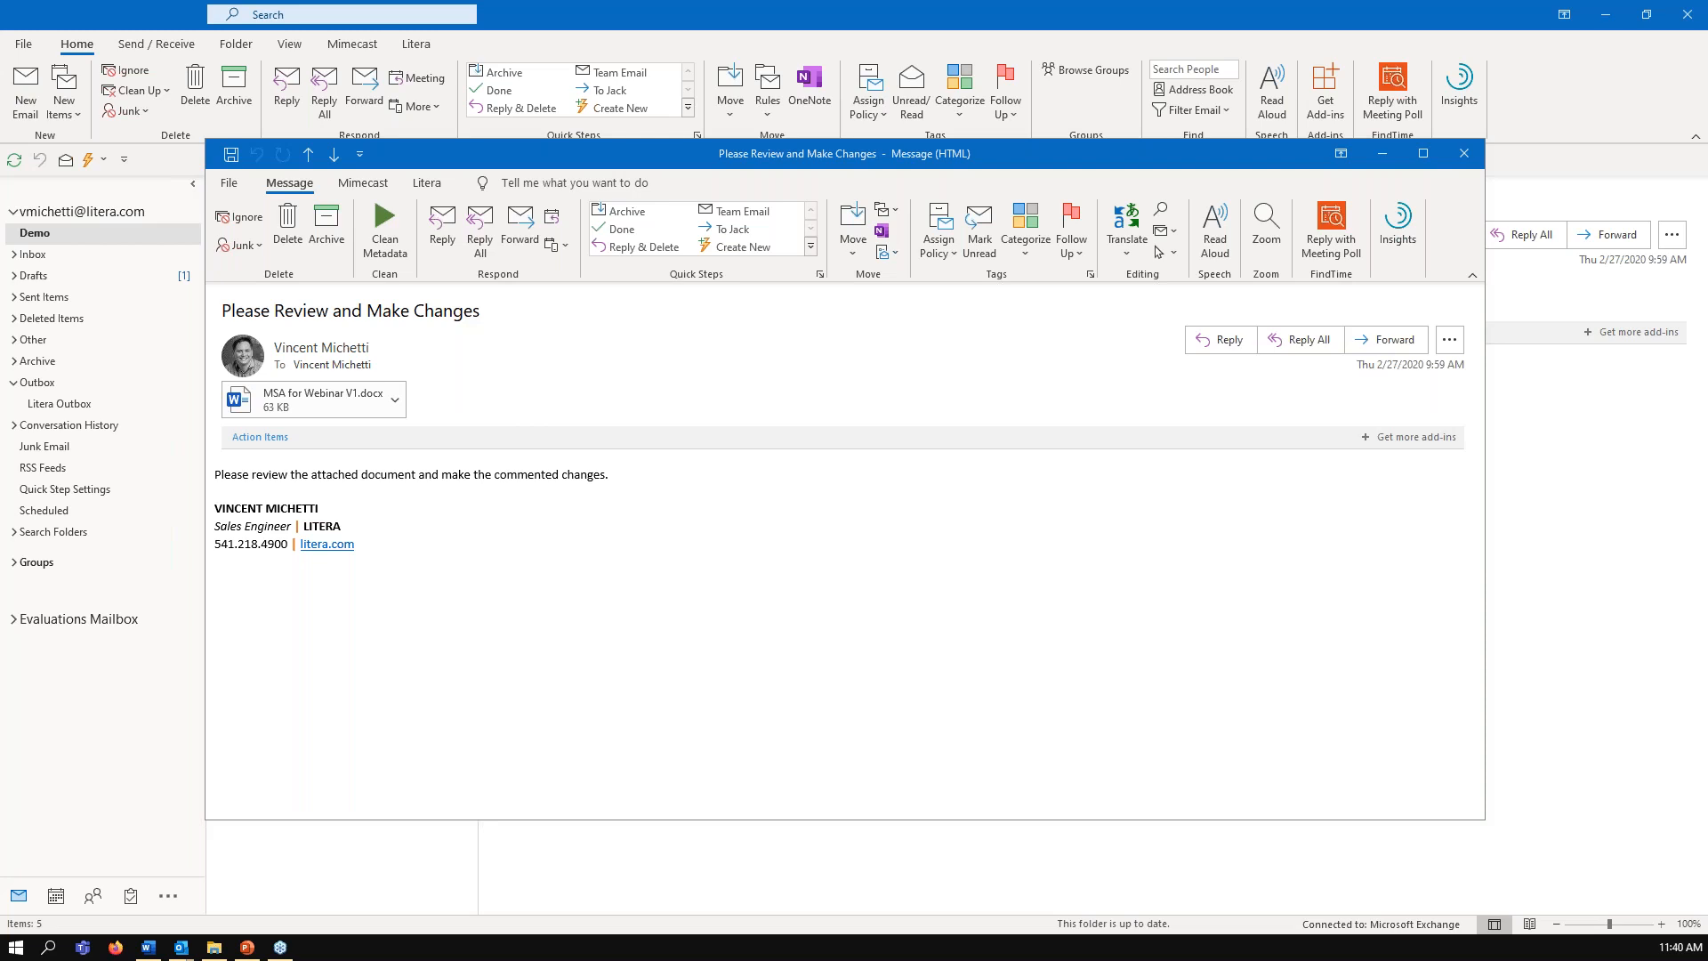
- Switch to Word and examine the comments on the Payment Terms and Term sections of MSA for Webinar V1.docx
left_click(151, 944)
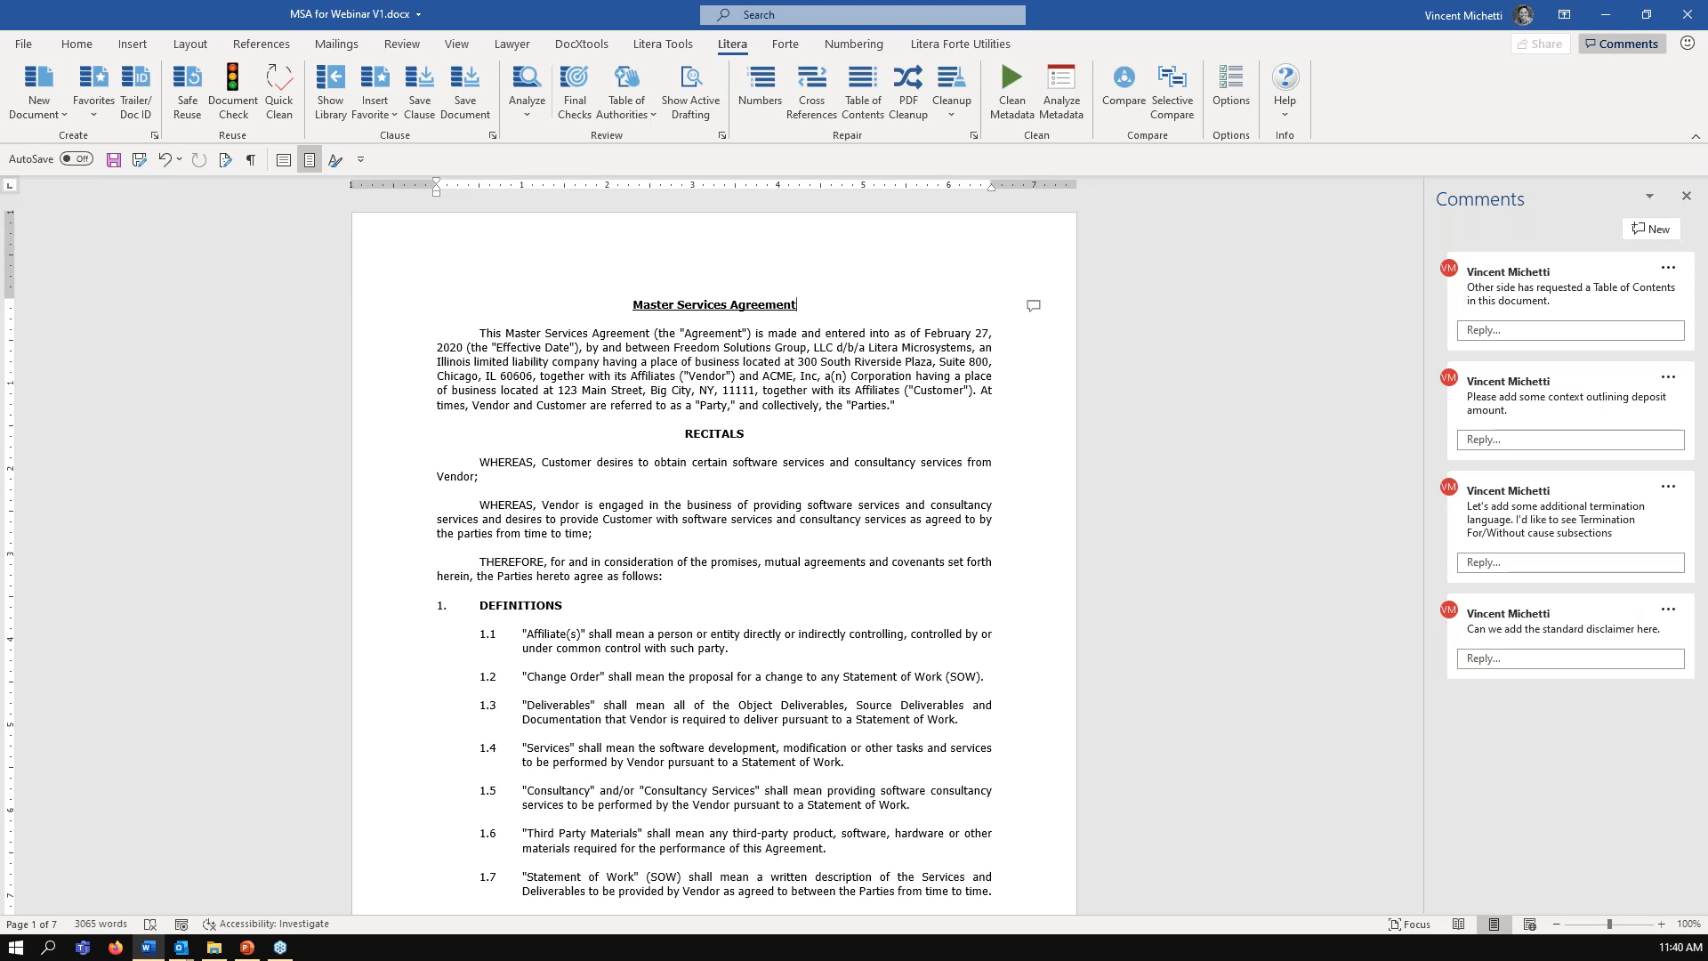
left_click(1612, 384)
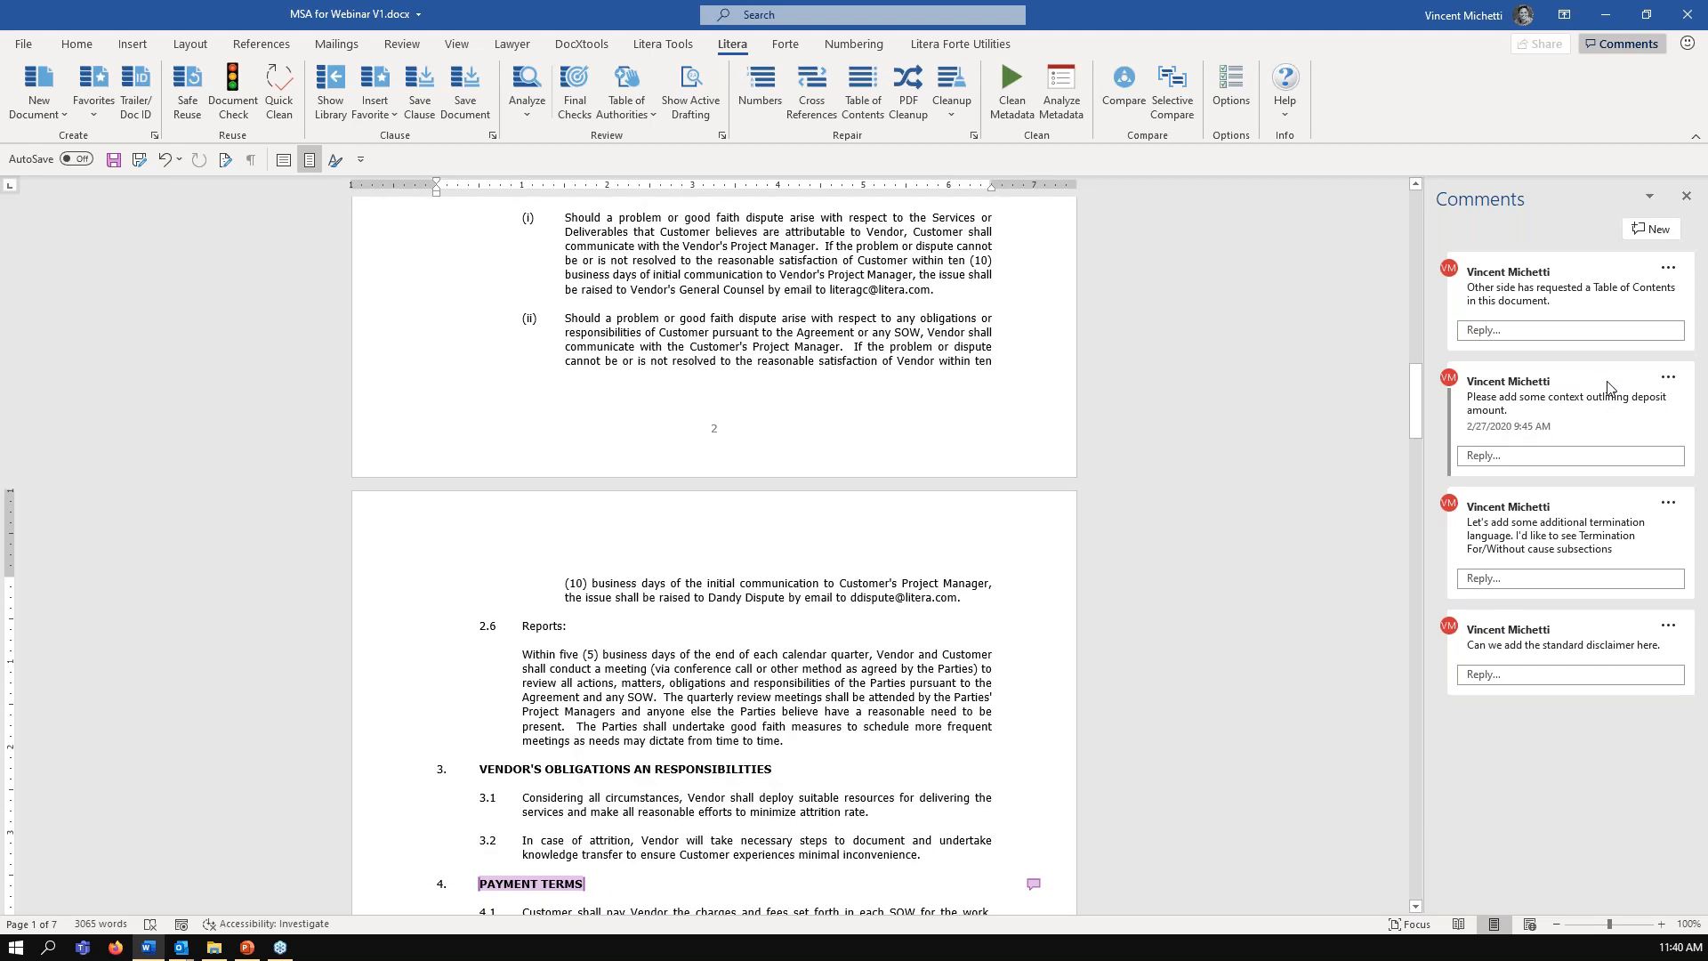
scroll(1232, 545, "down", 2)
scroll(1221, 531, "down", 2)
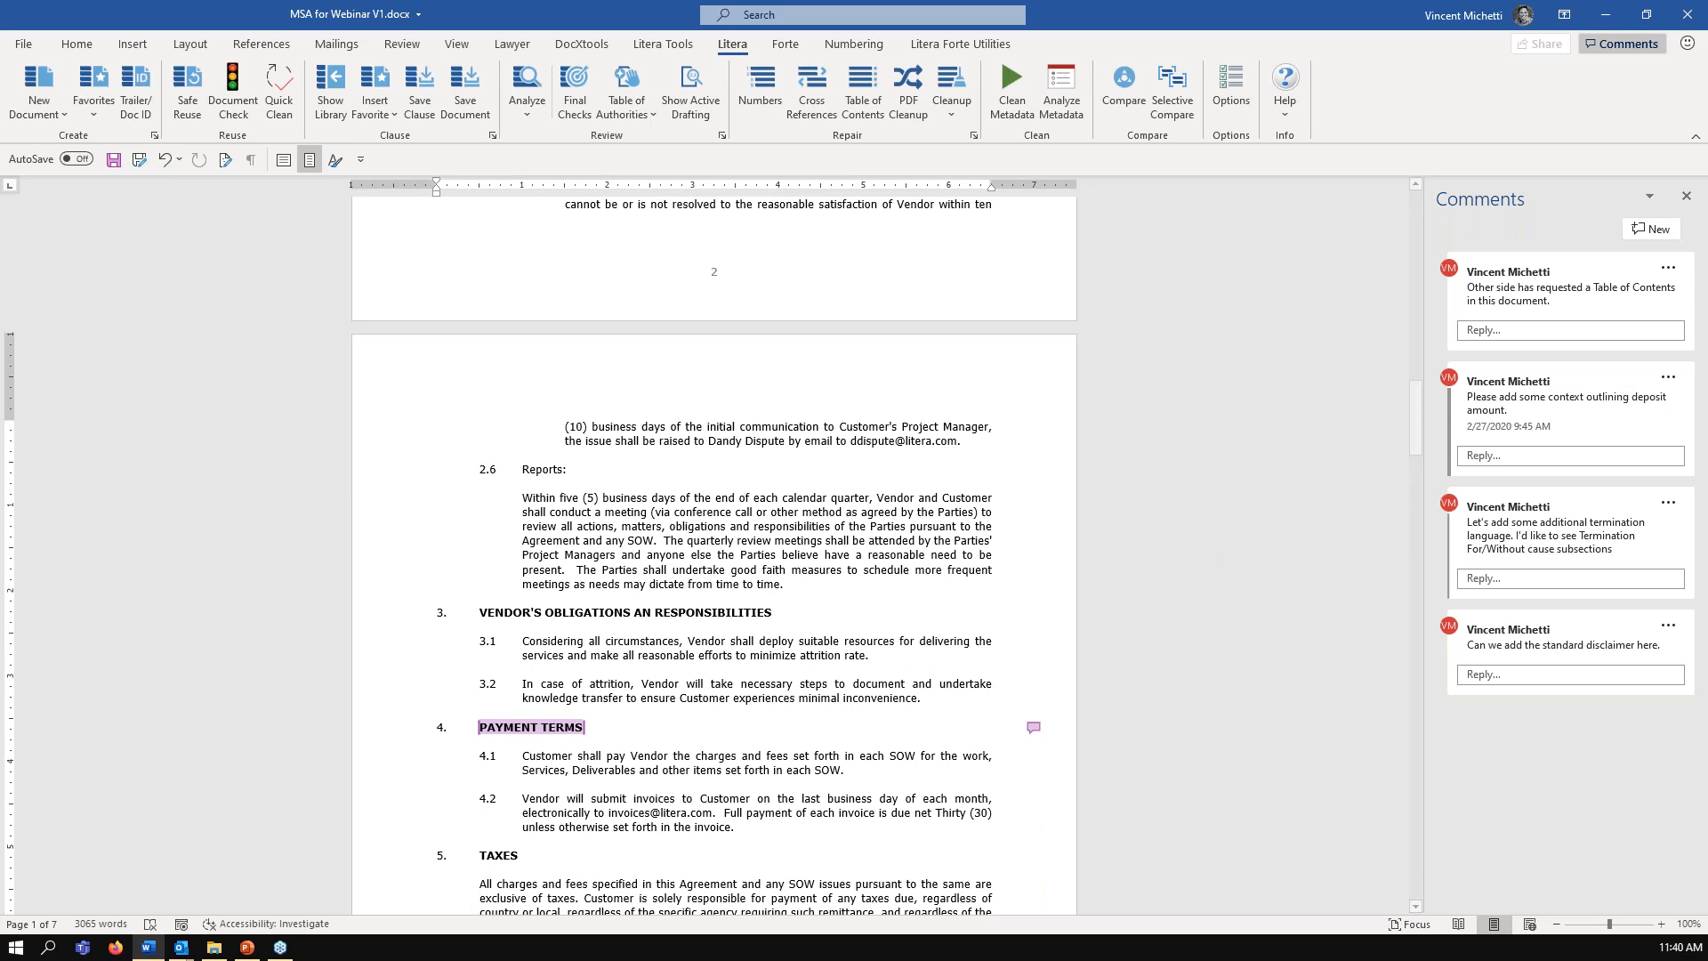
left_click(1566, 534)
scroll(1310, 596, "down", 4)
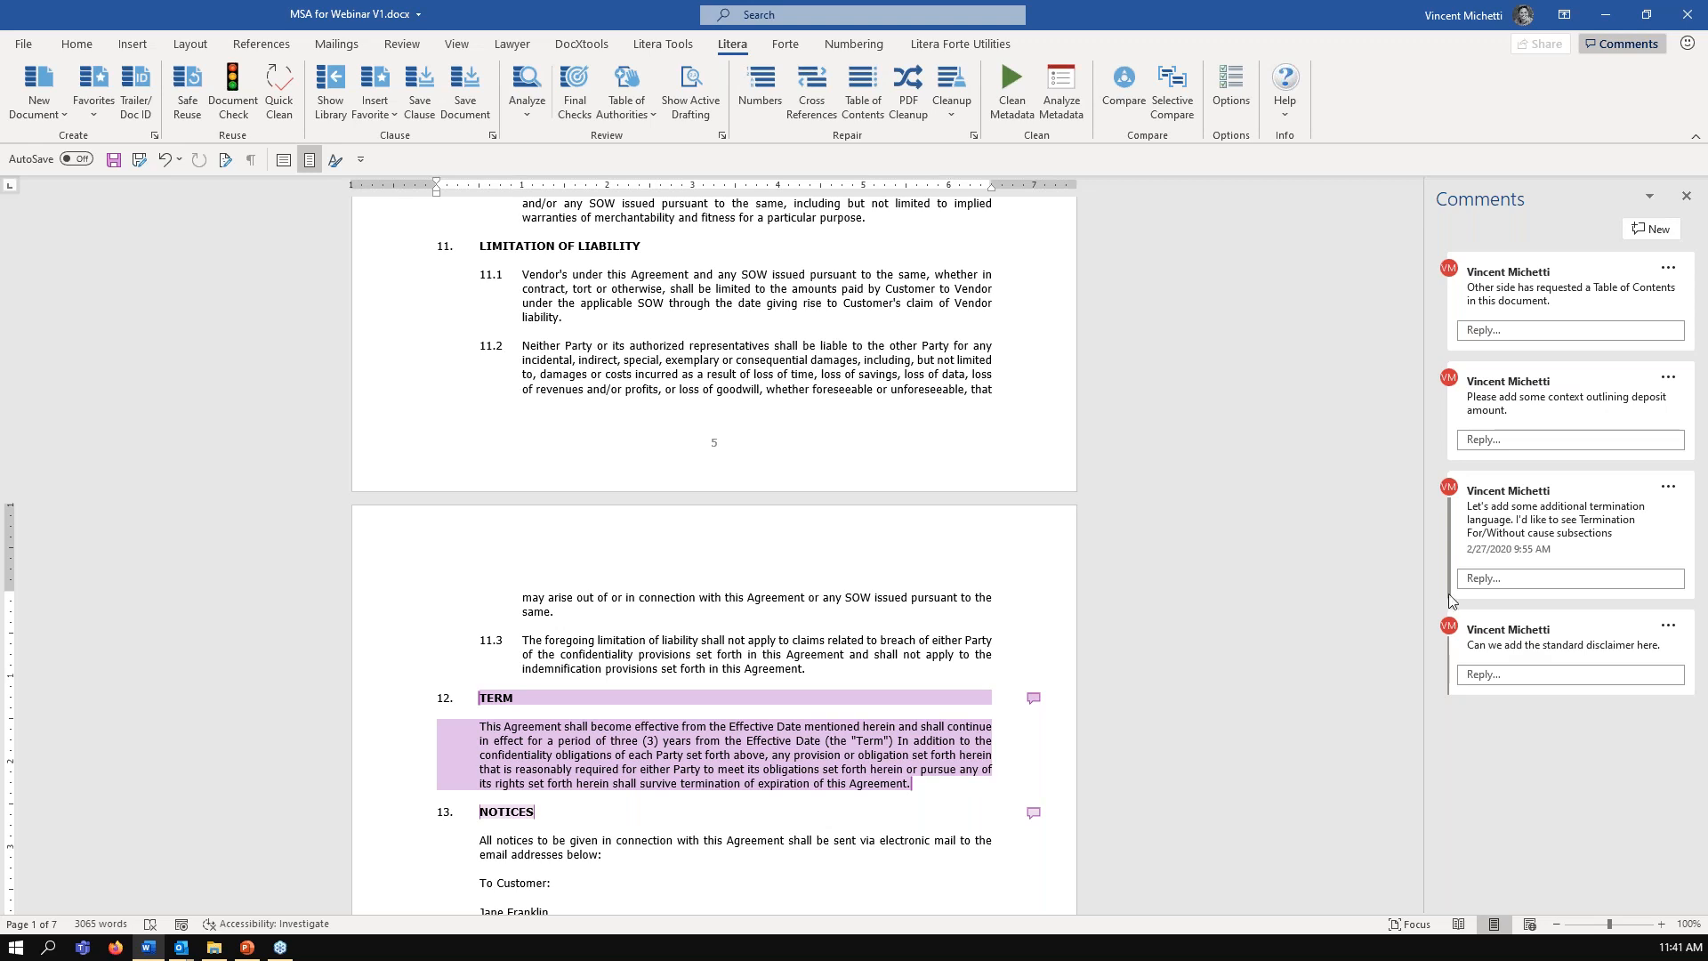
- Insert the Deposit Clause from the clause library's MSA folder as a new paragraph after 4.2 in Payment Terms
left_click(322, 105)
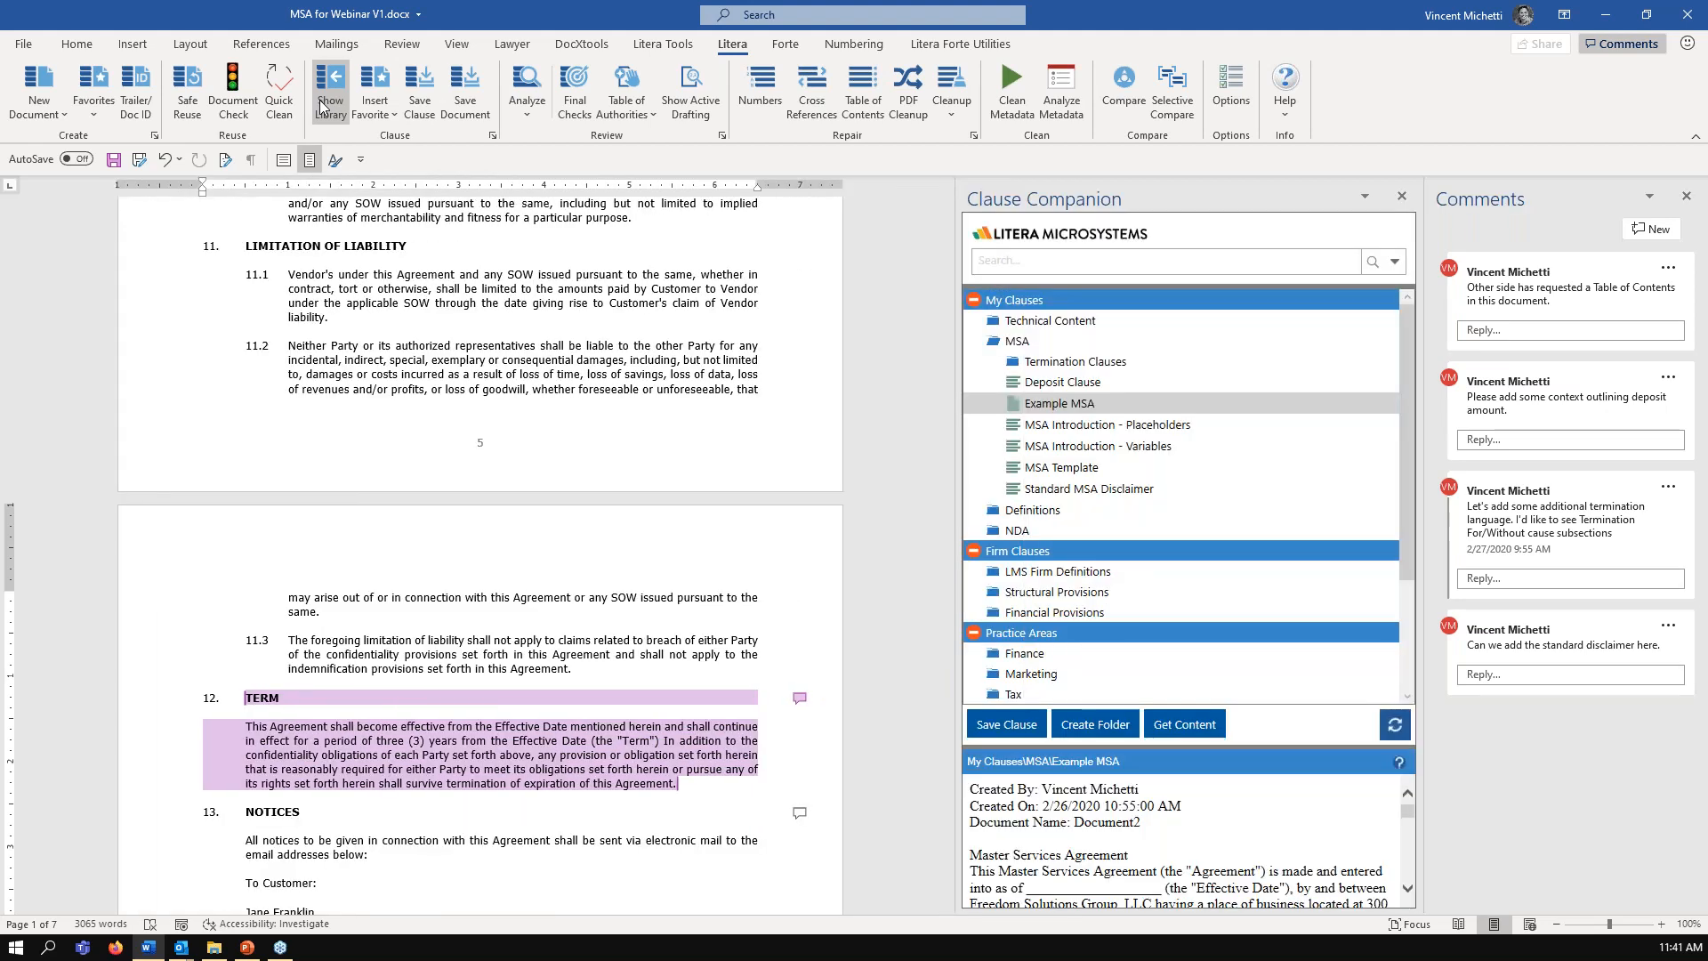
left_click(996, 338)
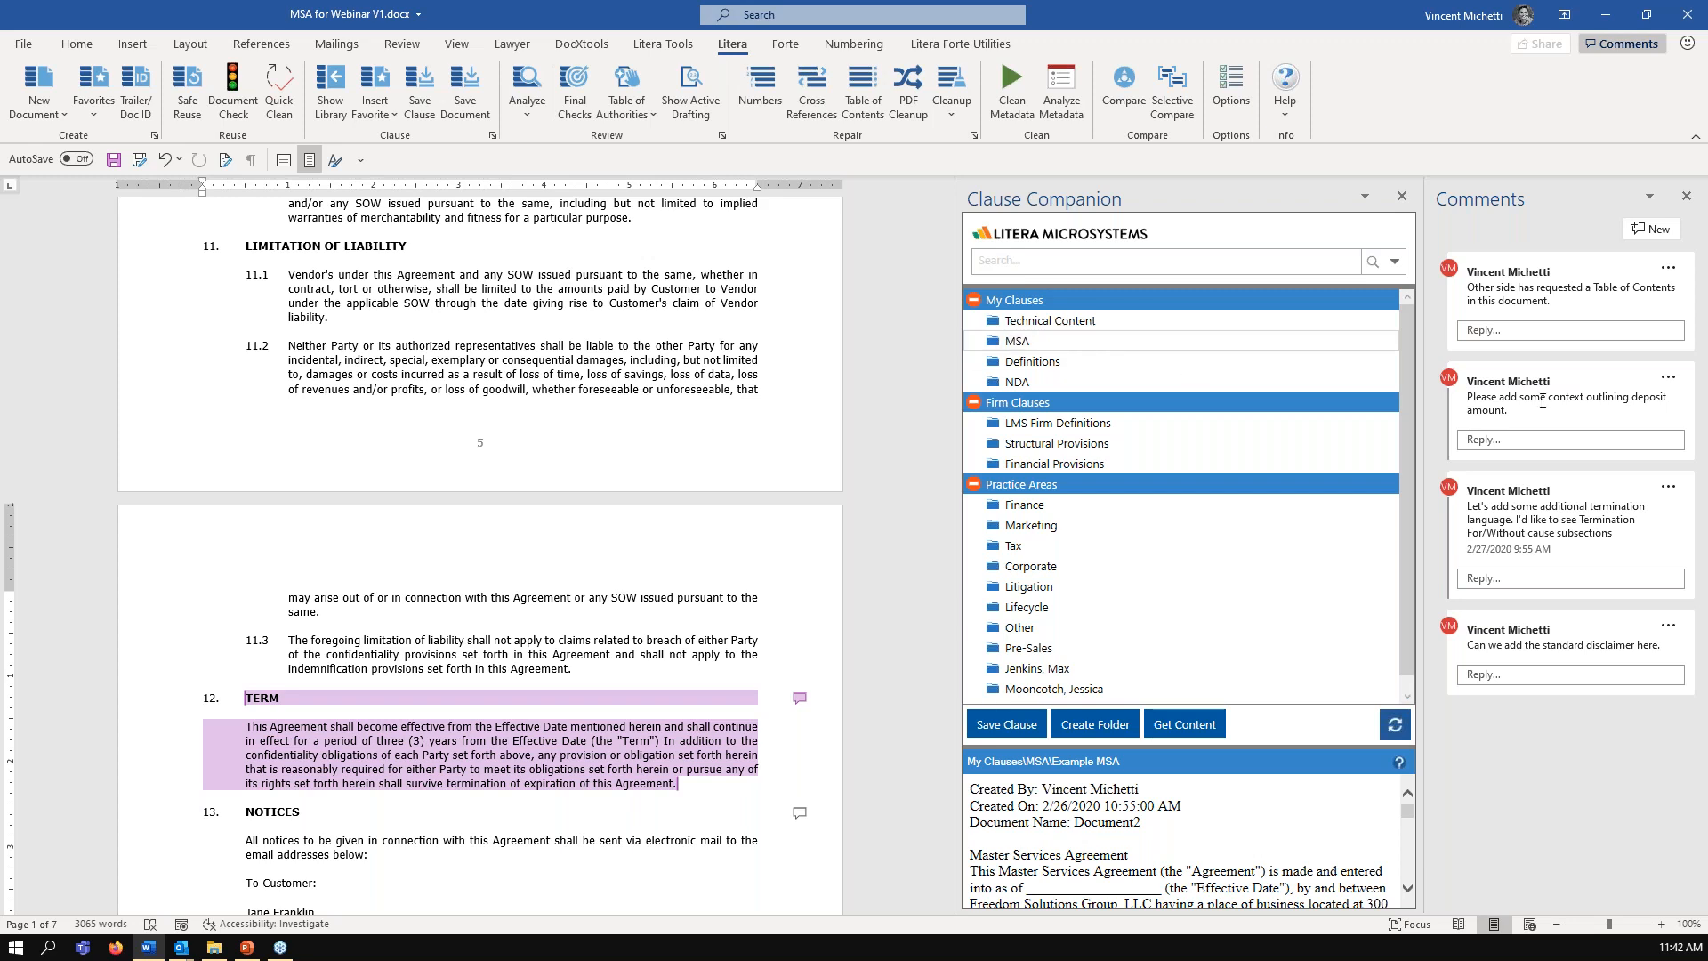
left_click(1543, 402)
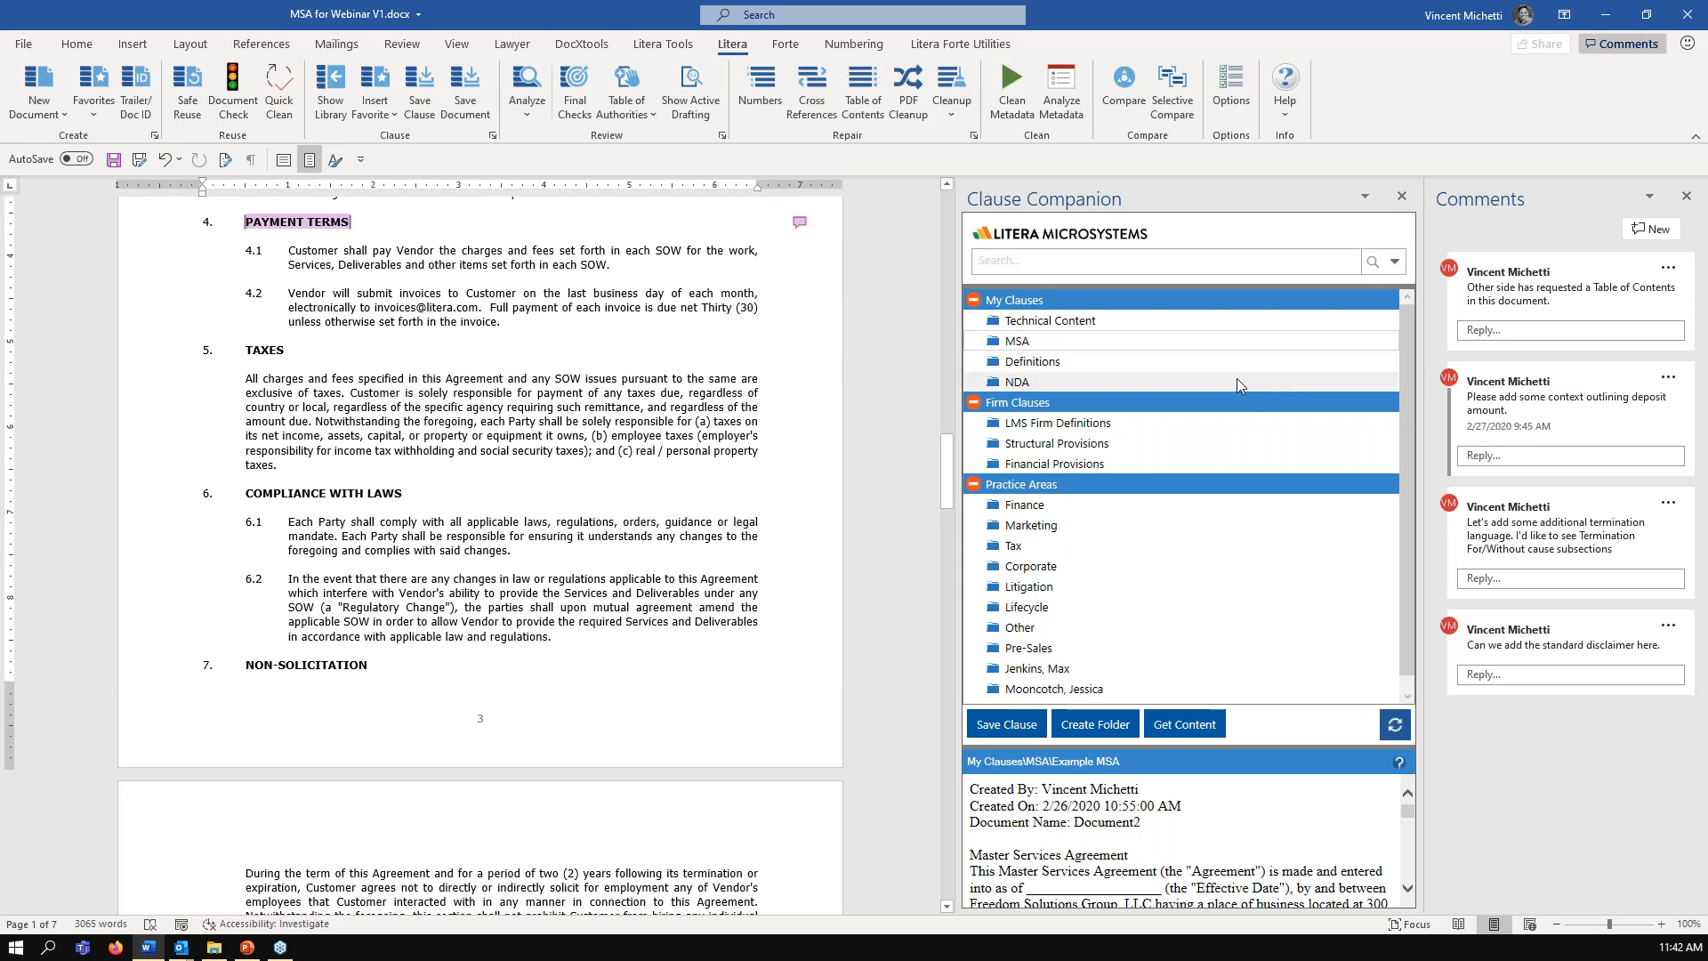
left_click(1141, 344)
left_click(1140, 343)
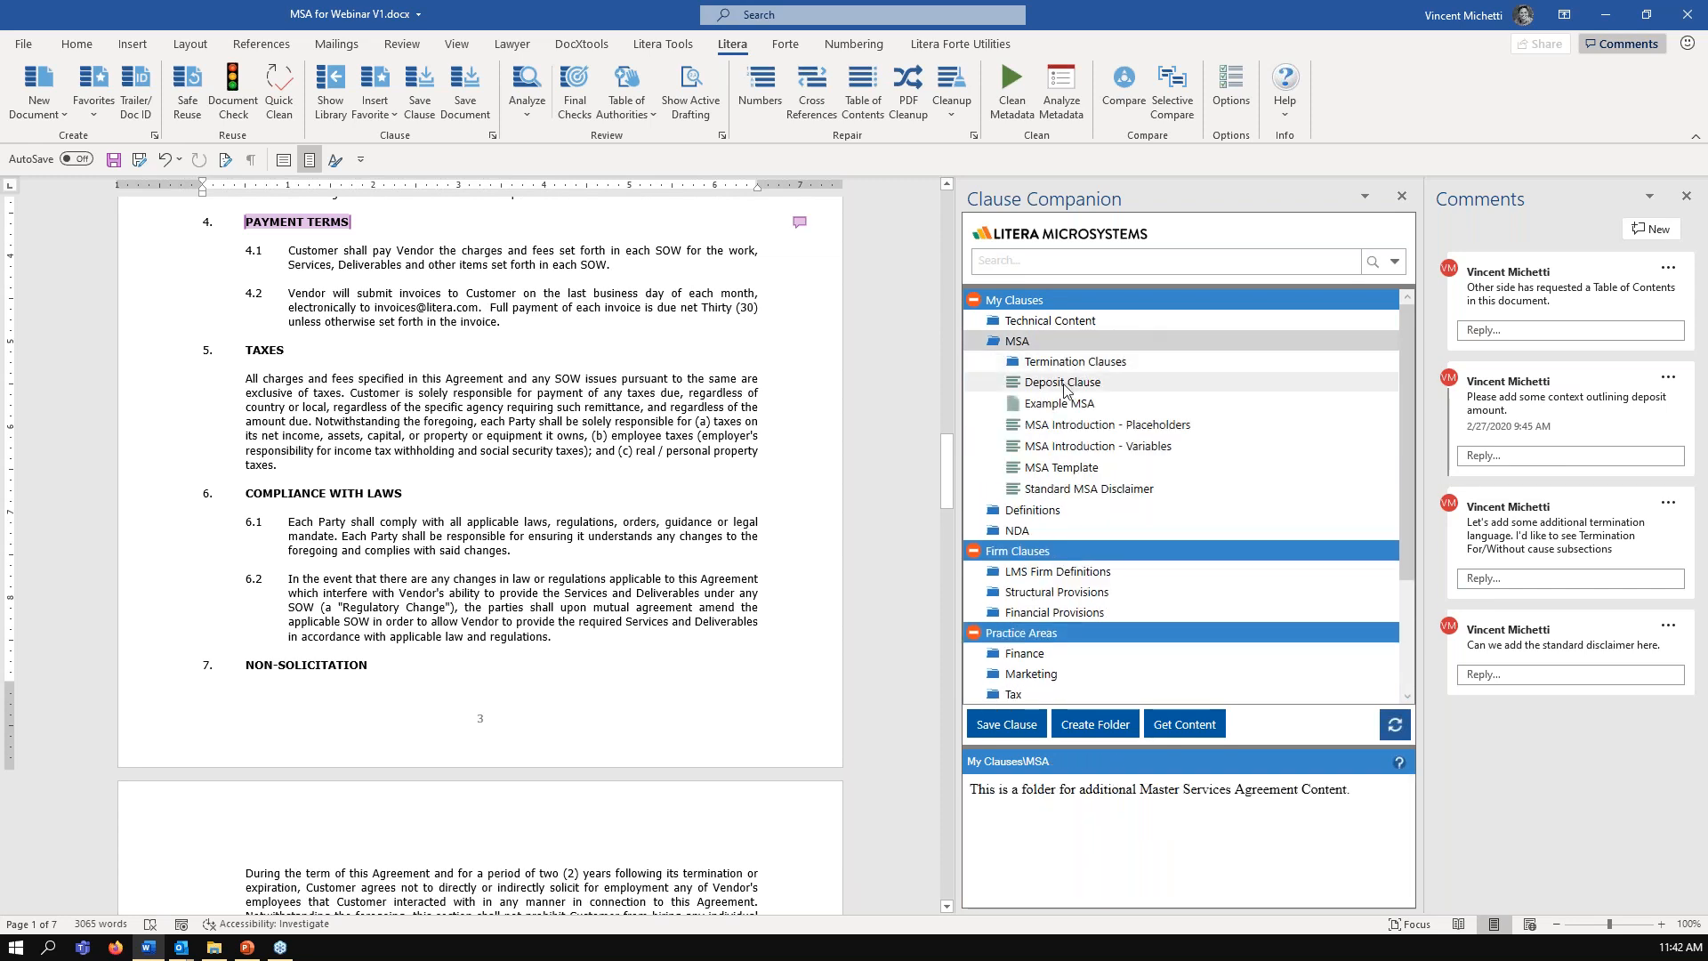
left_click(534, 325)
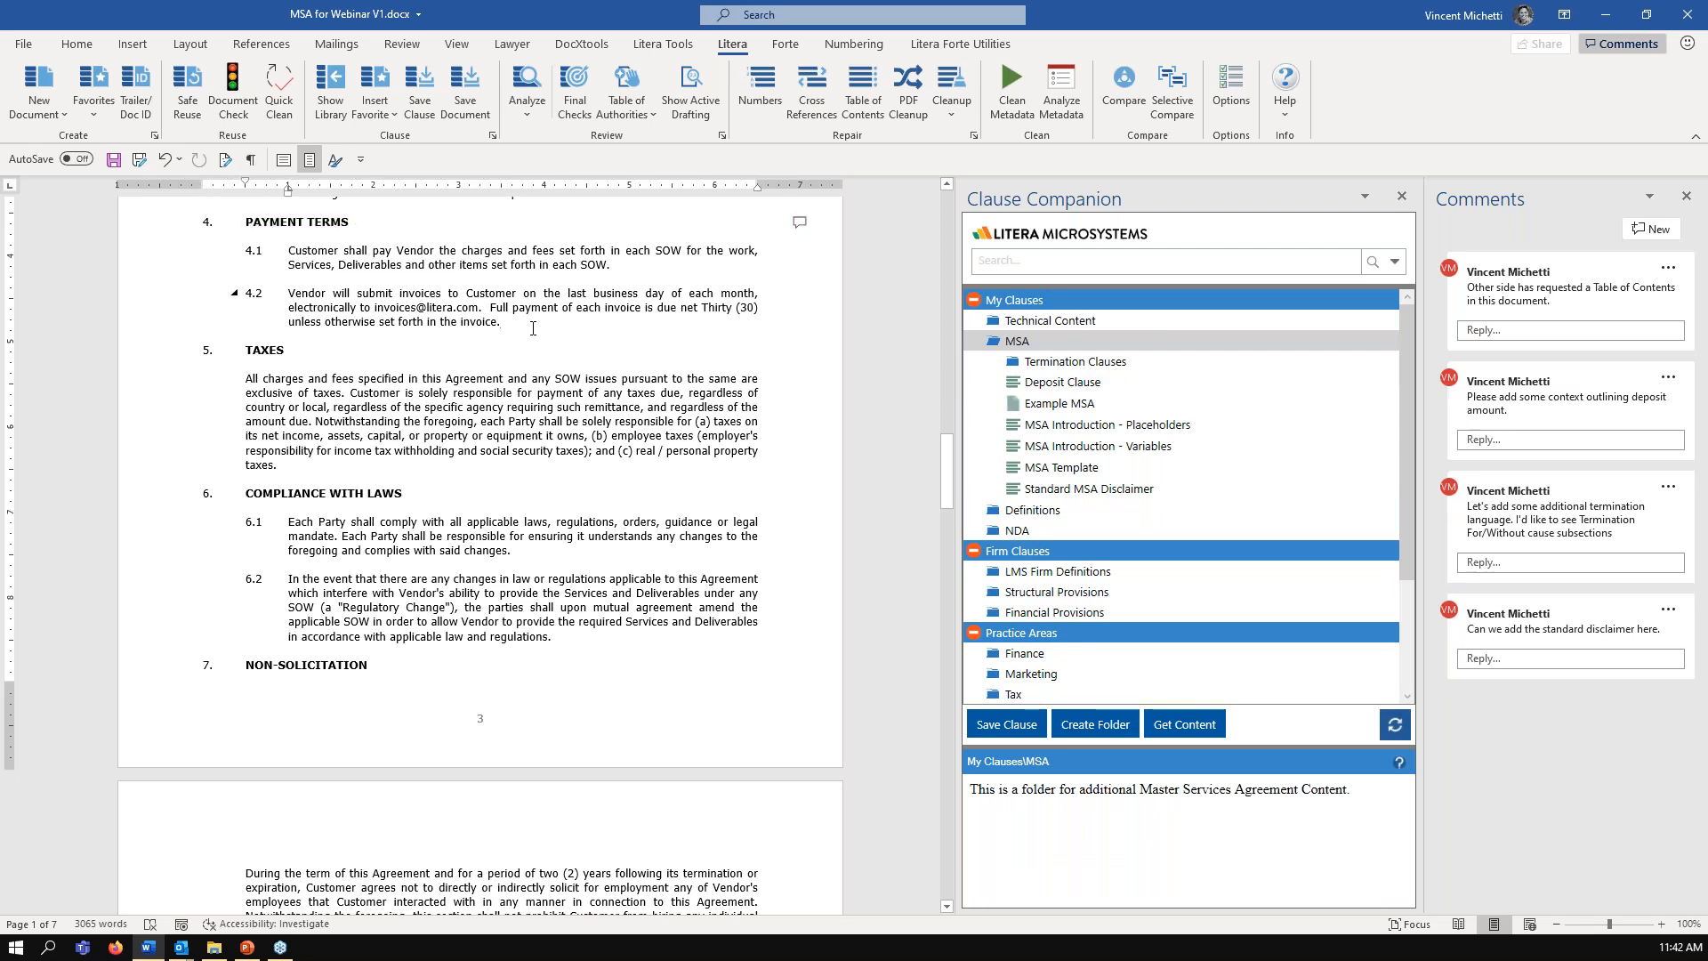
left_click(1051, 390)
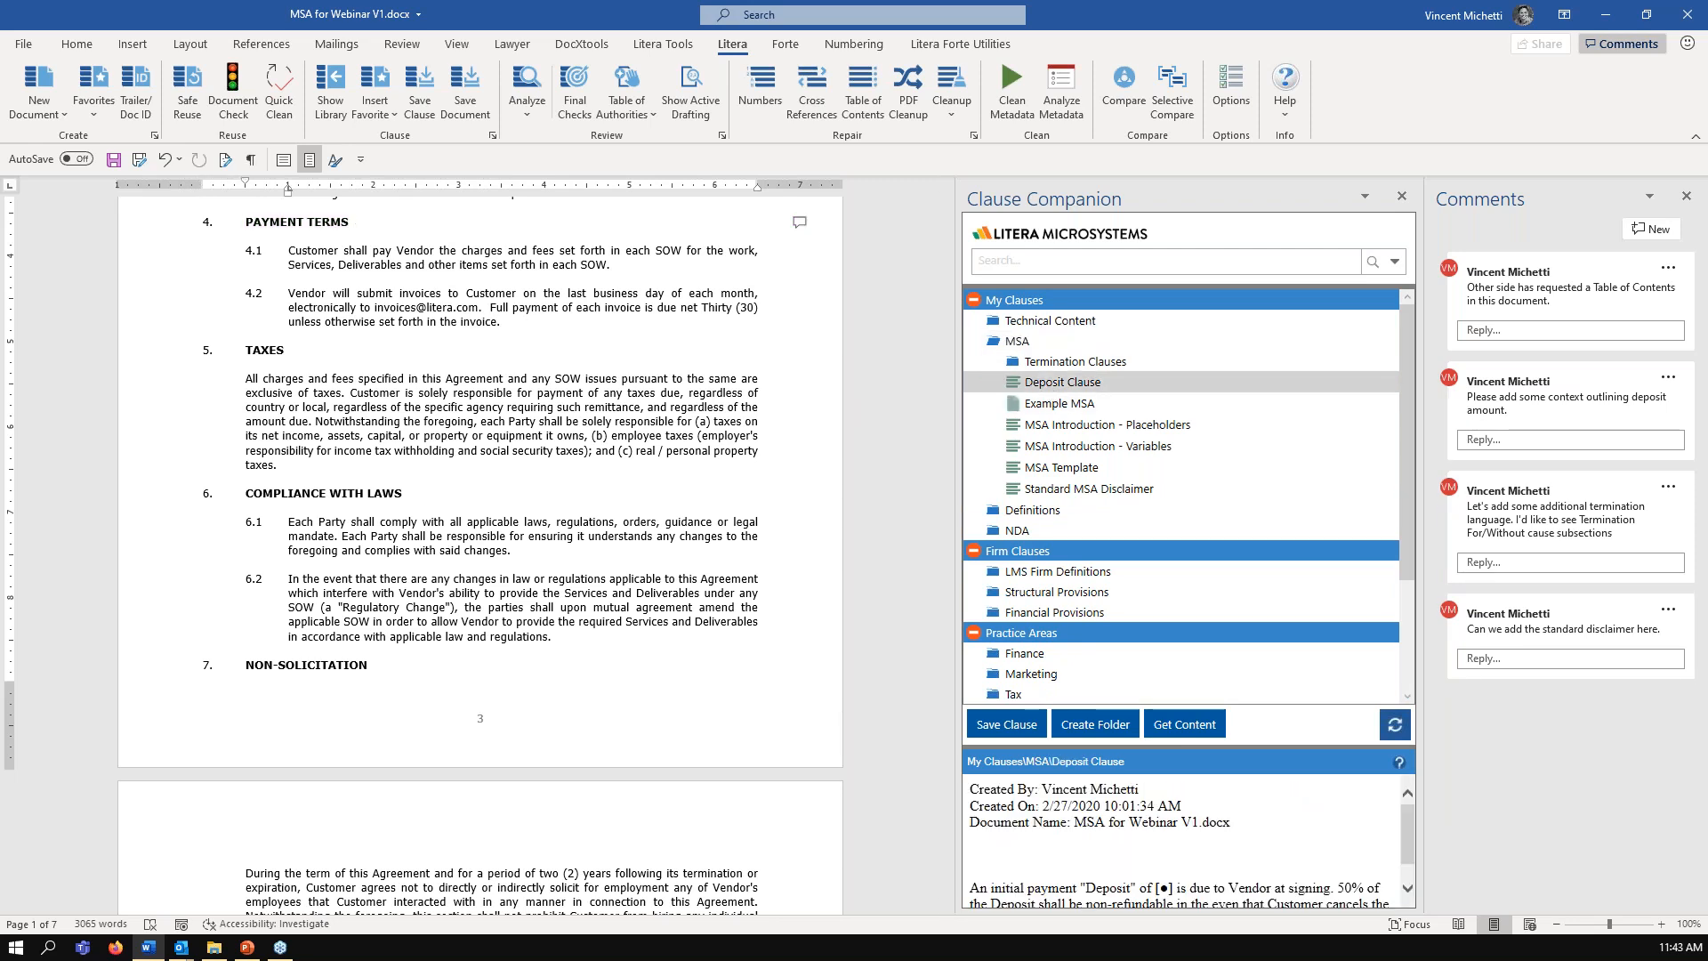
key("ctrl+shift+8")
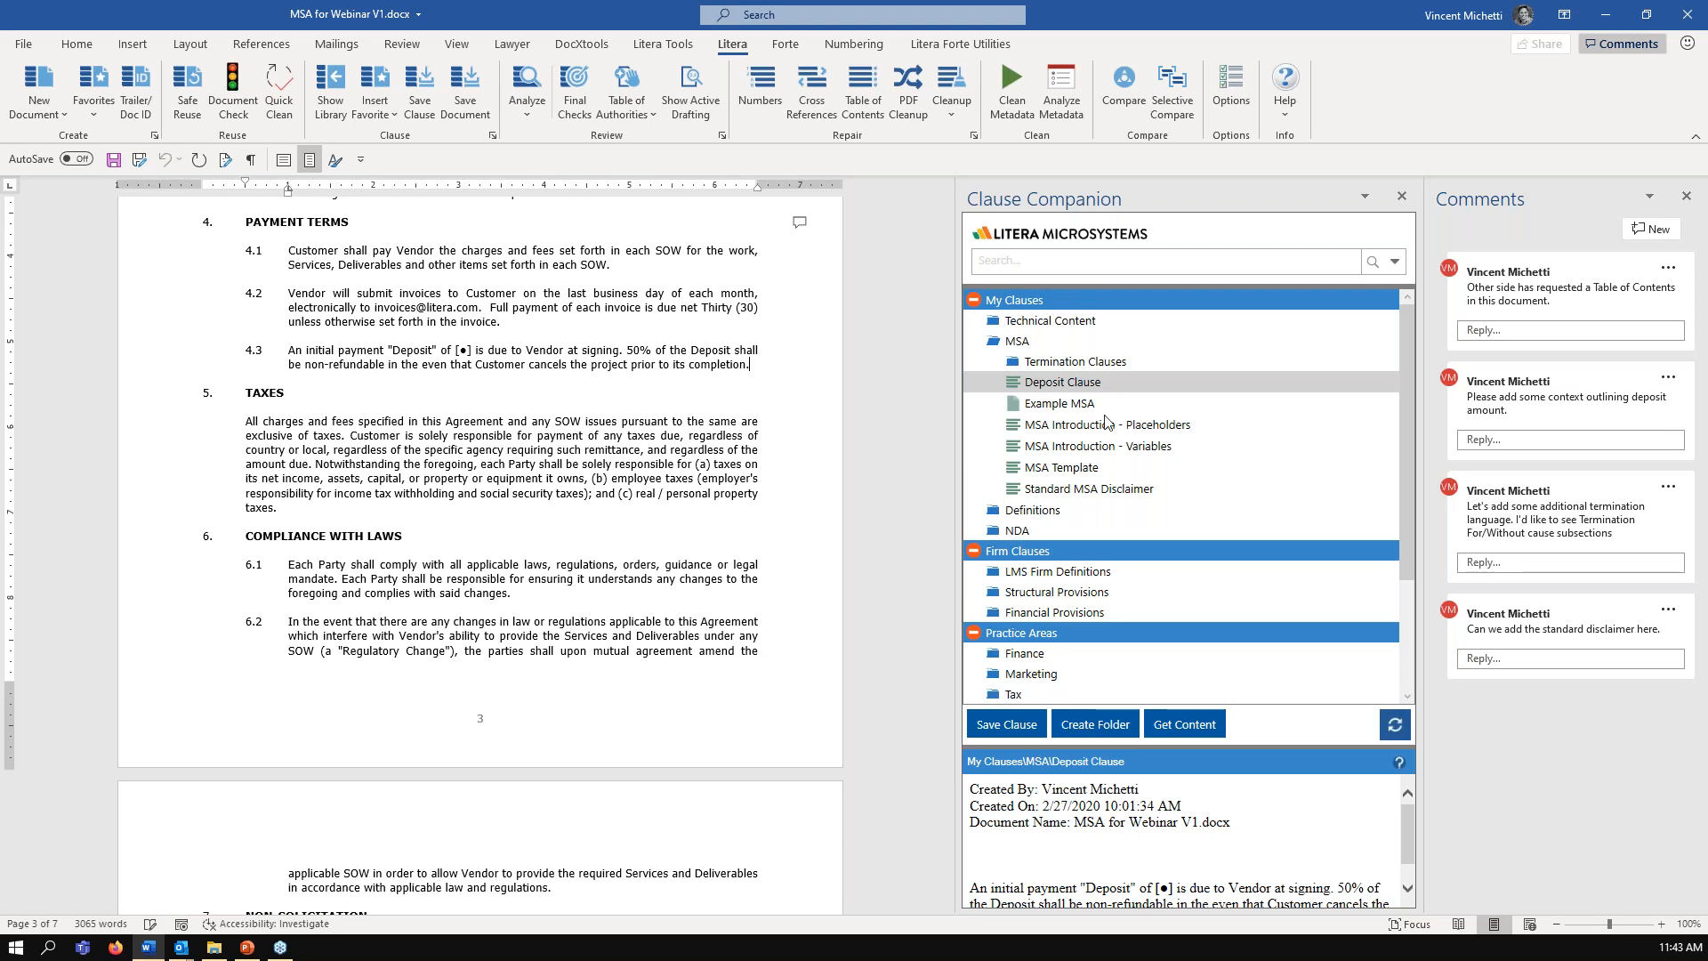
- Insert the Termination For Cause clause from the Termination Clauses folder at the end of section 12, Term
left_click(1609, 505)
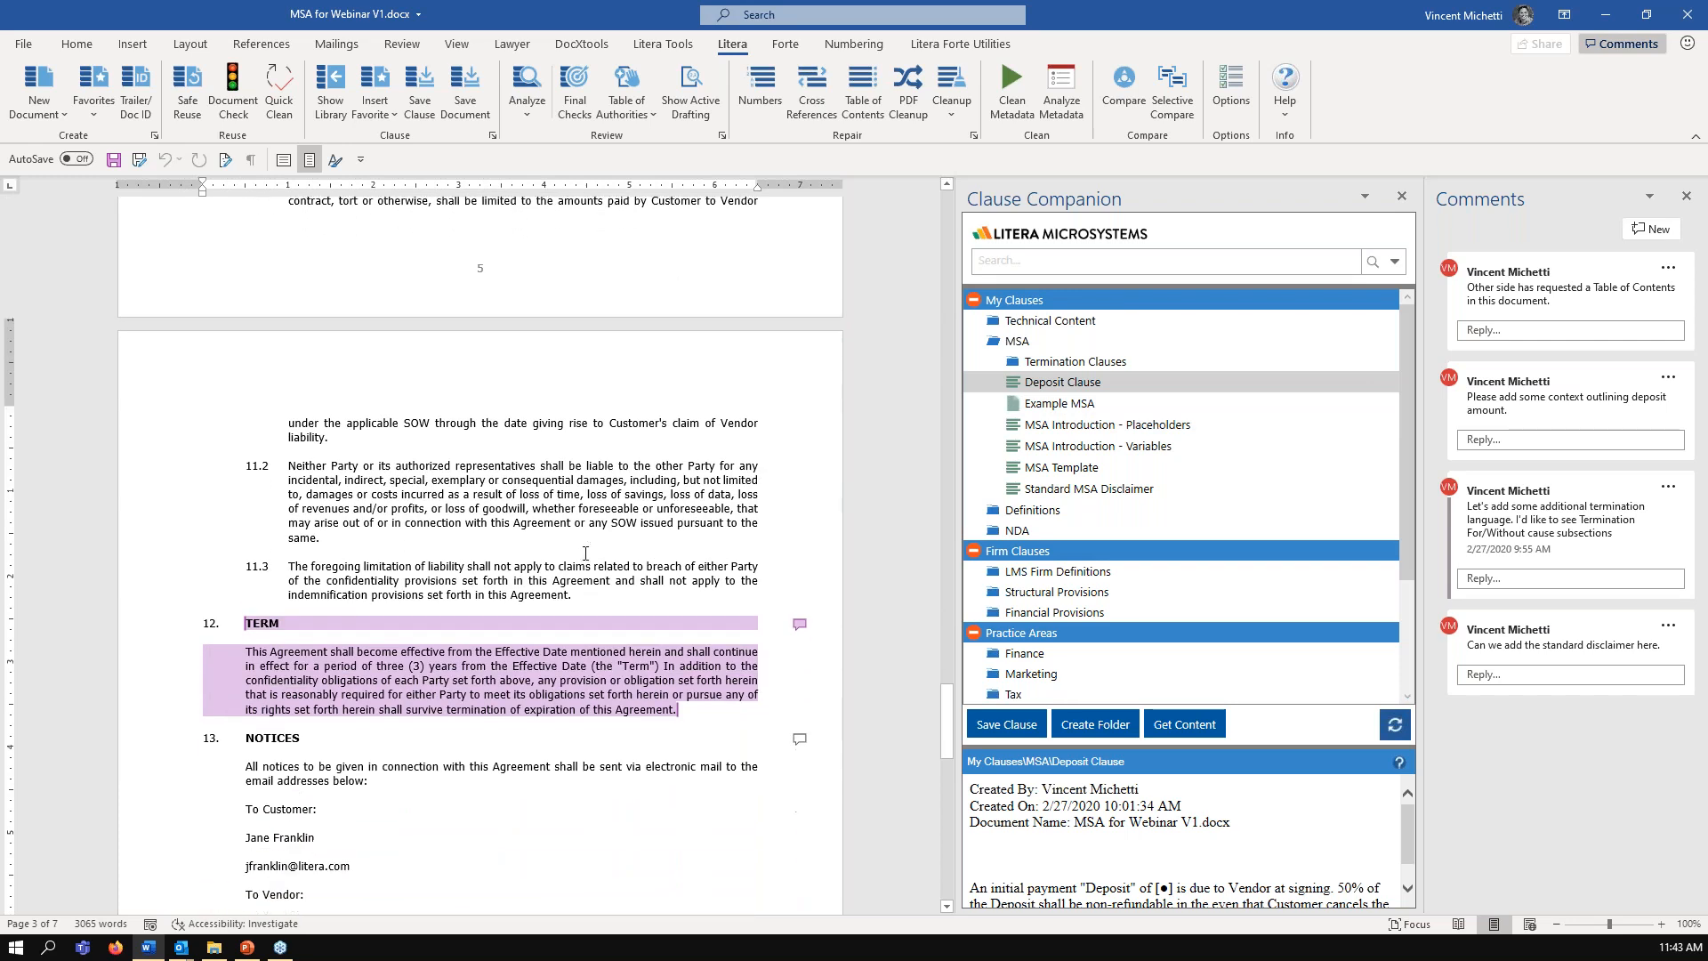
left_click(699, 698)
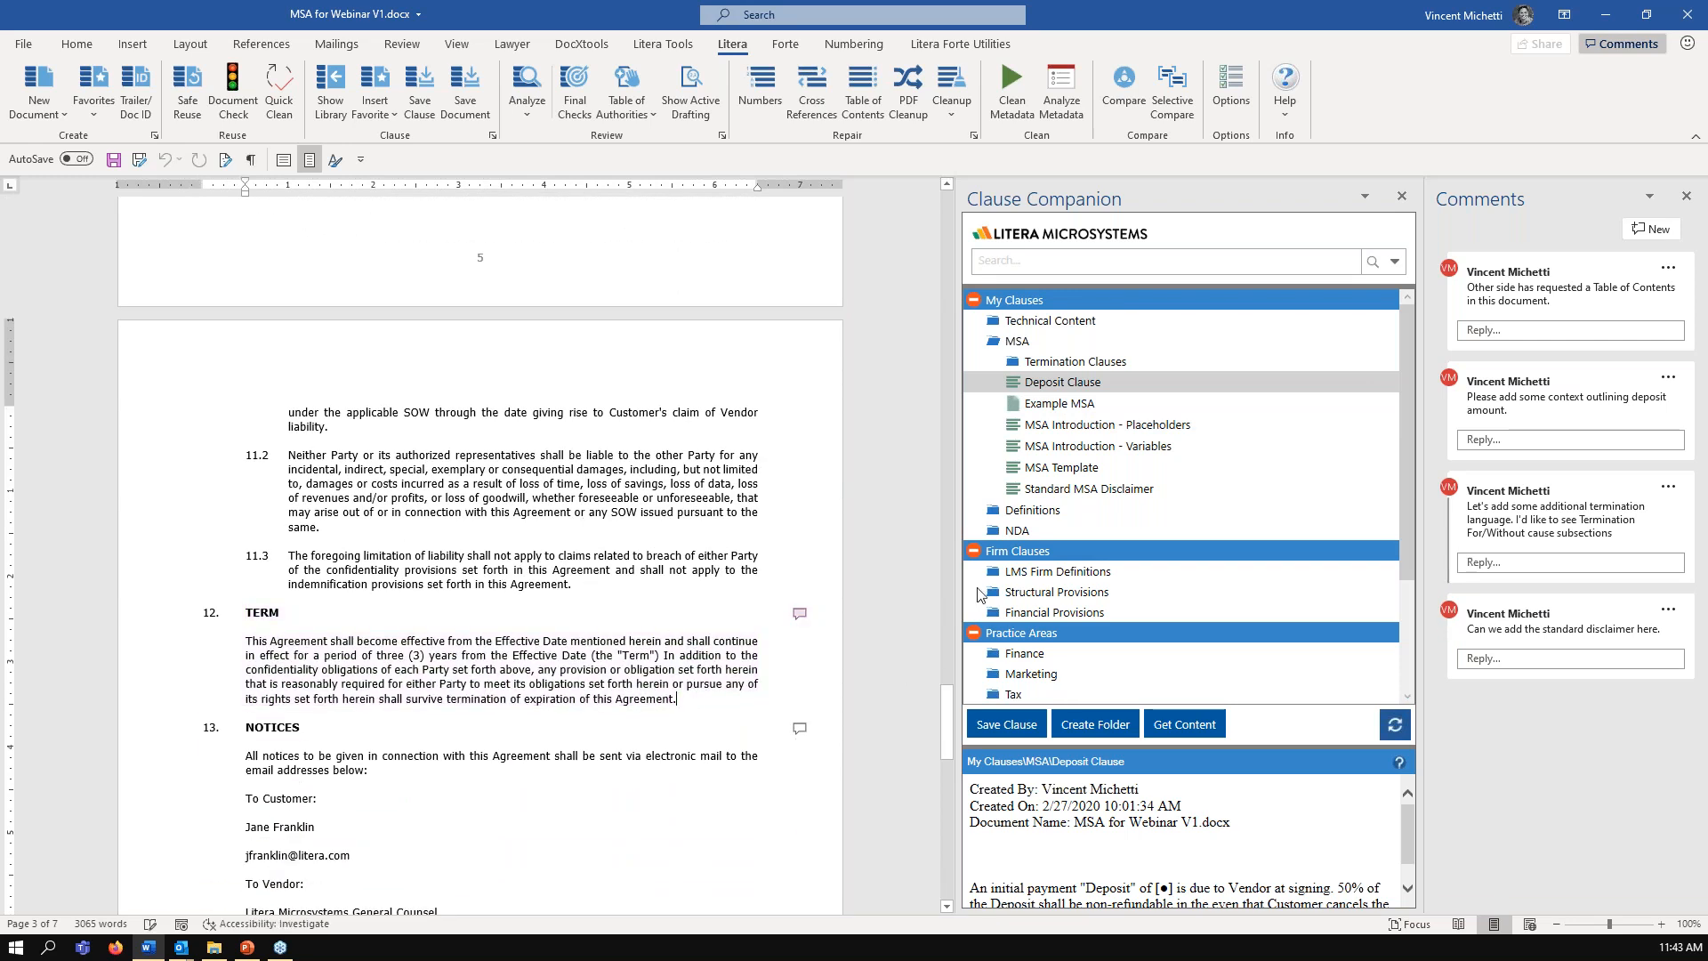
left_click(1053, 363)
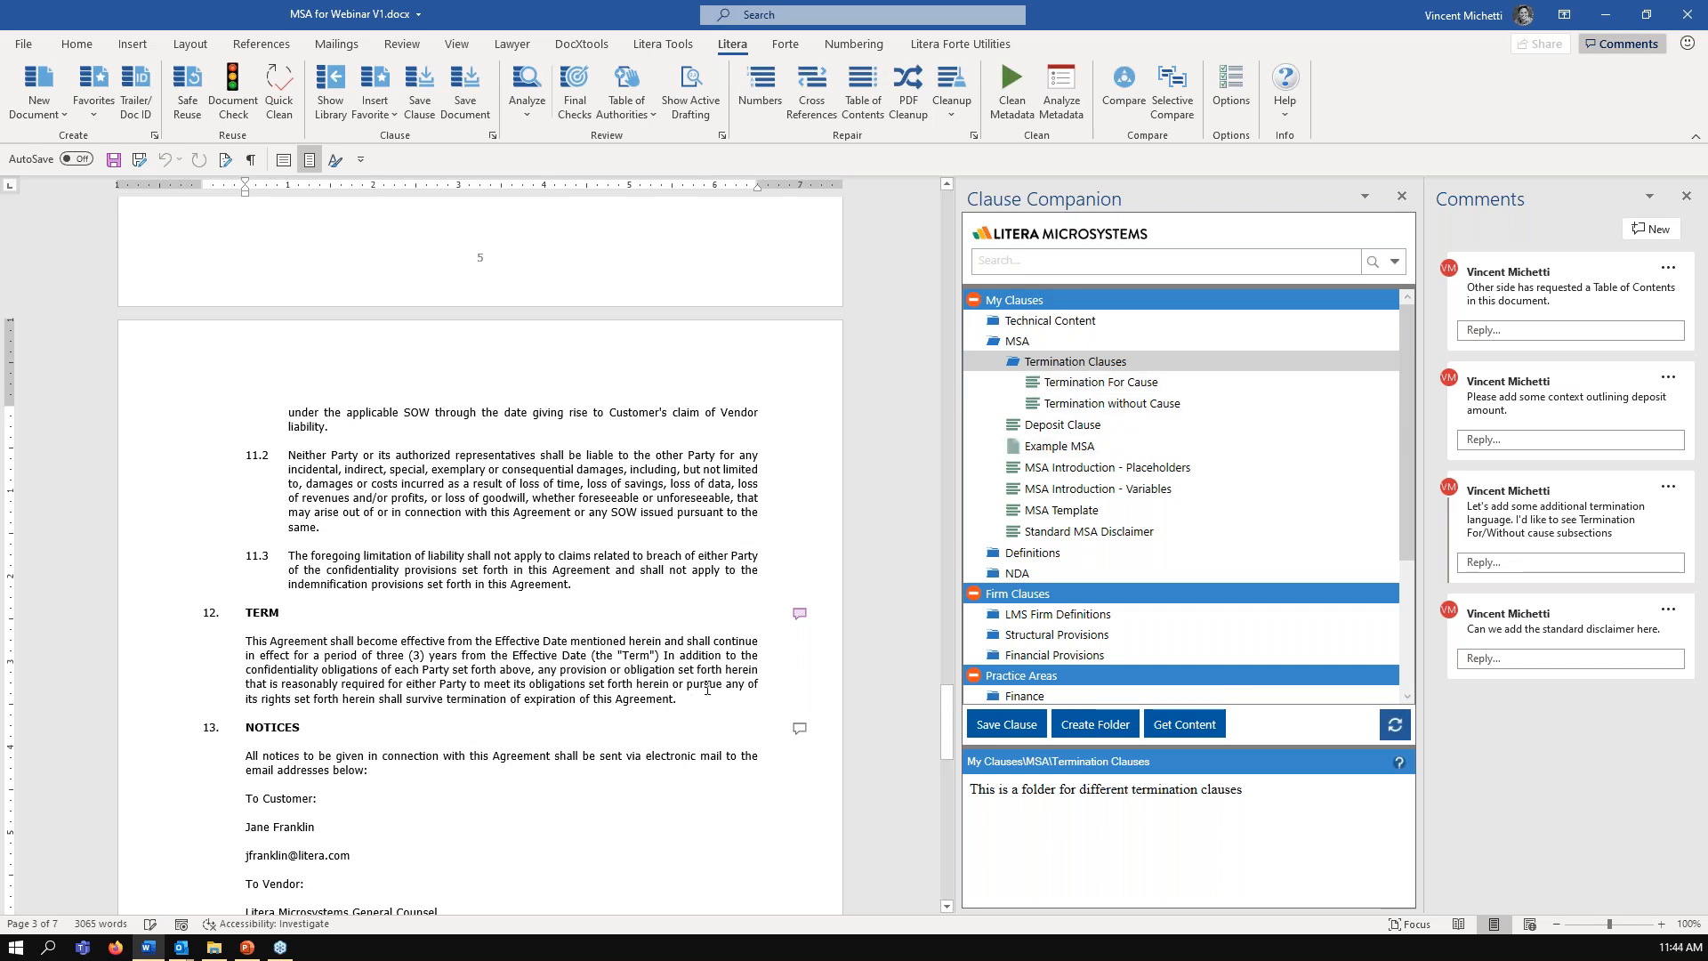
left_click(1102, 382)
left_click(678, 698)
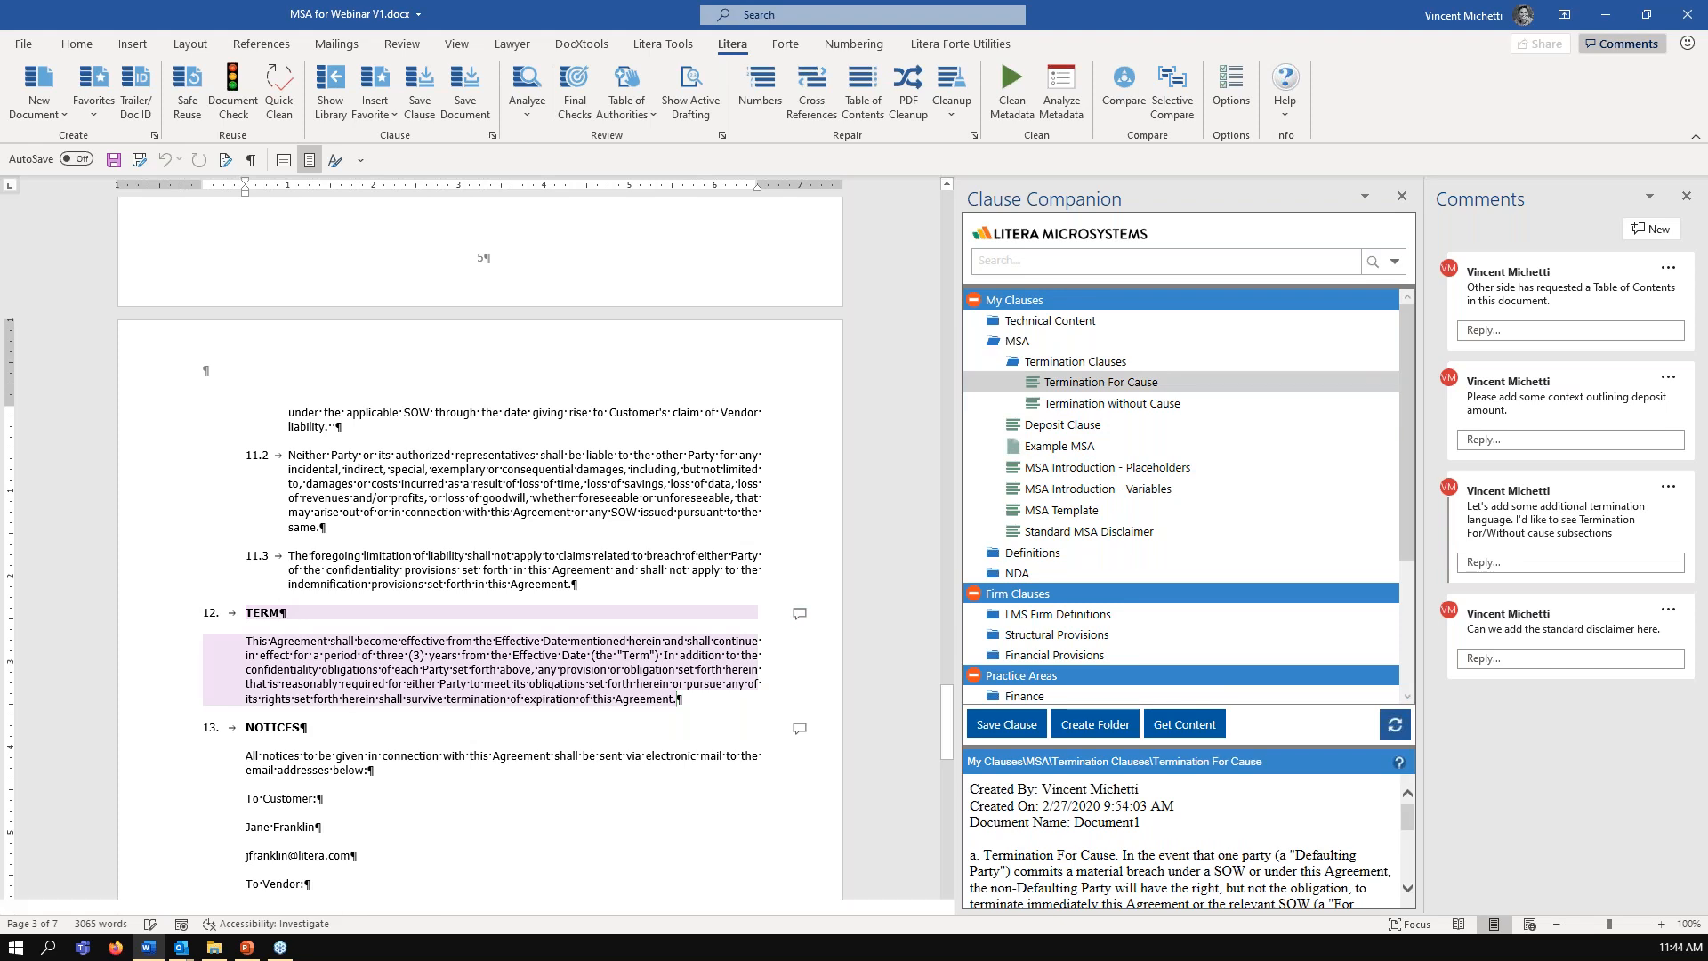
scroll(834, 619, "down", 4)
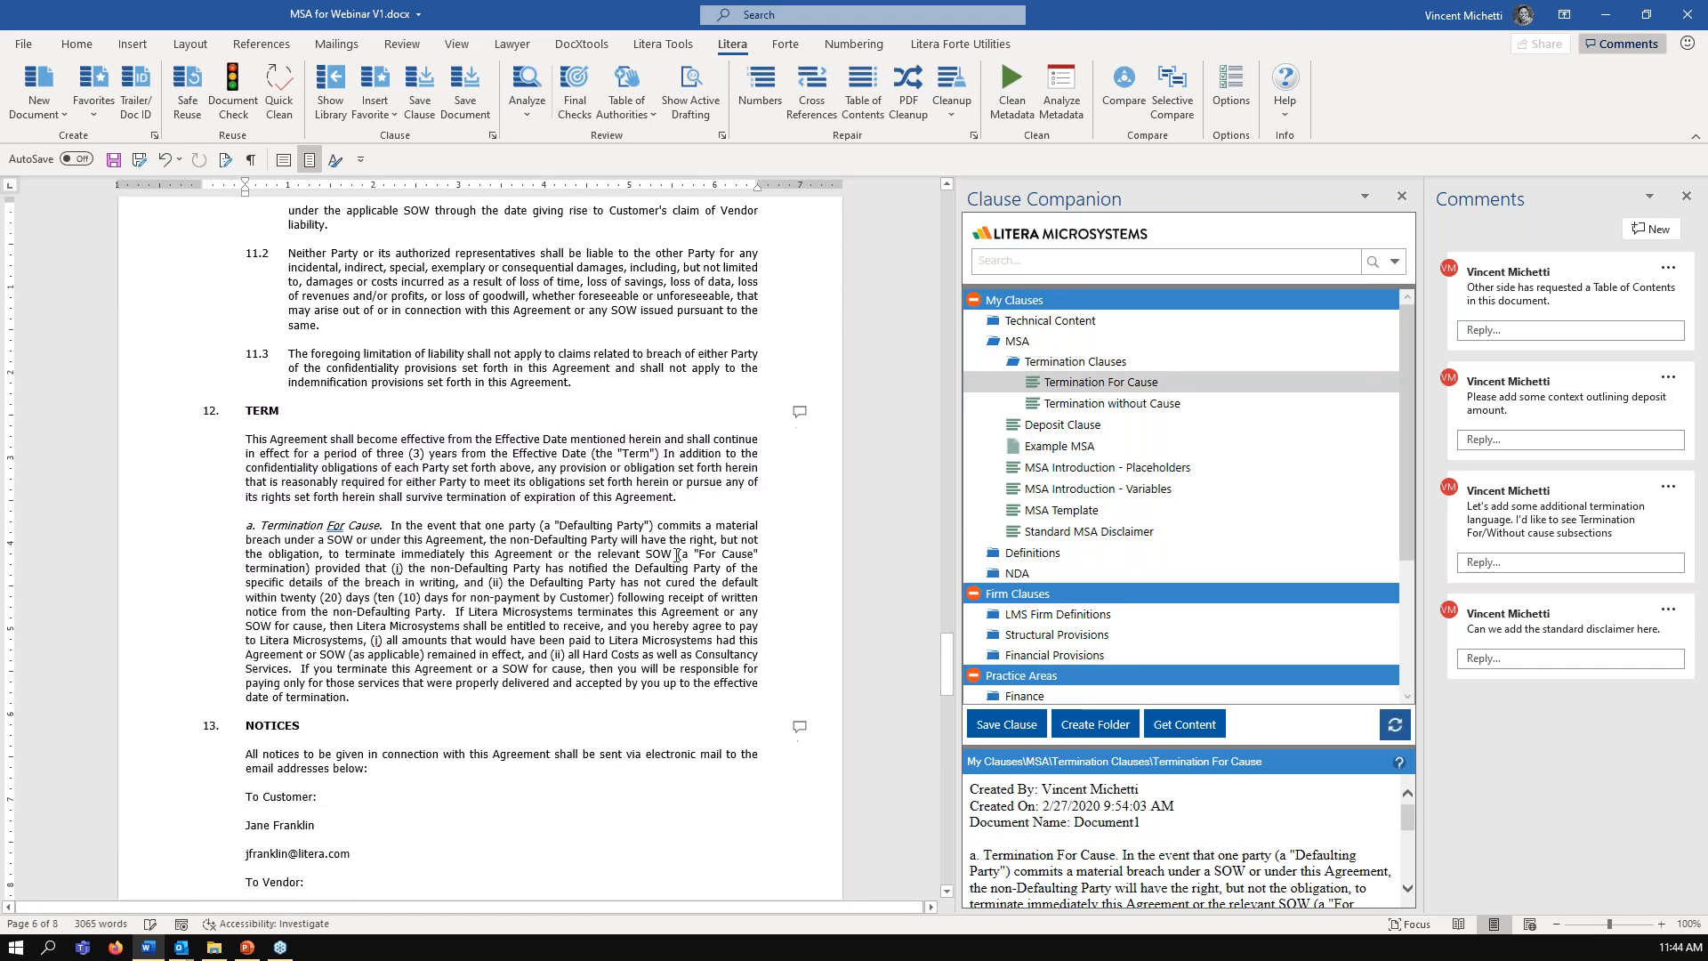
- Insert the Termination without Cause clause below the For Cause paragraph and collapse the Termination Clauses and MSA folders
left_click_drag(1154, 411, 376, 706)
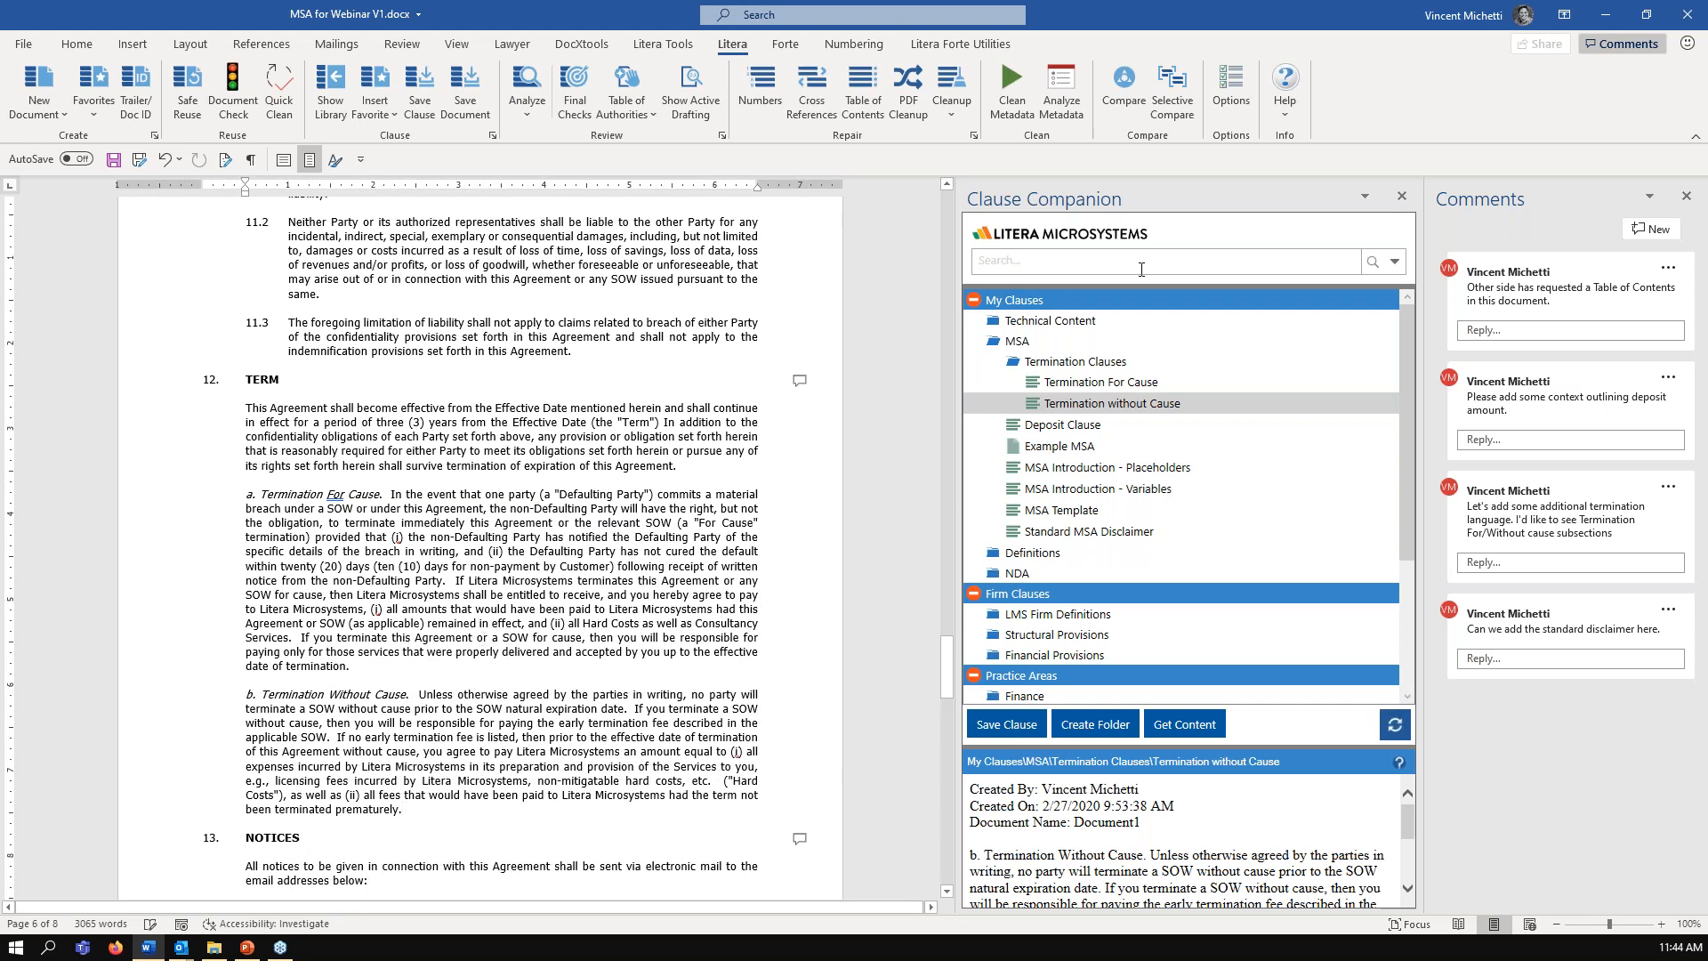
double_click(1068, 362)
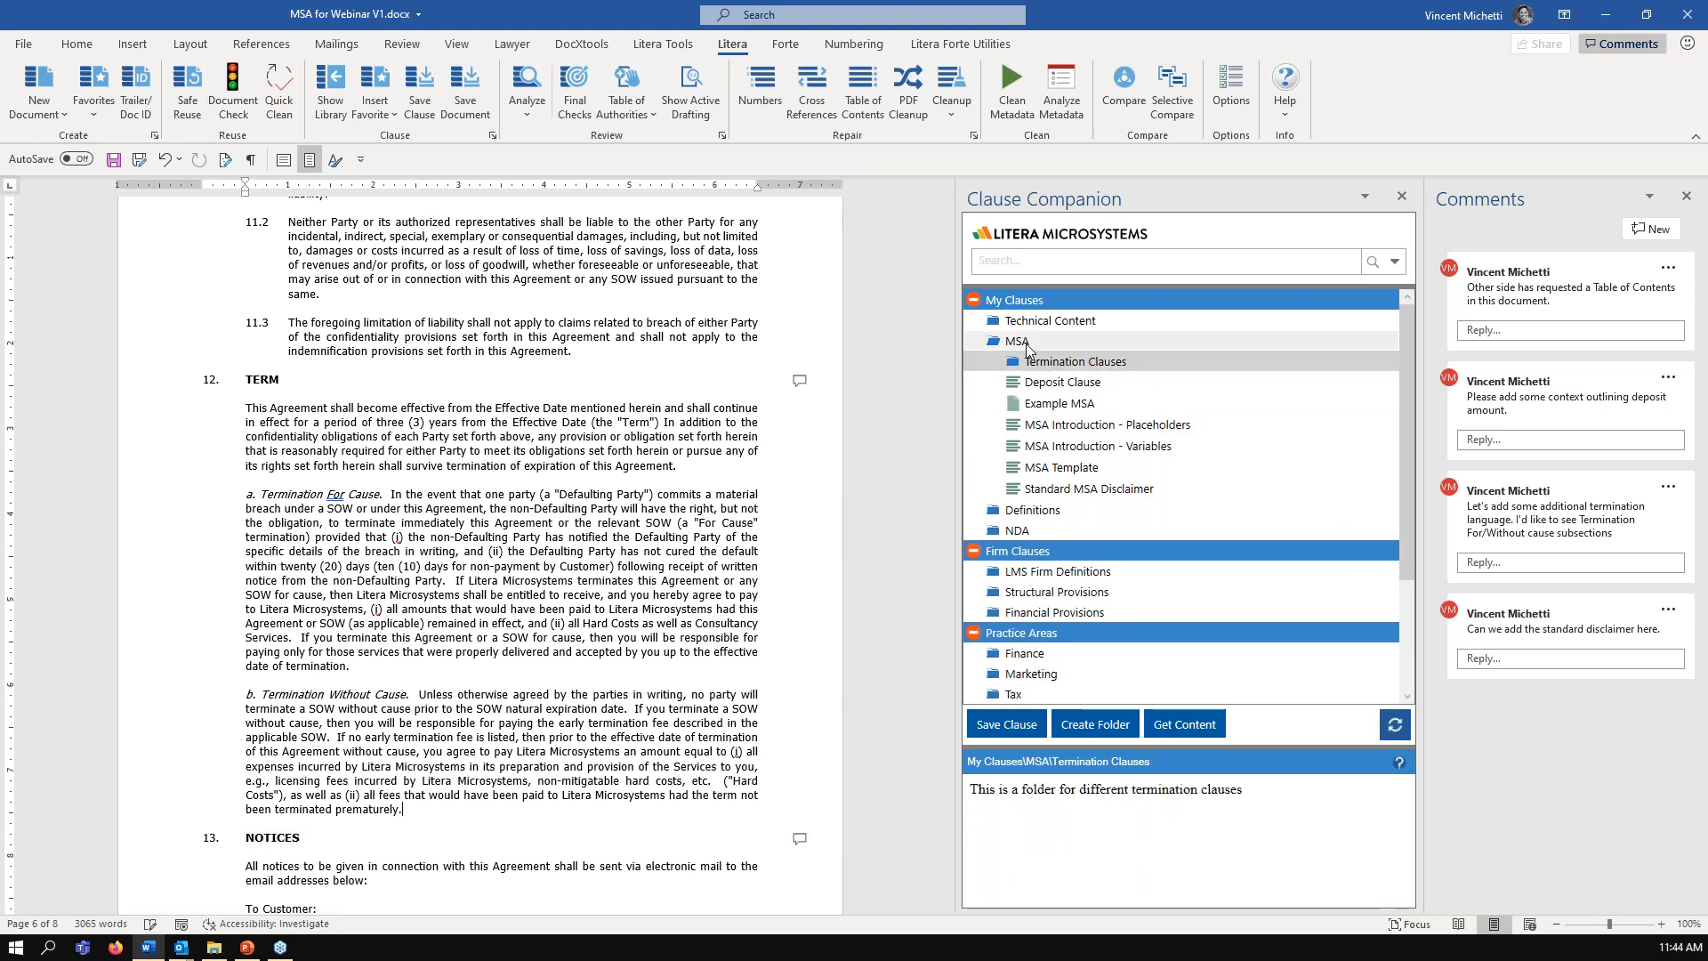
double_click(1027, 343)
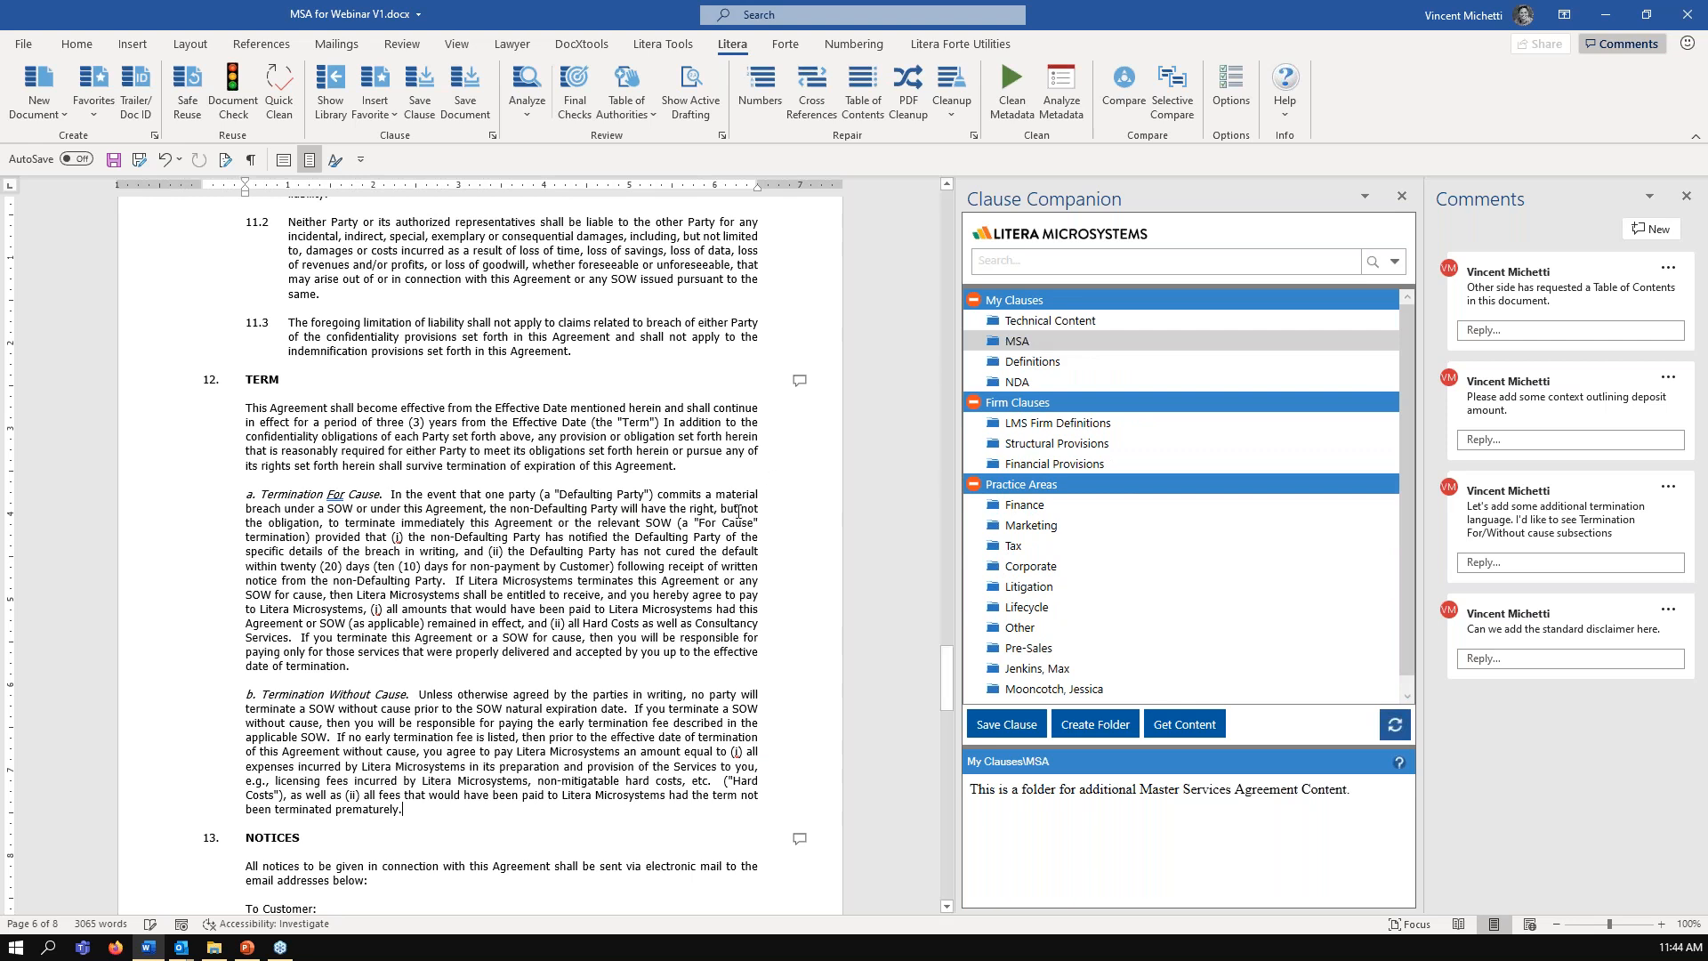
- Insert the Disclaimer clause from the Practice Areas Lifecycle MSA folder before the Notices section
scroll(715, 515, "down", 3)
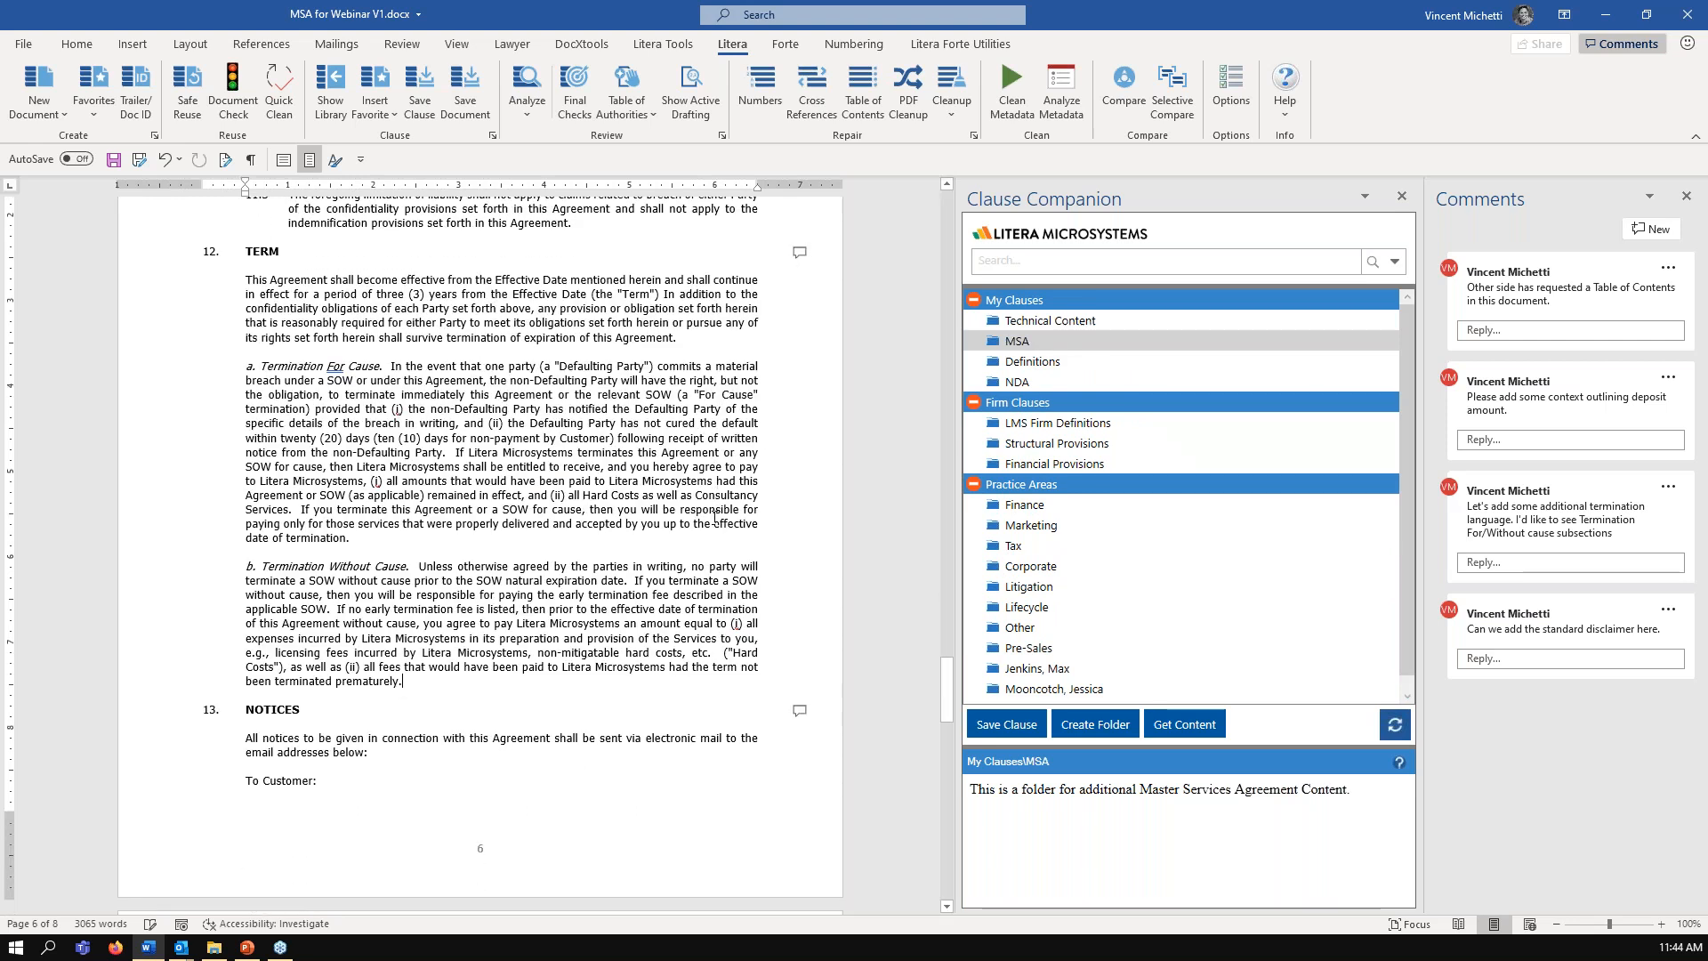
double_click(1075, 608)
left_click(1068, 668)
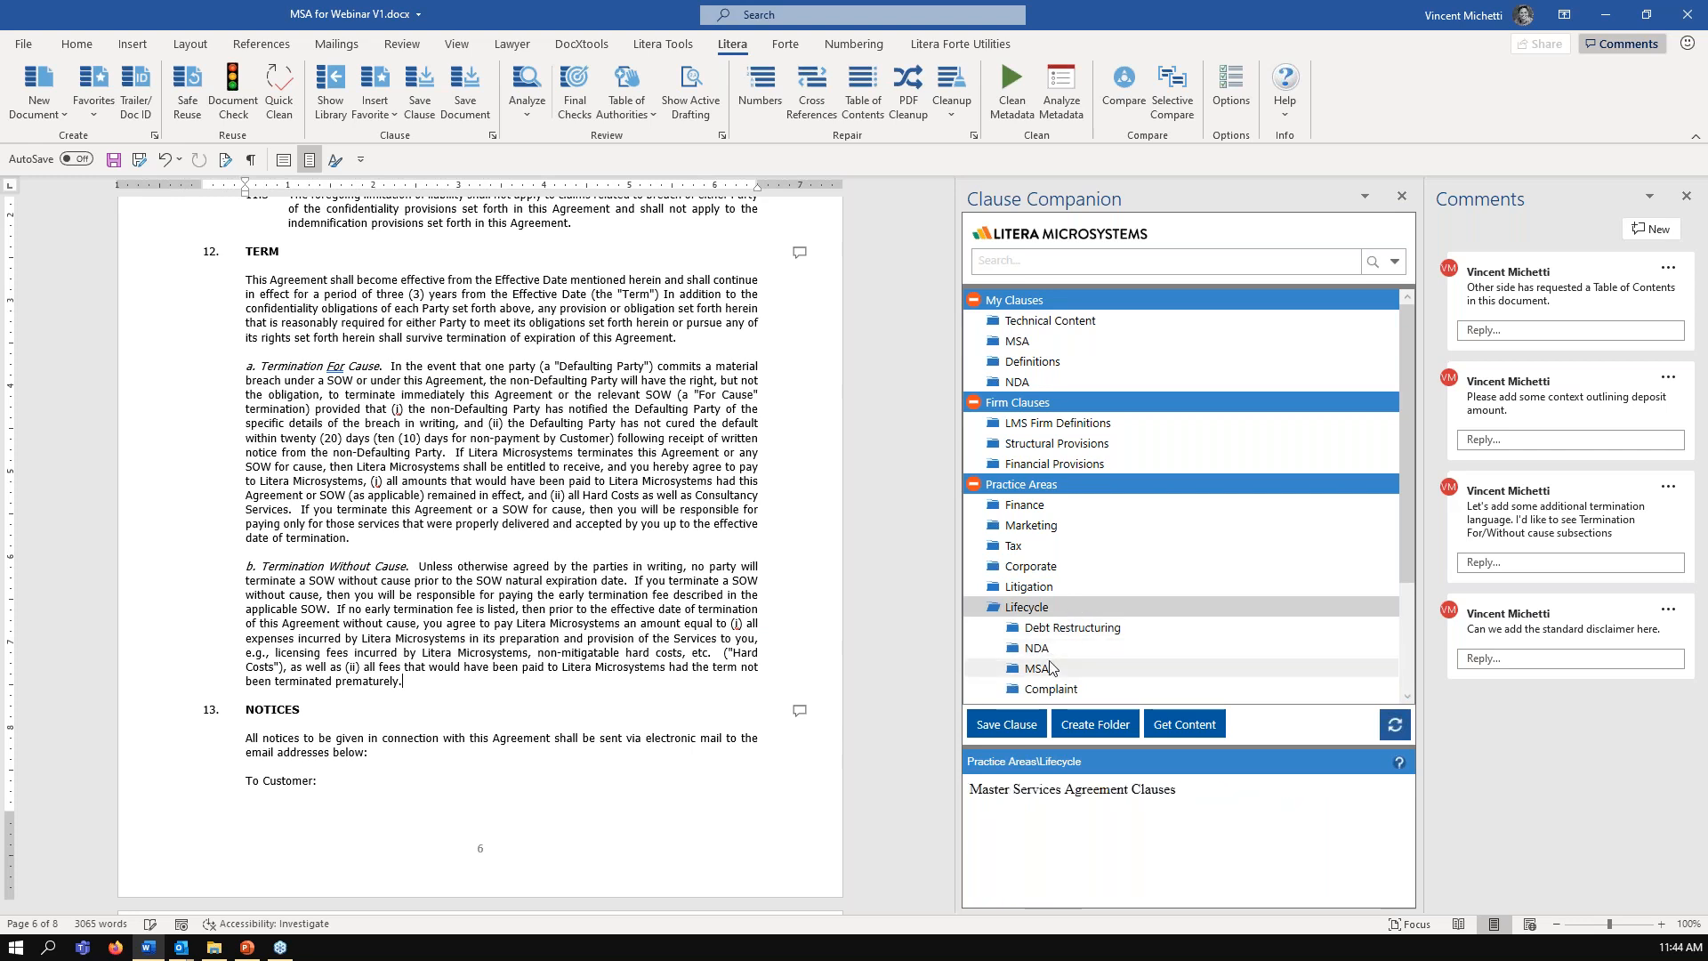
scroll(1089, 631, "down", 3)
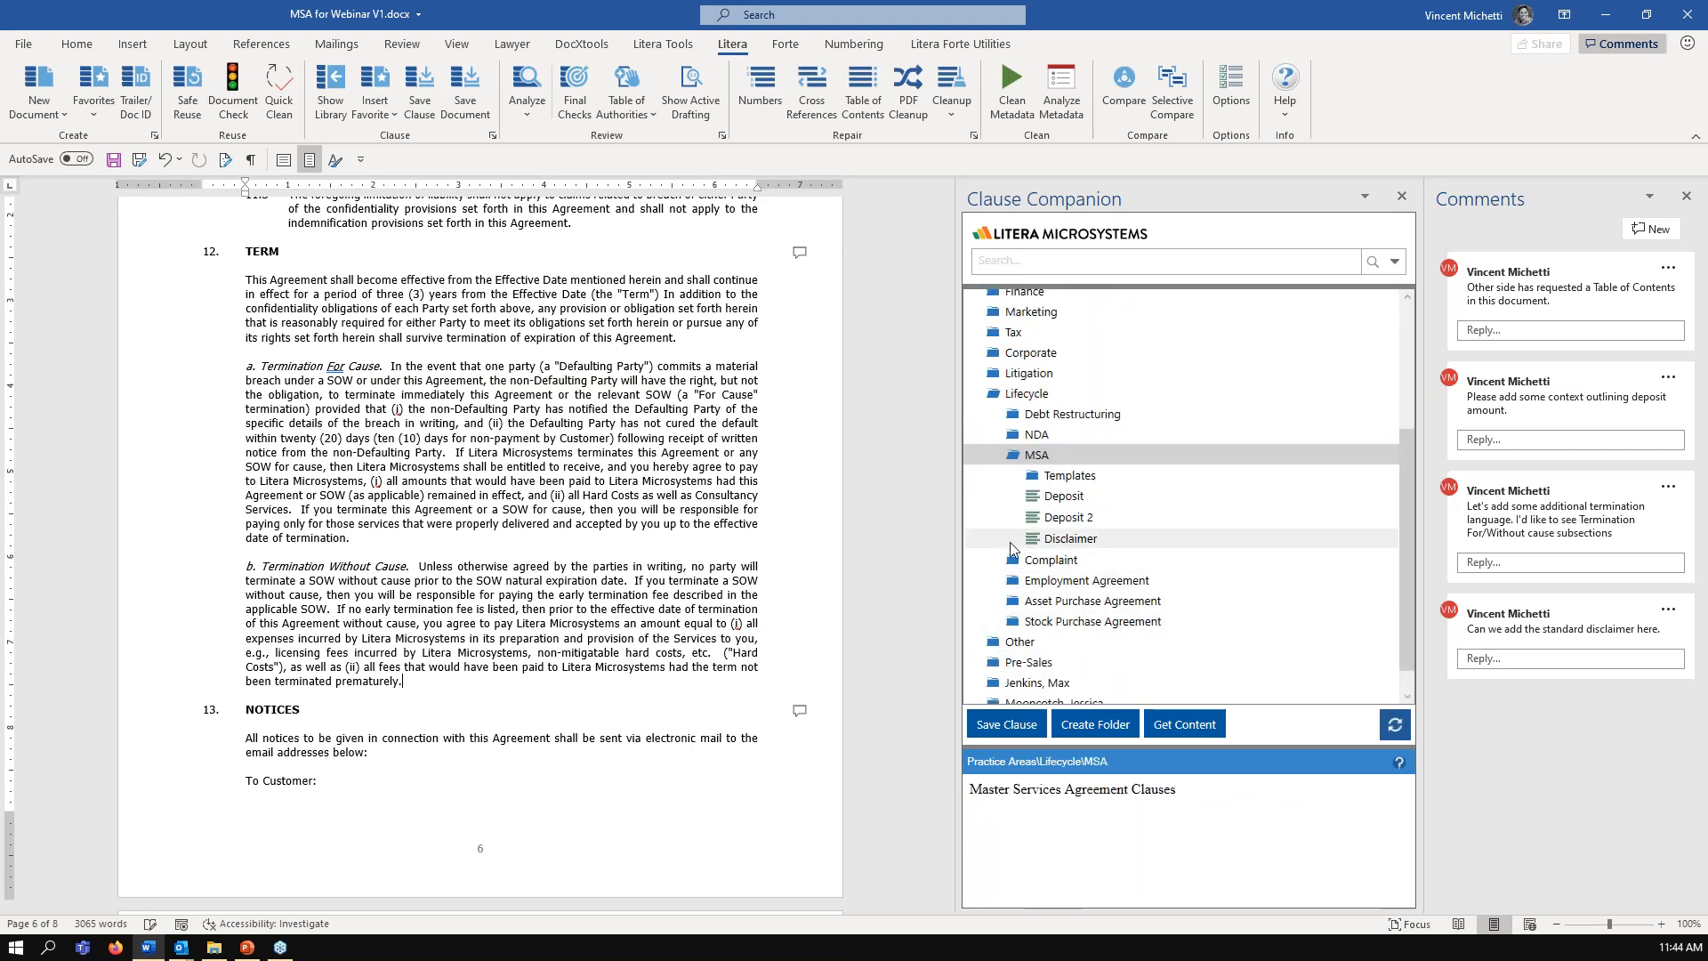
left_click_drag(247, 709, 302, 709)
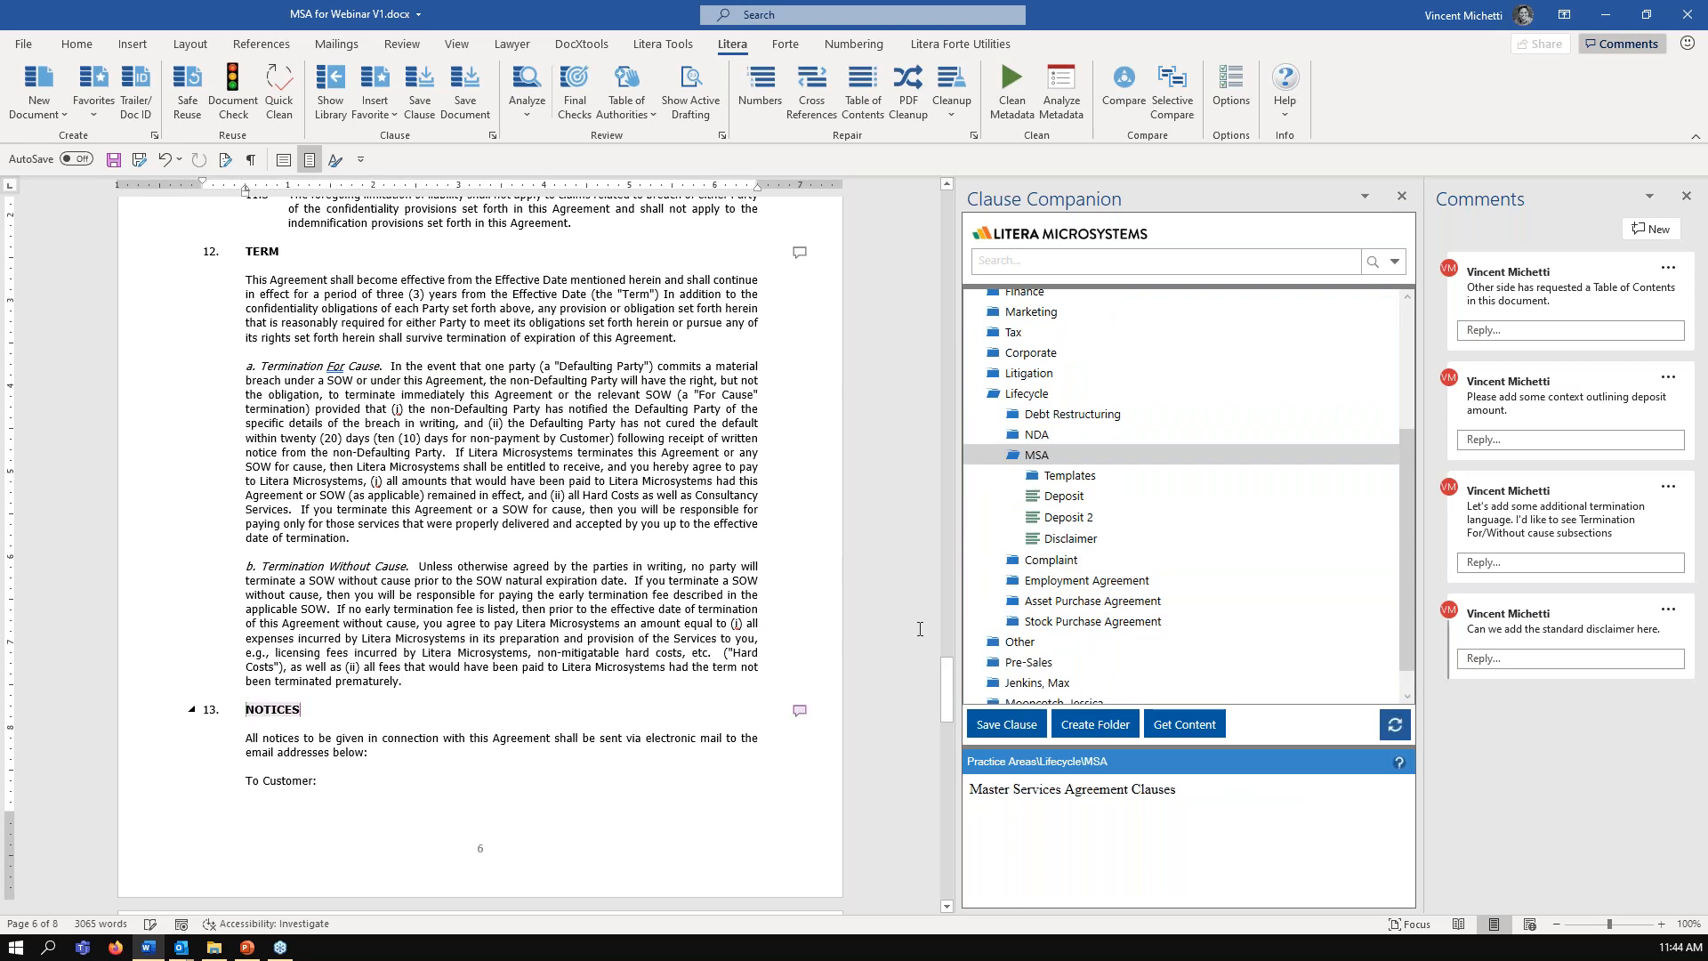
left_click(1087, 540)
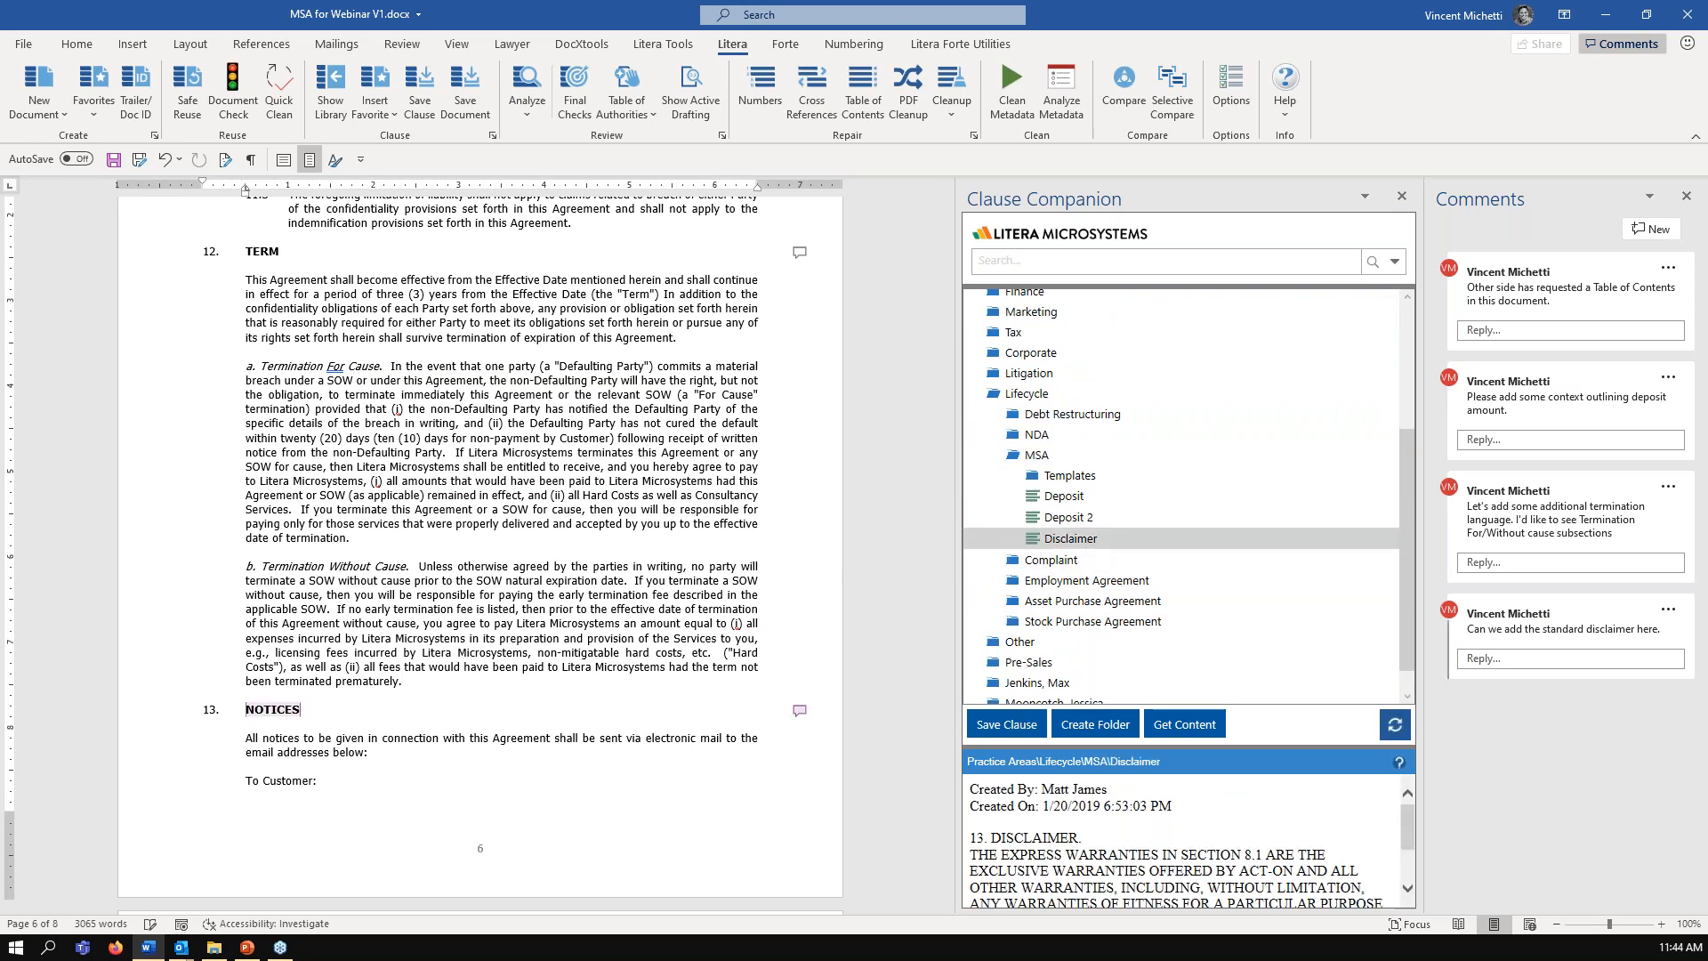
double_click(1071, 538)
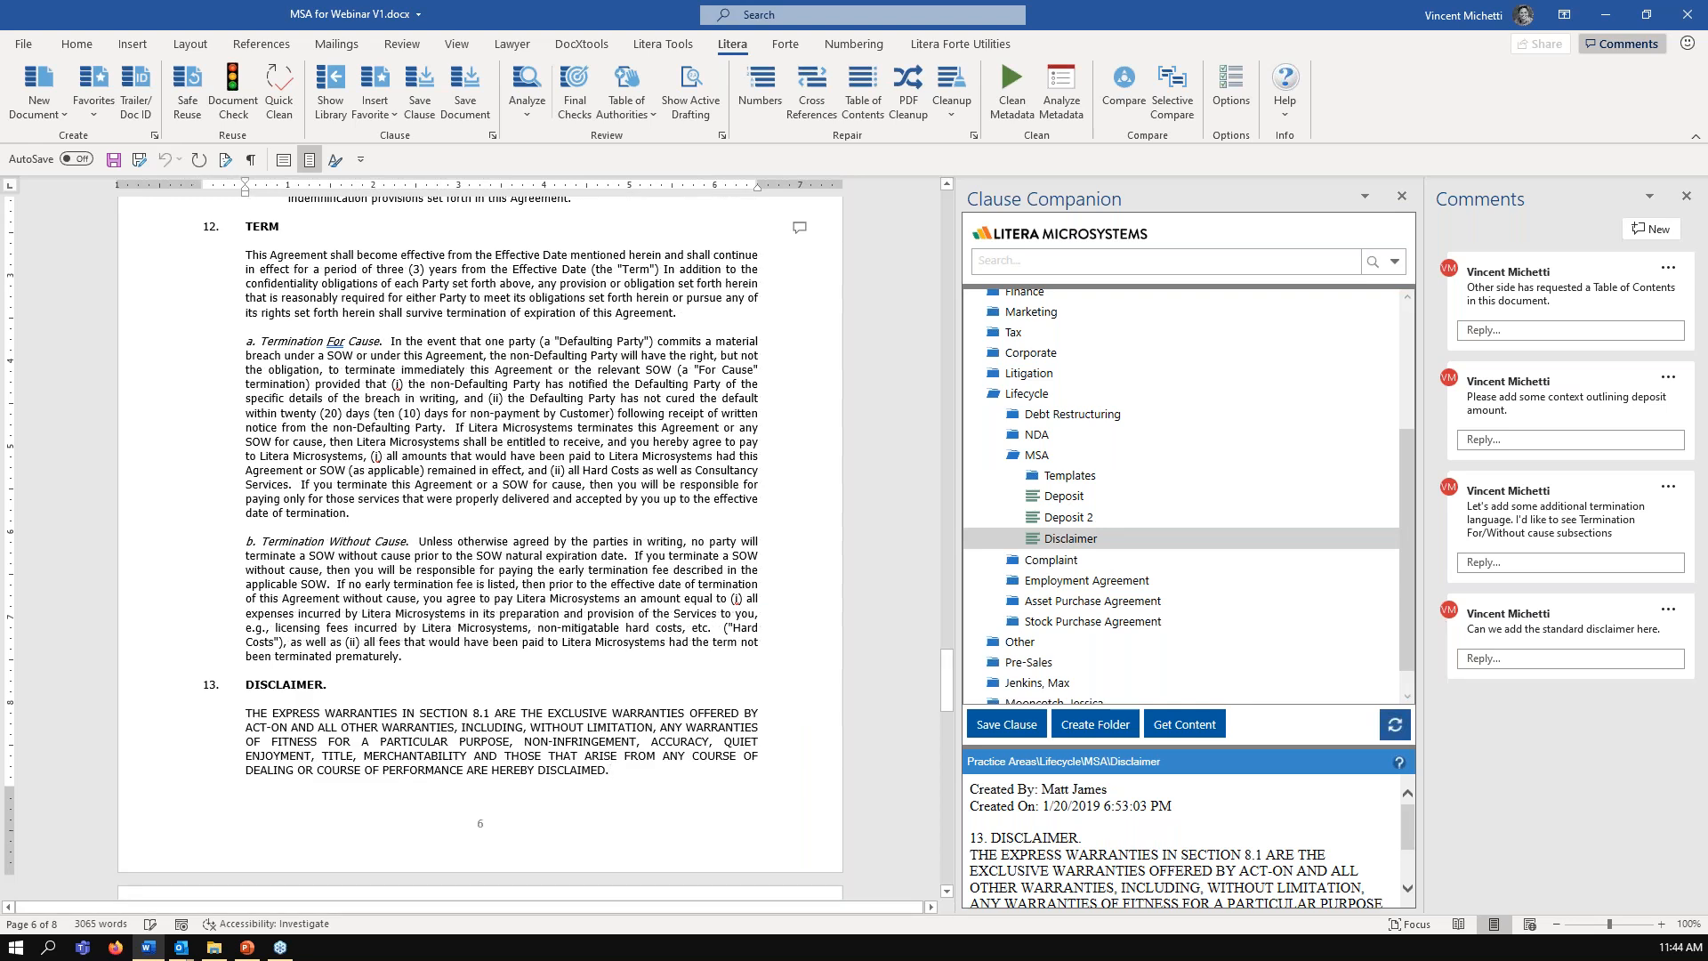
left_click(1028, 394)
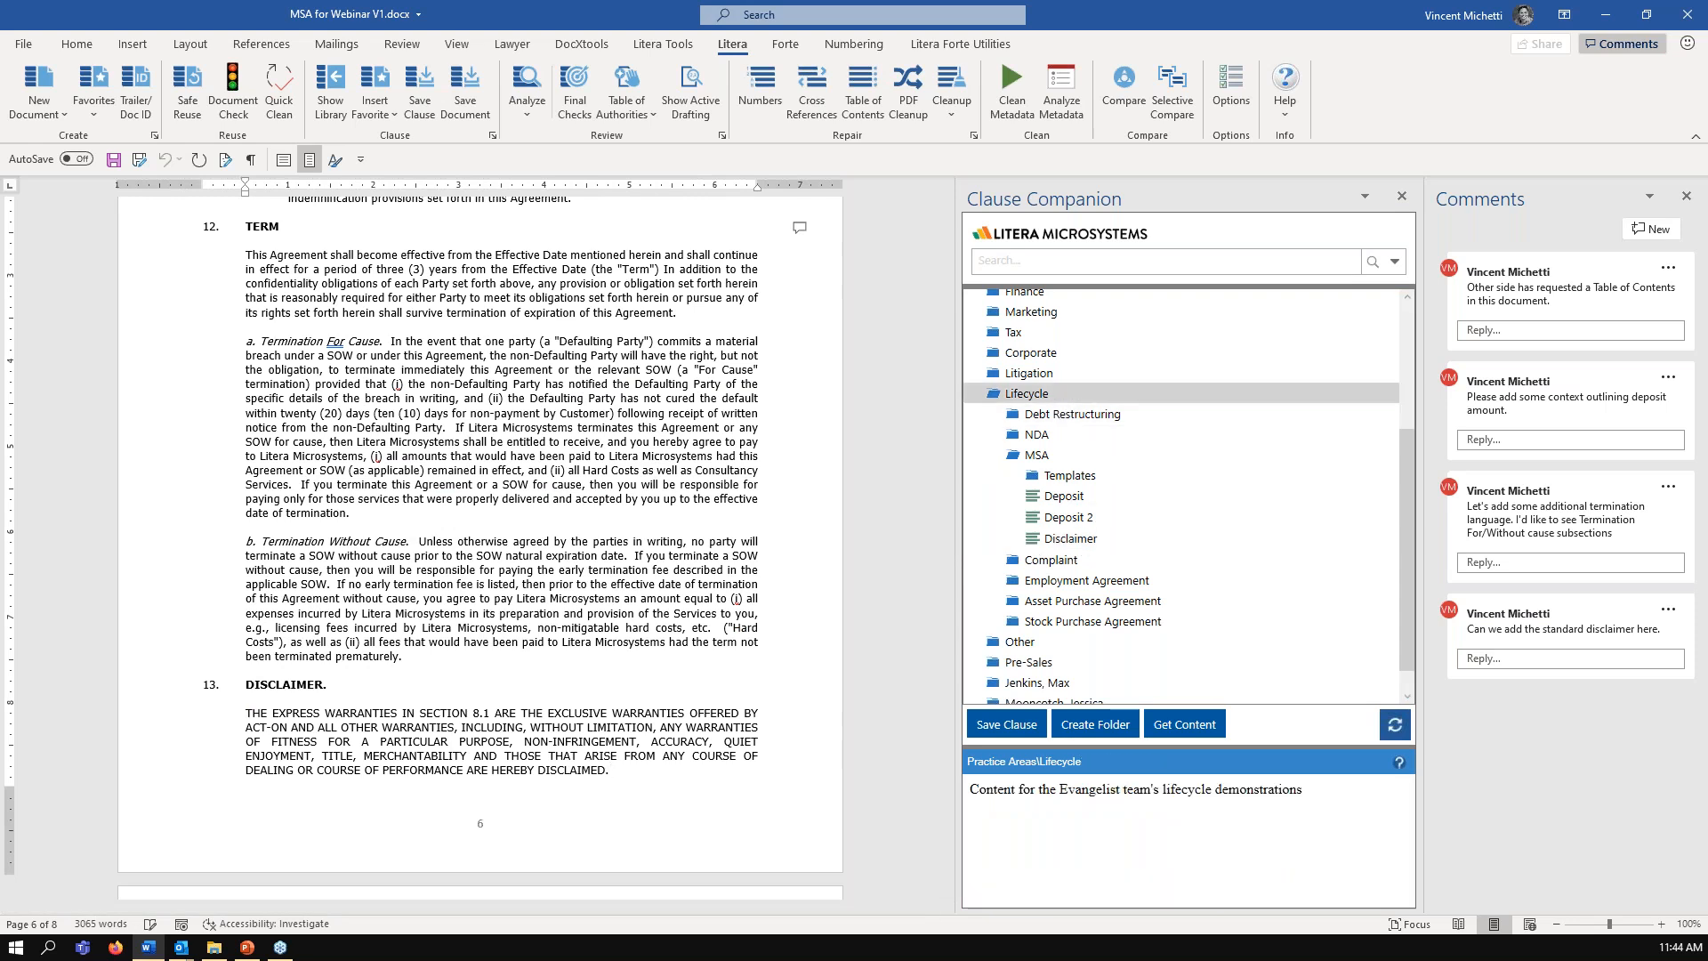
- Place the cursor at the end of the new Disclaimer section and close the clause library
left_click(1133, 265)
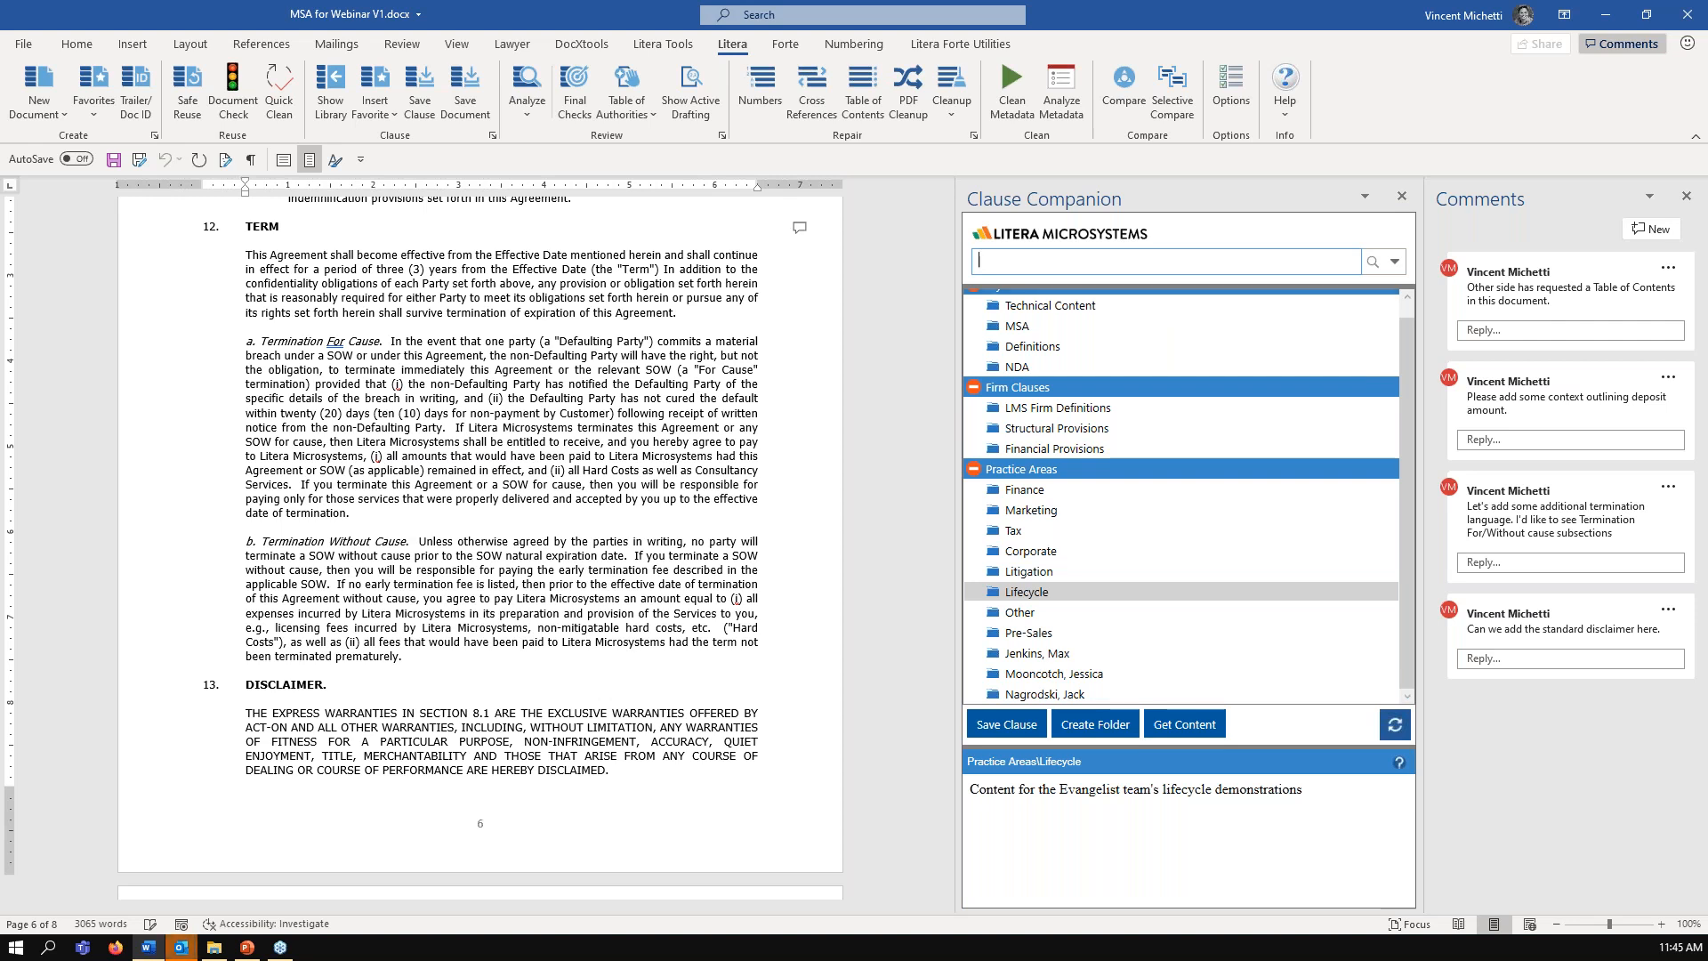
left_click(609, 771)
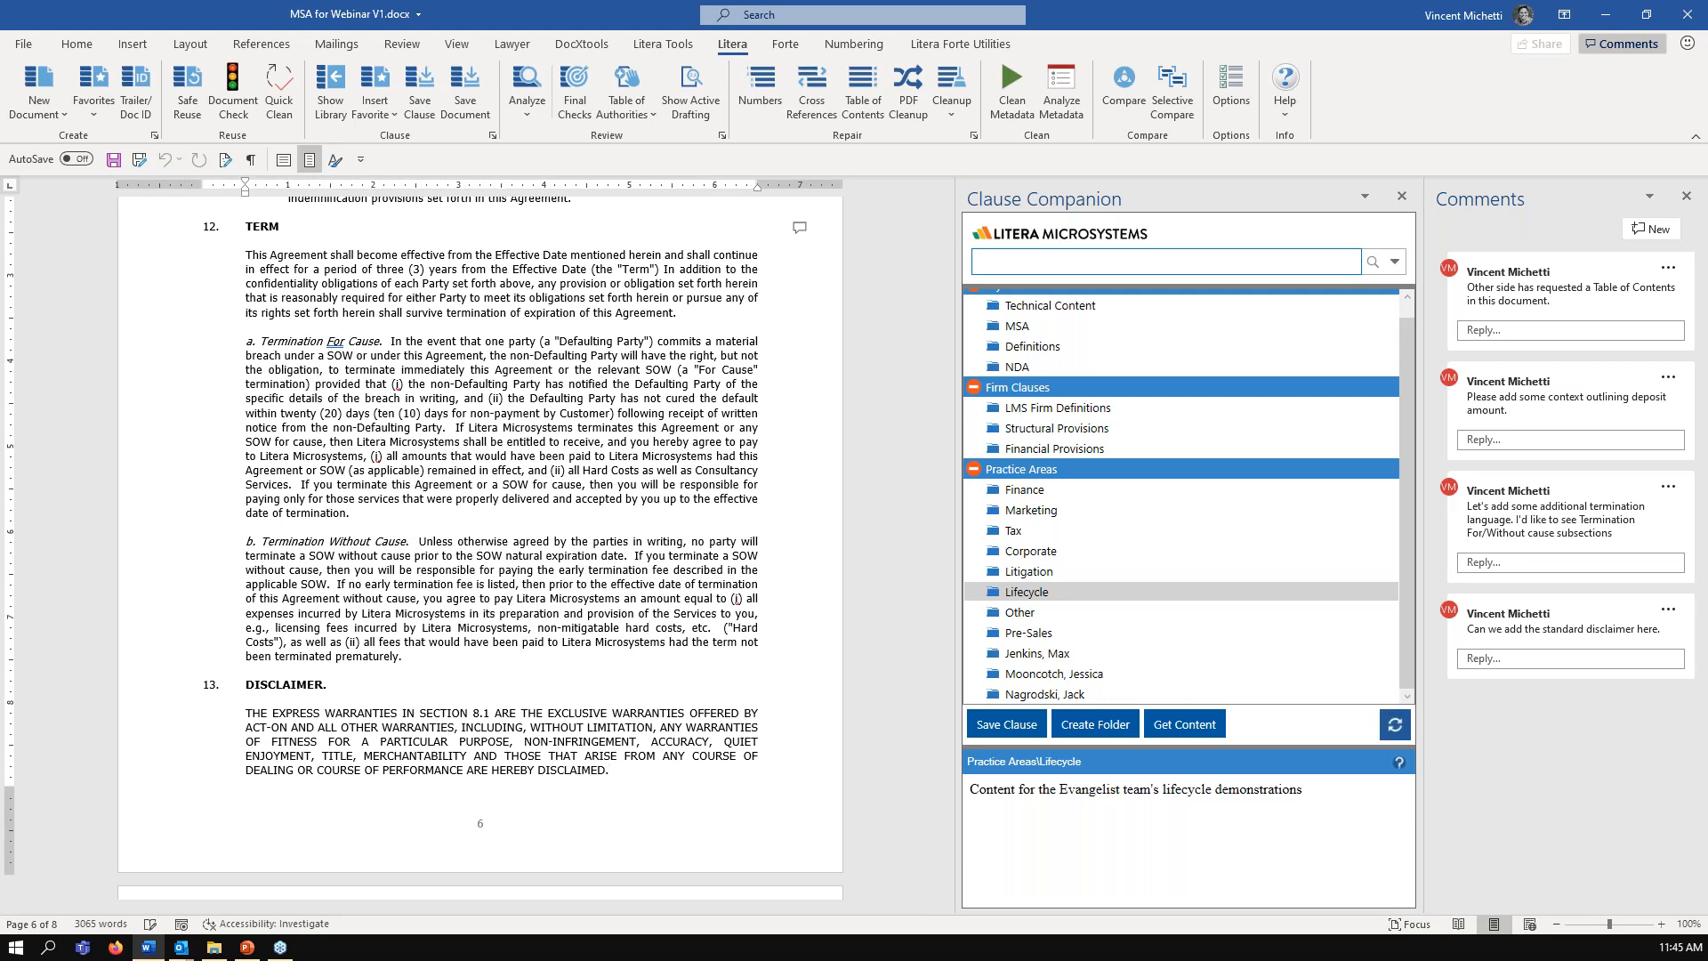
left_click(1403, 197)
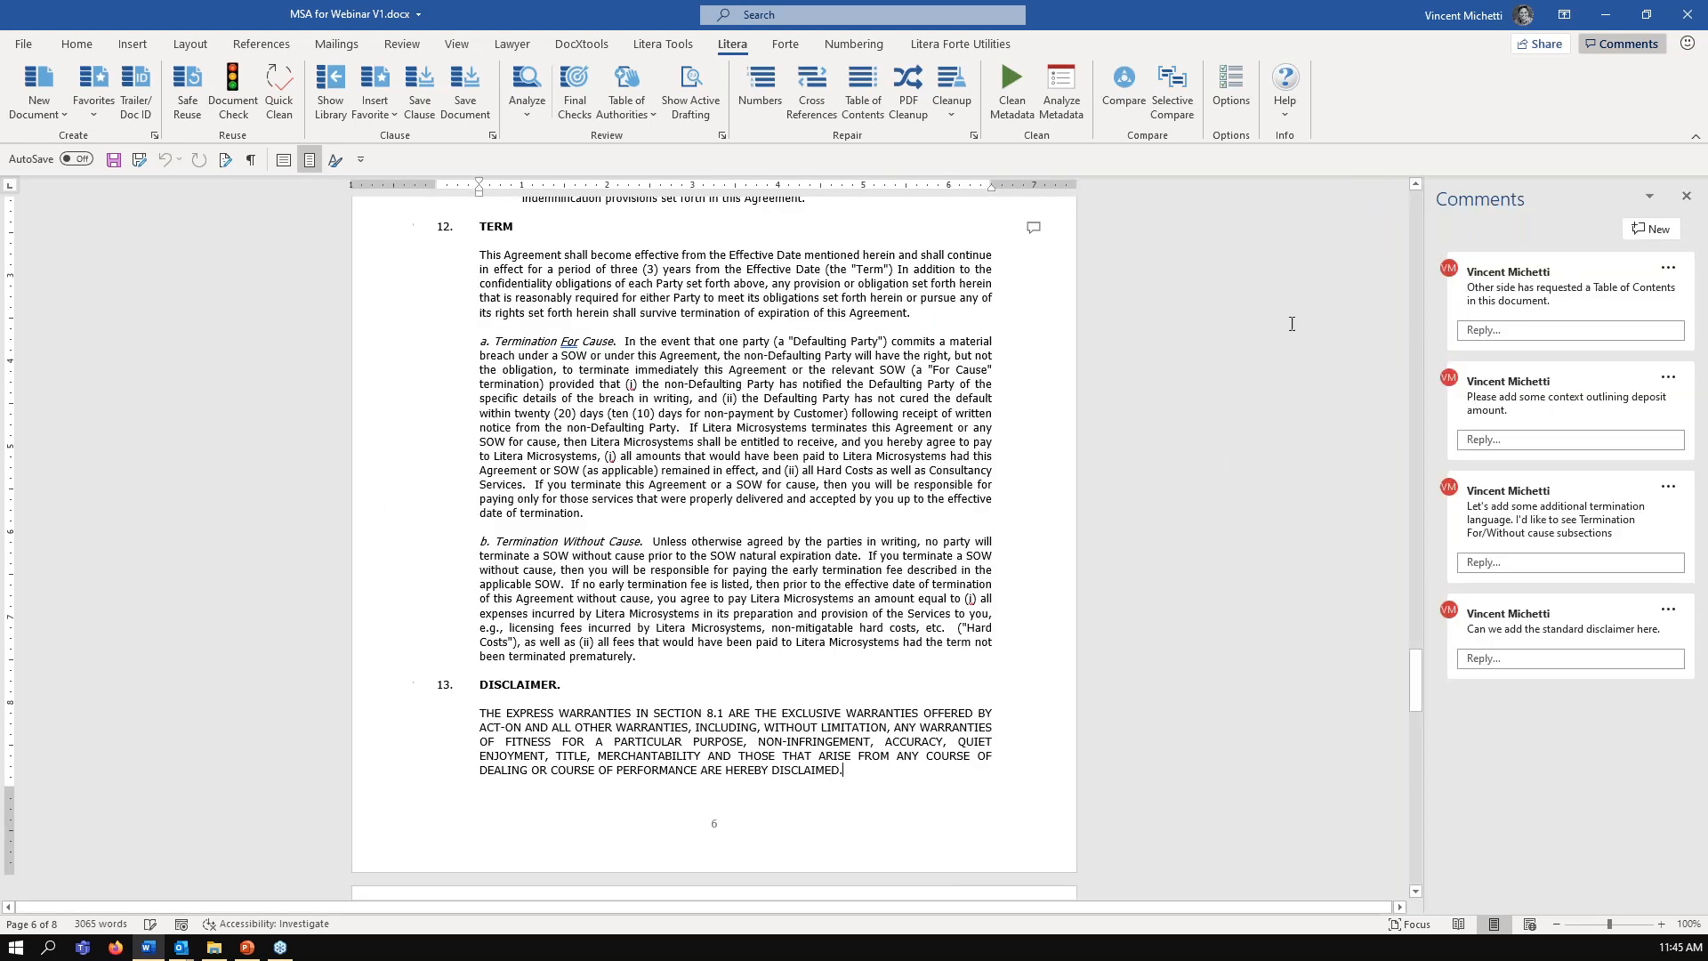
- Go to the comment requesting a table of contents and insert one above the Master Services Agreement title
left_click(1575, 301)
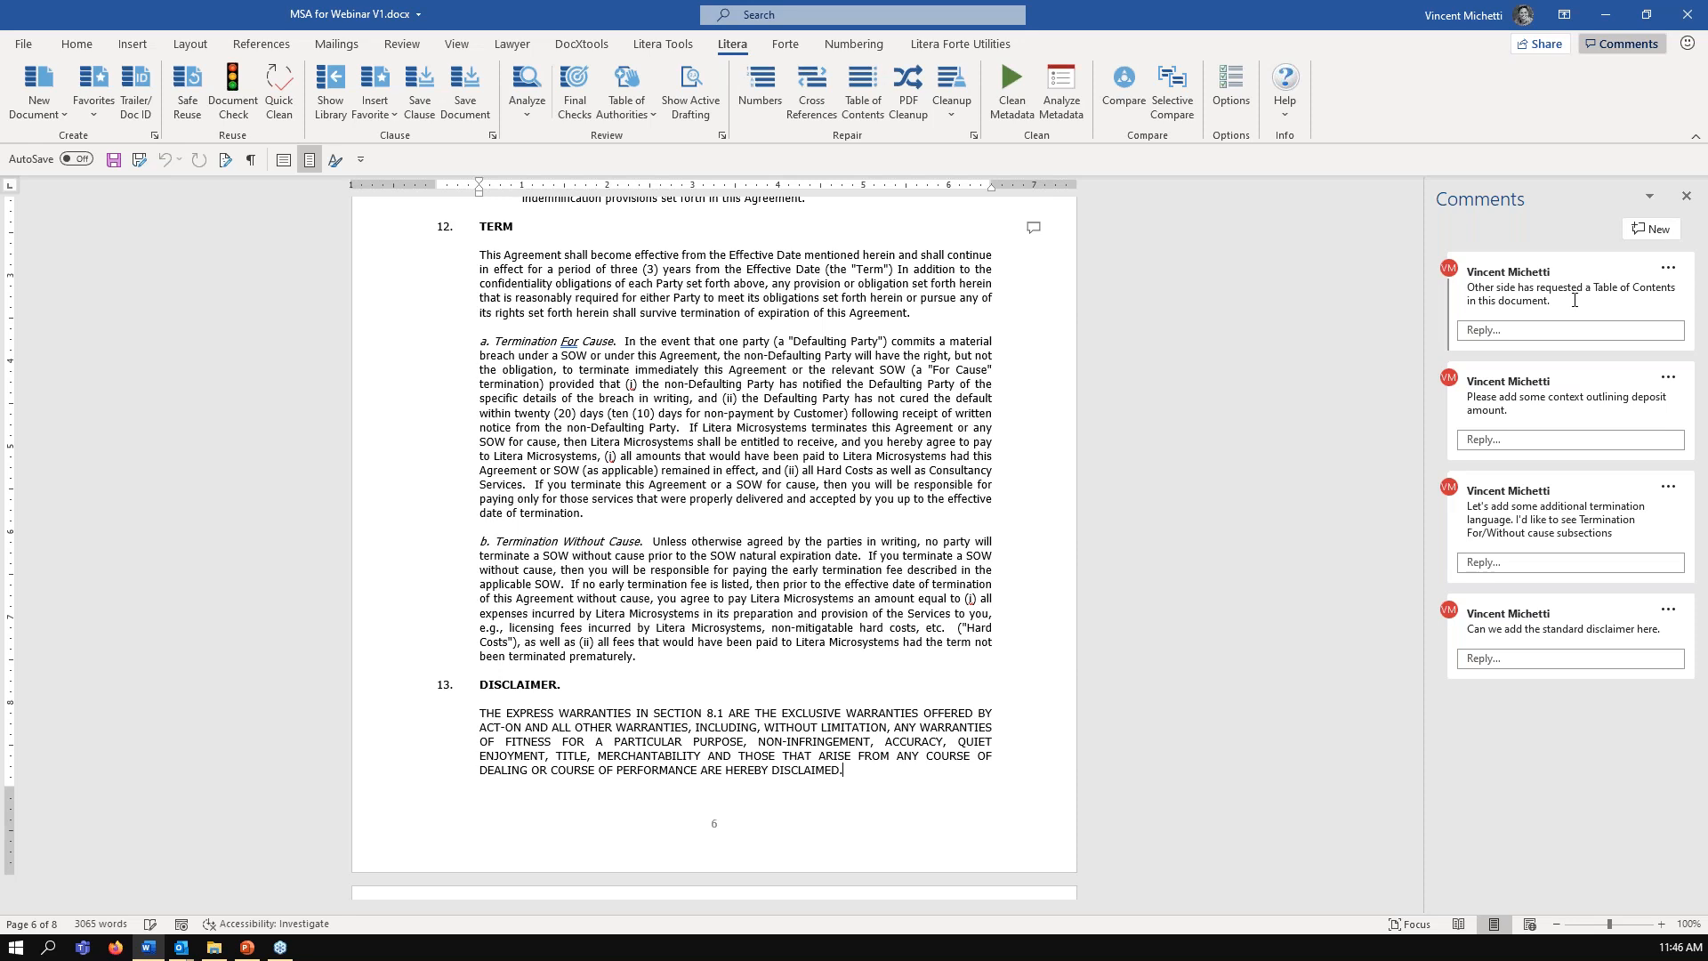
scroll(712, 534, "up", 1)
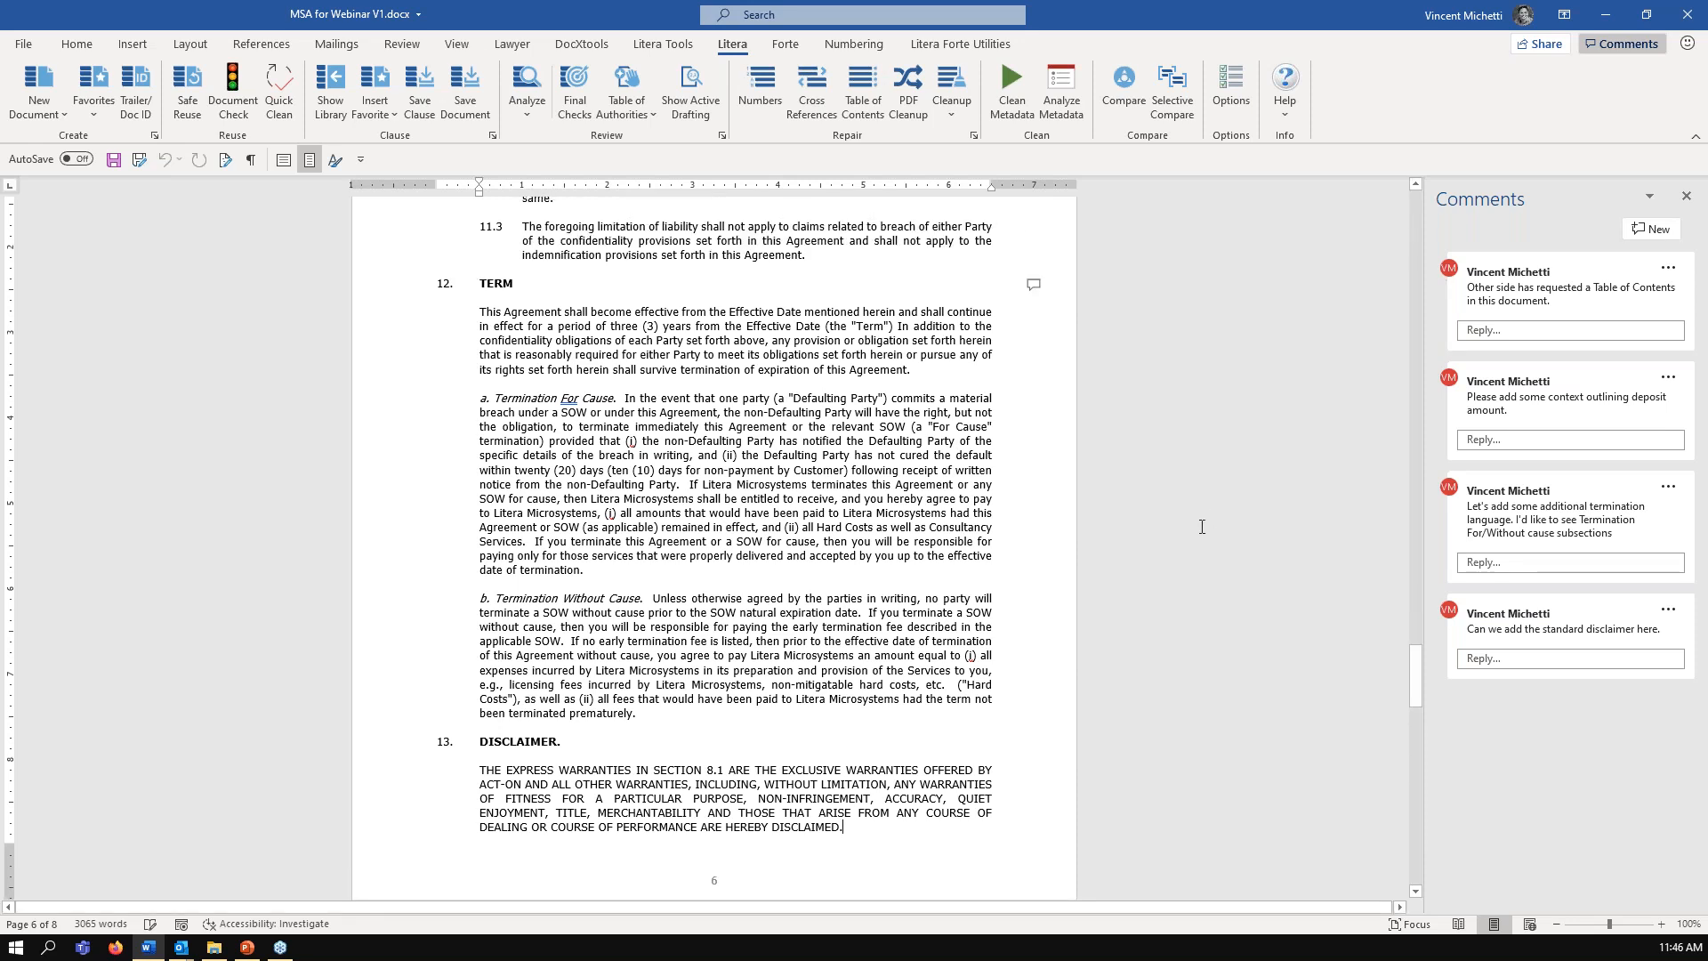
left_click(1590, 297)
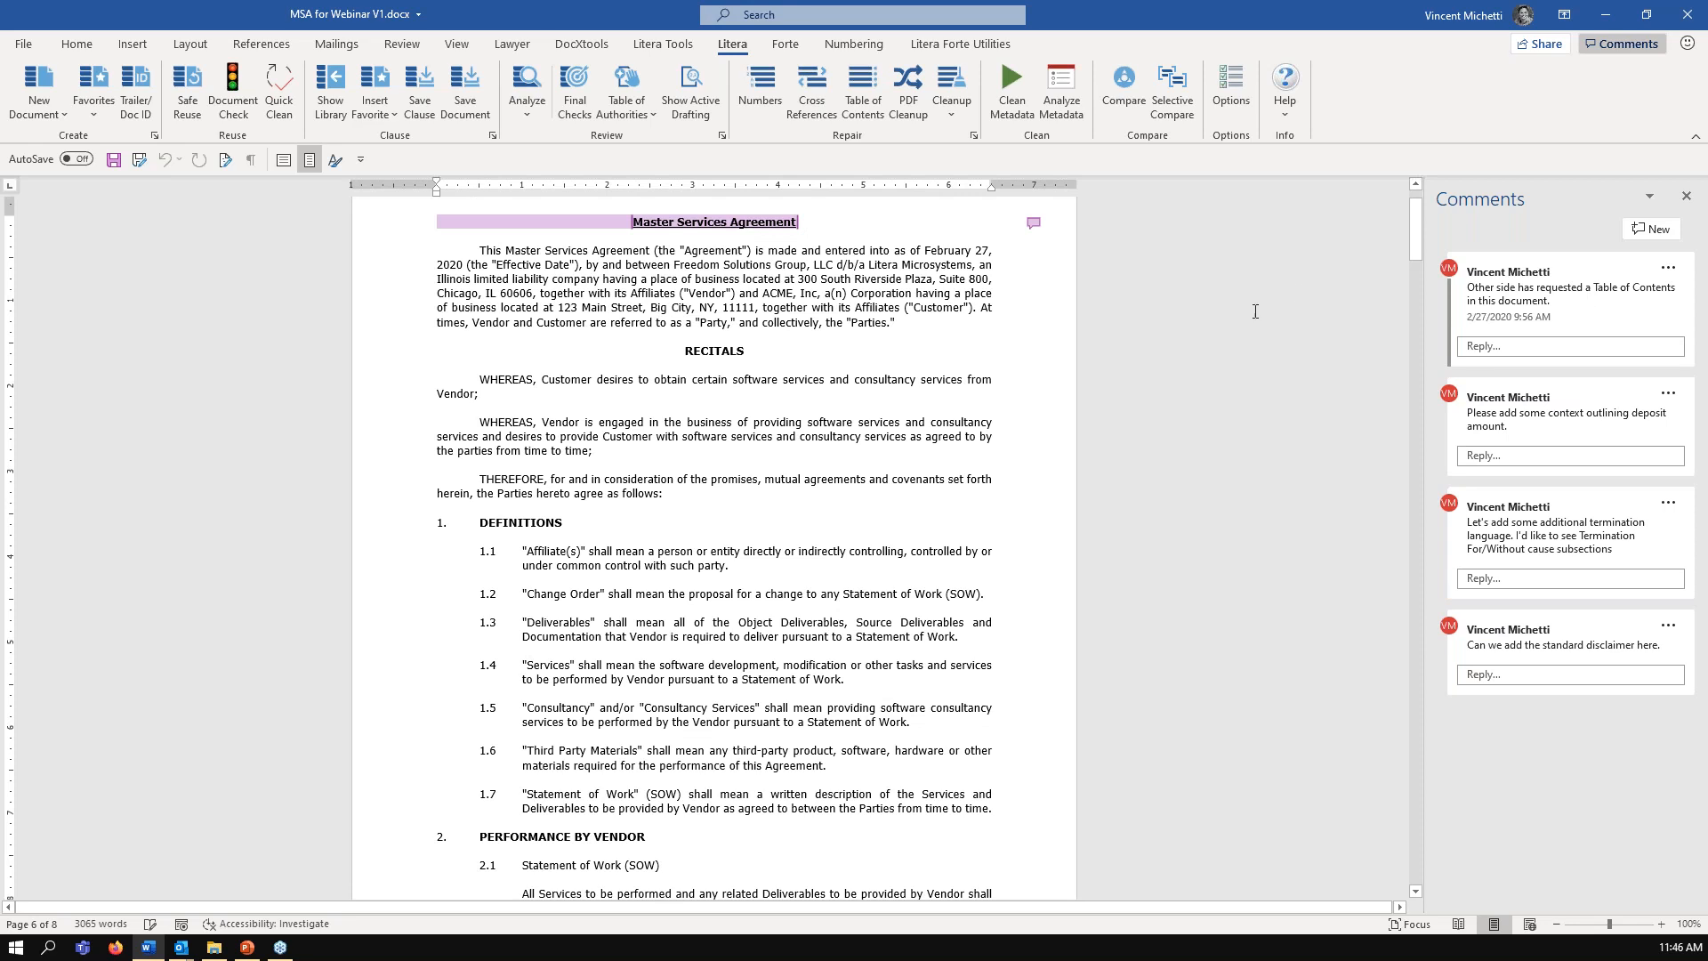
scroll(1249, 427, "up", 2)
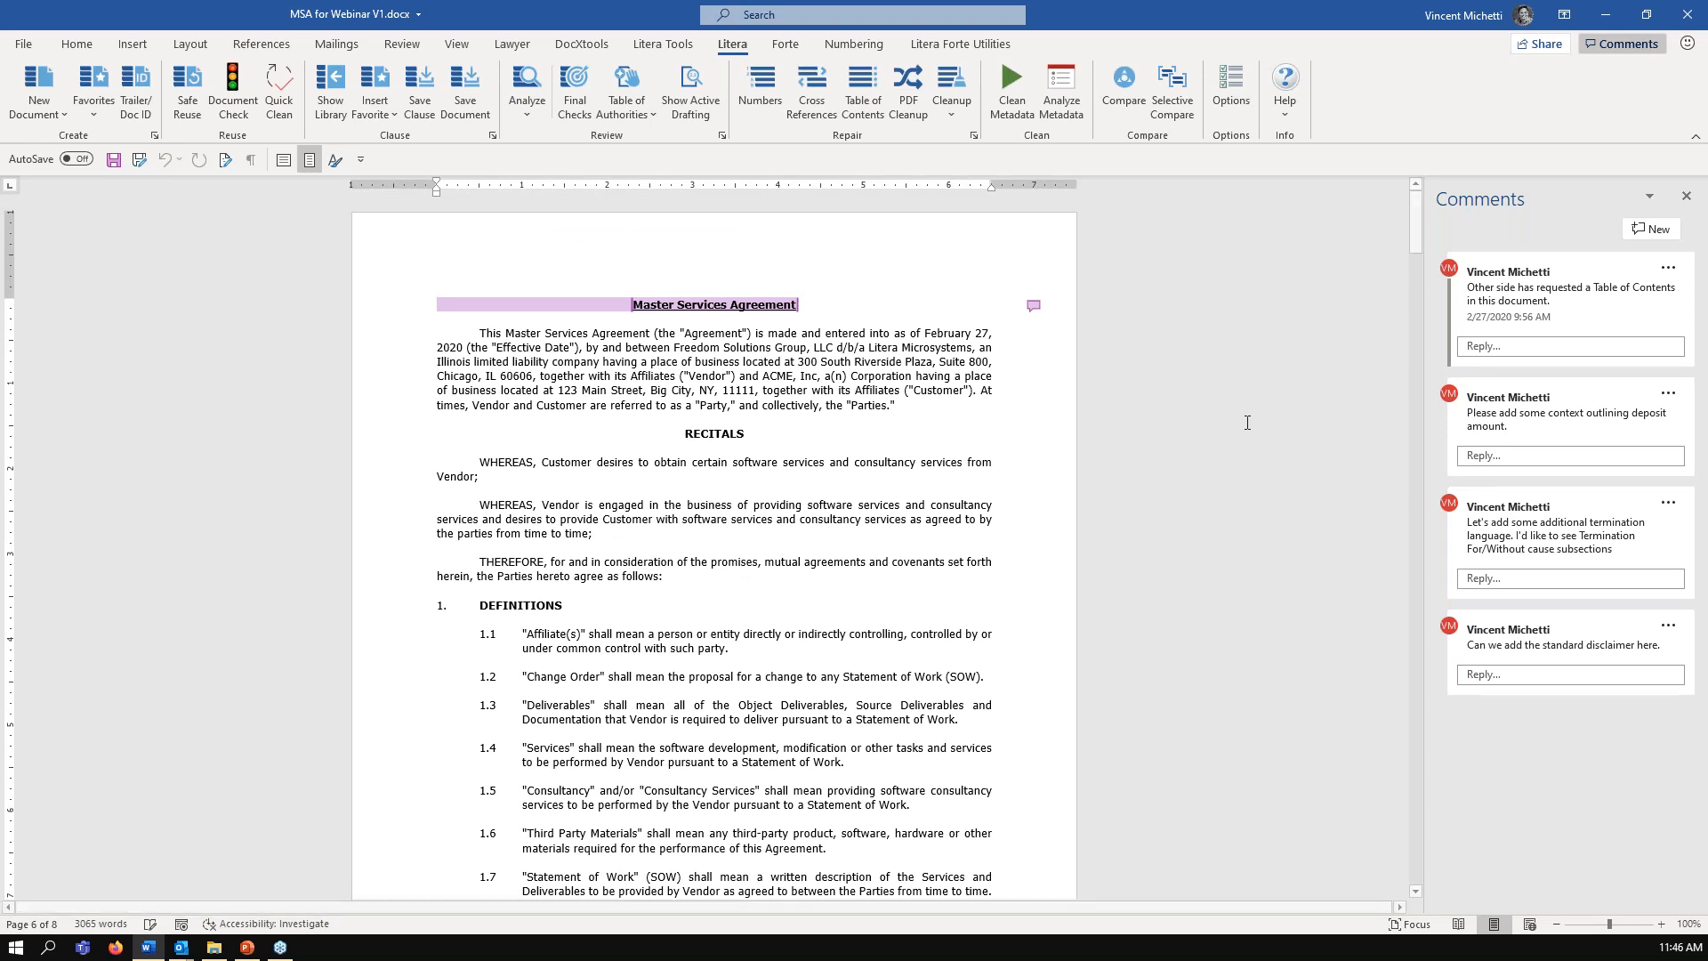
left_click(861, 92)
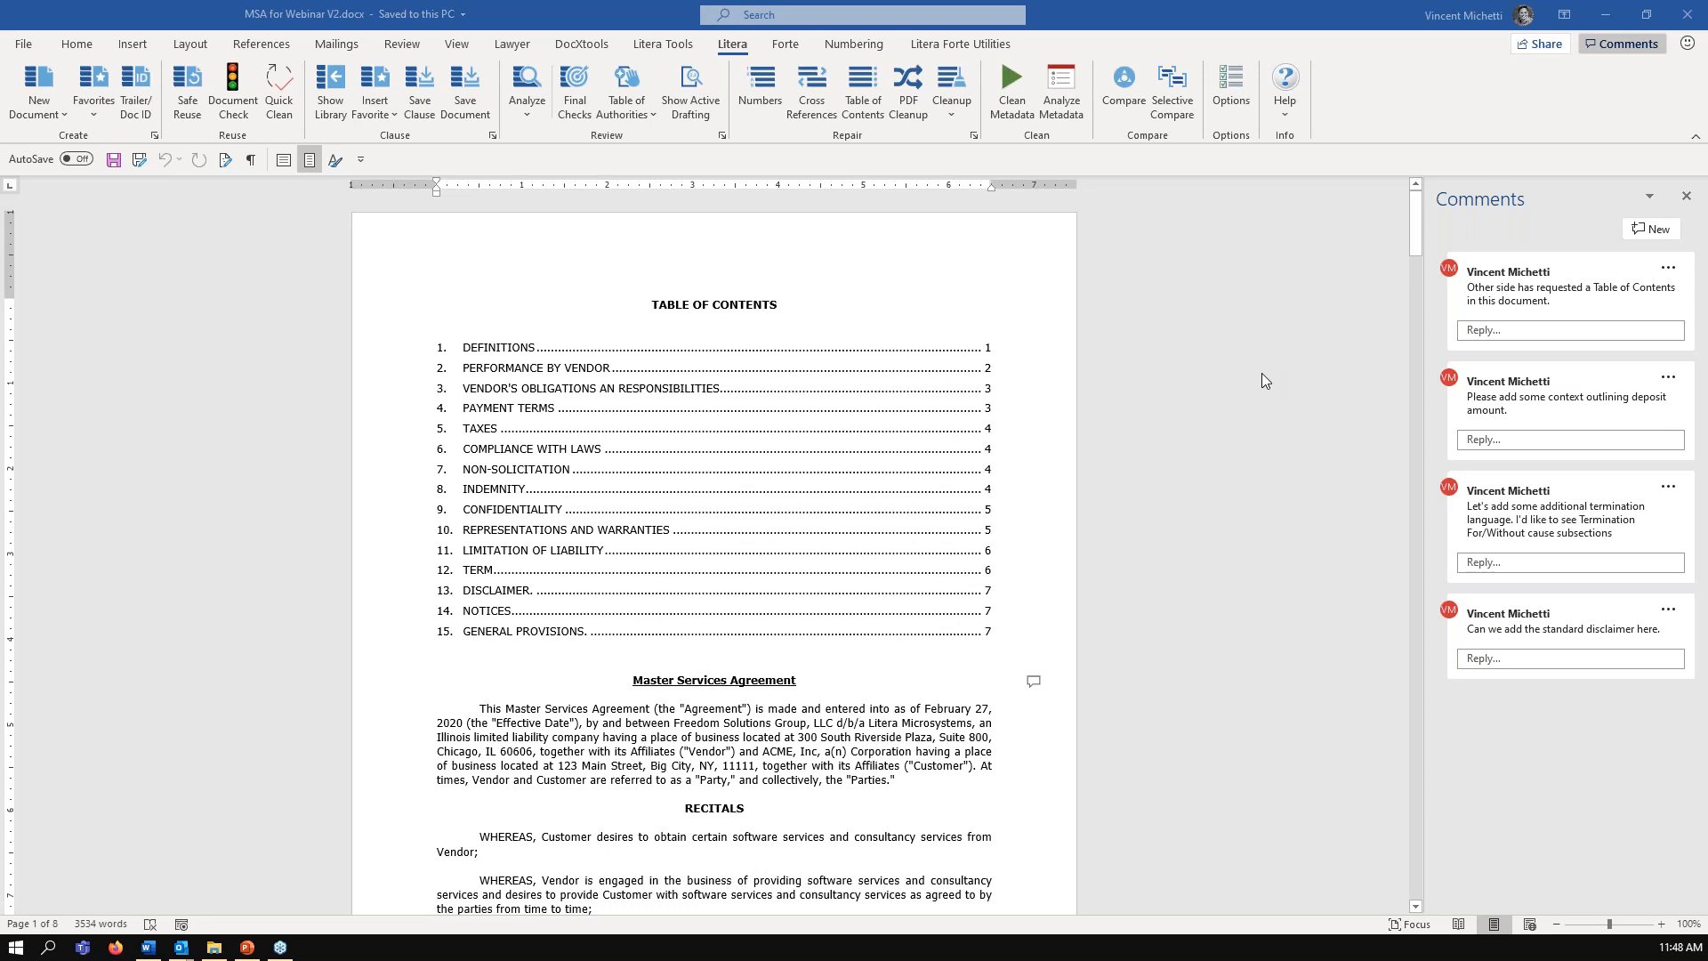
- Analyze MSA for Webinar V2.docx to produce its risk assessment review
left_click(534, 78)
left_click(535, 79)
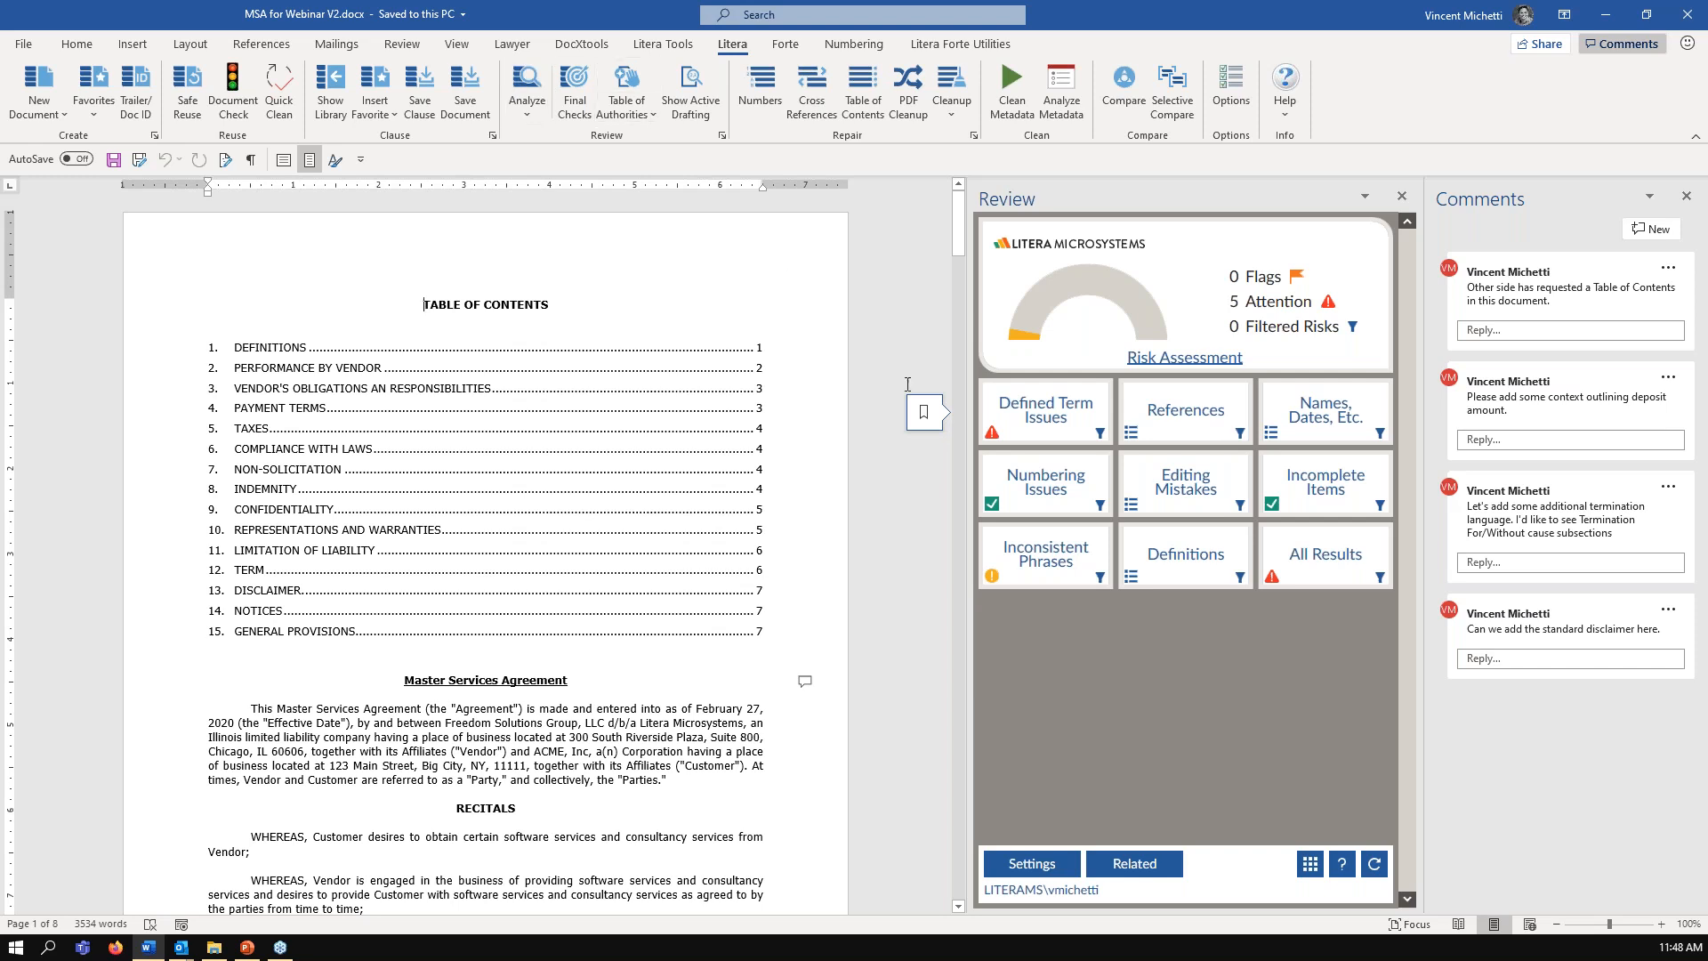
- Review the defined term issues, checking both places where the duplicated term Change Order is defined
left_click(1015, 439)
left_click(1201, 326)
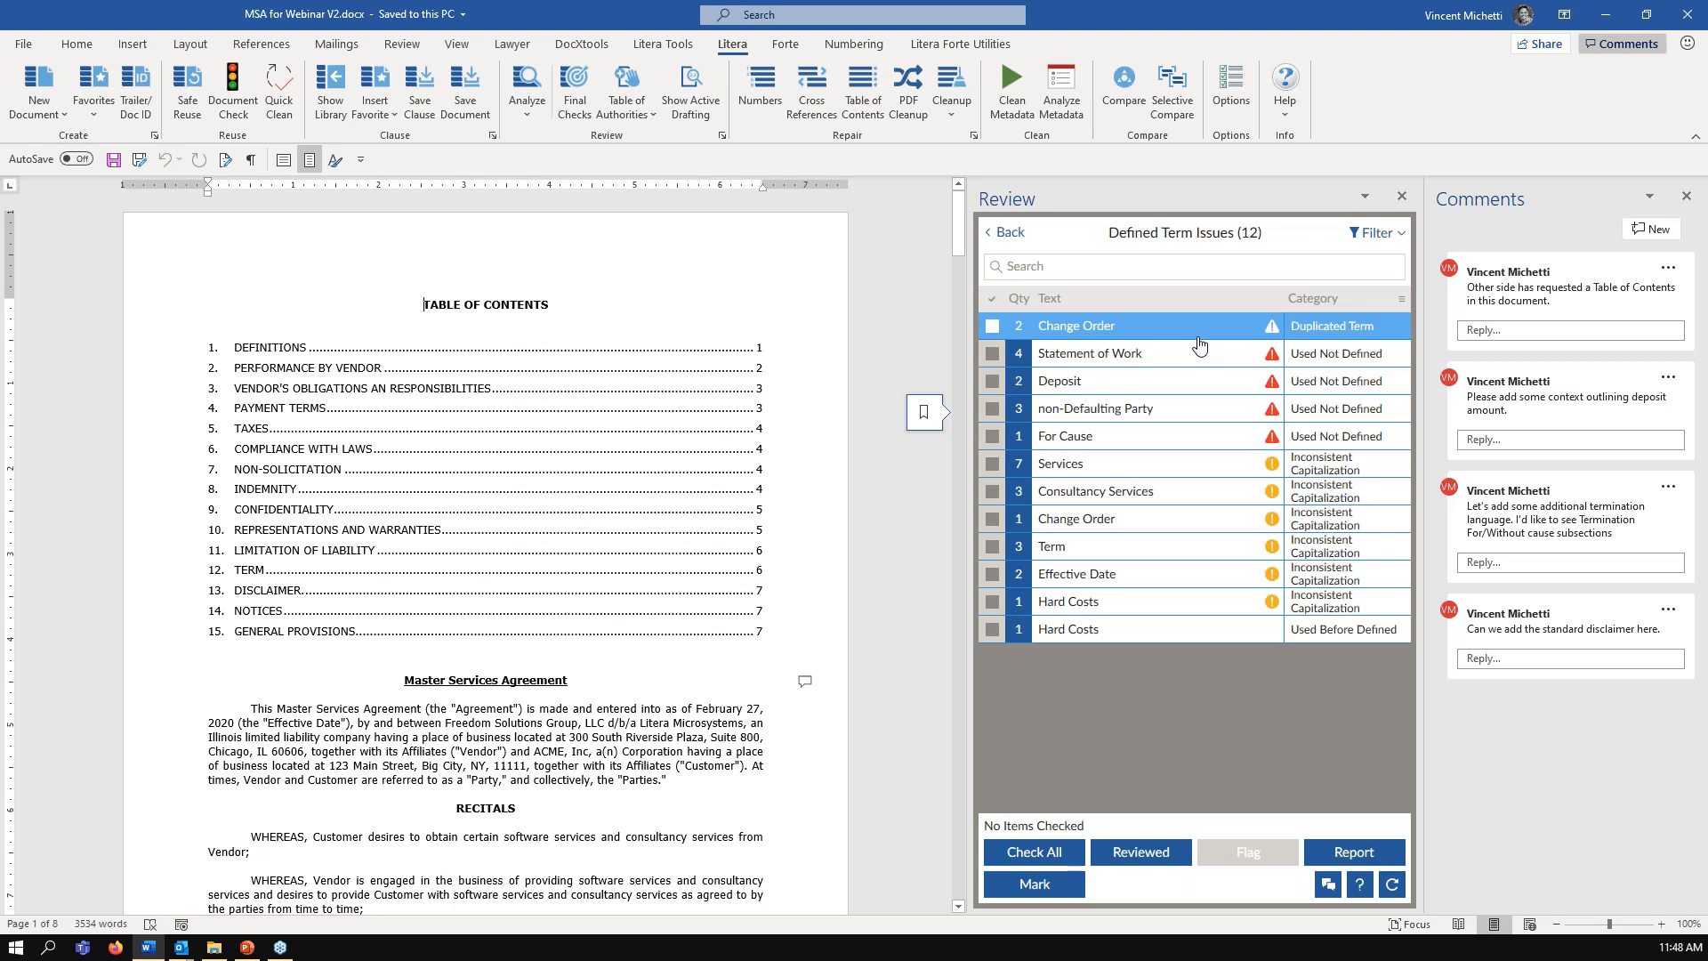
left_click(1198, 337)
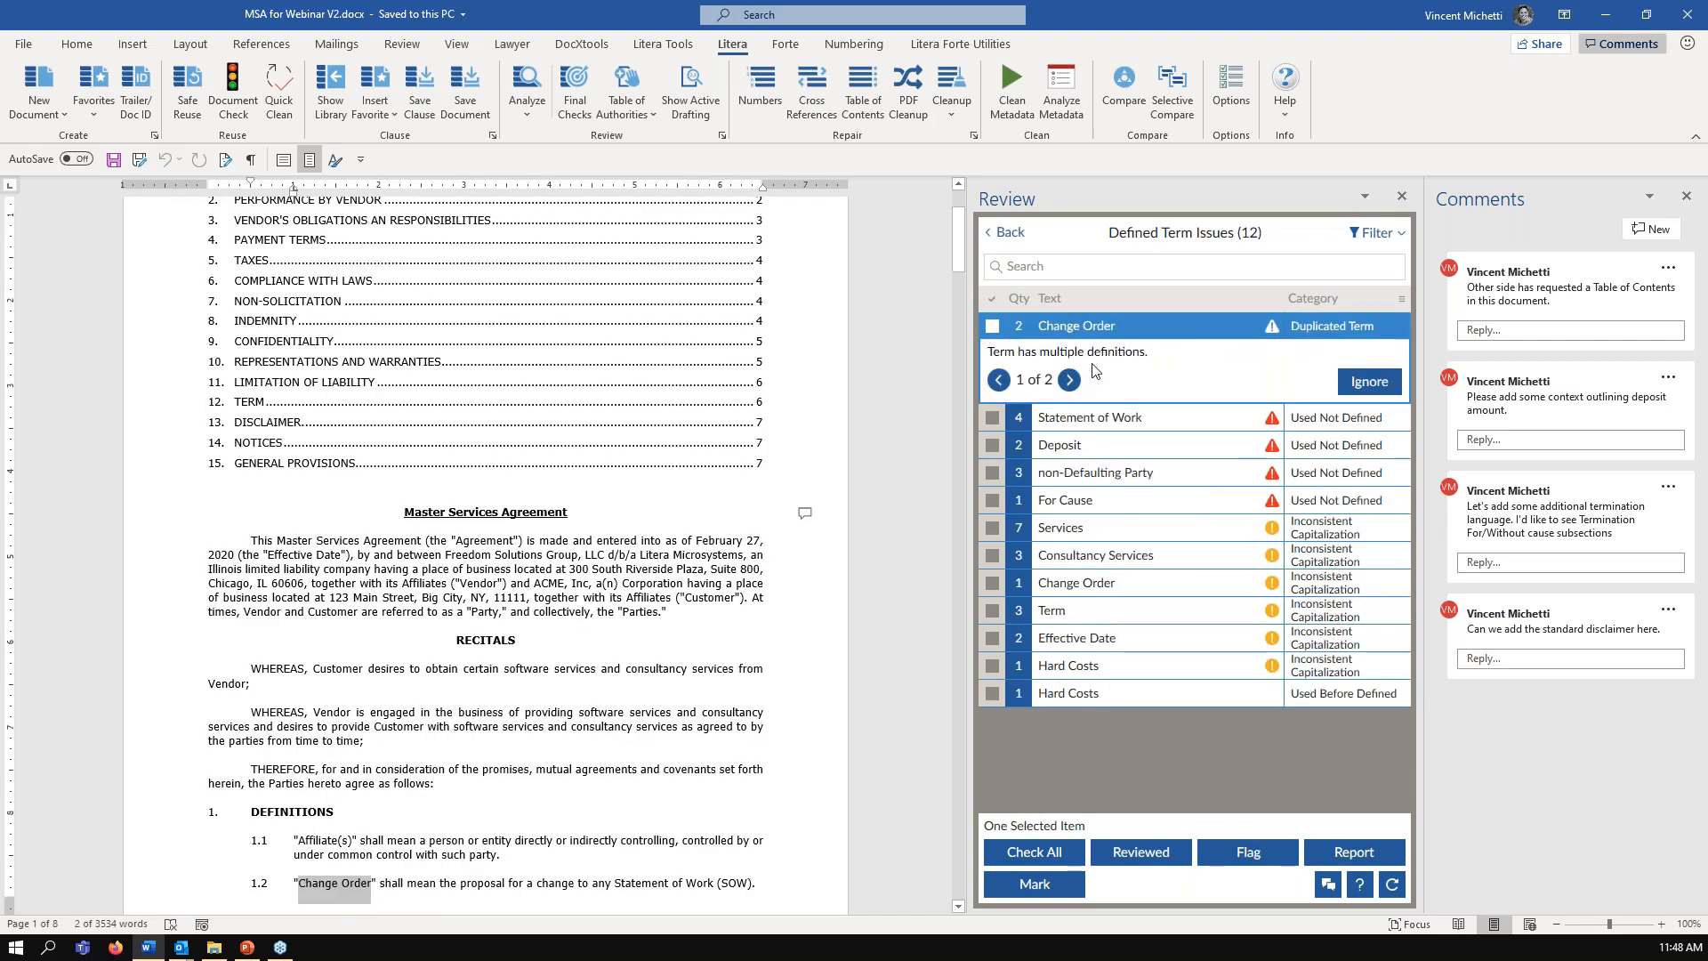
left_click(1070, 380)
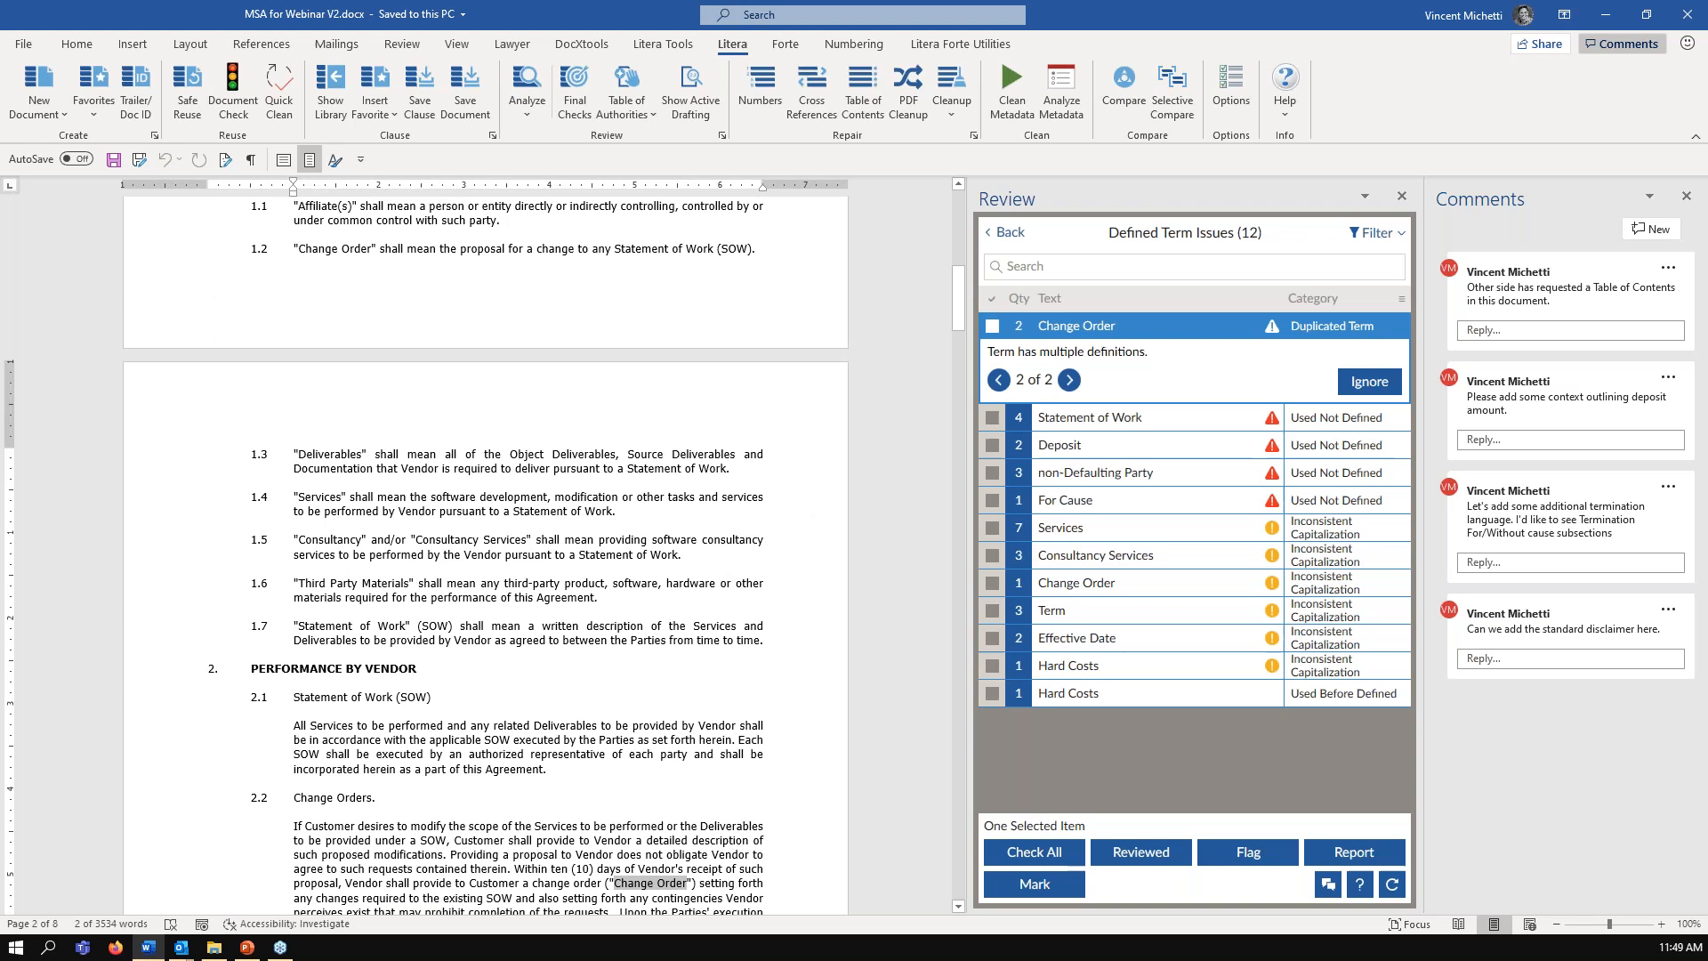
left_click(1116, 329)
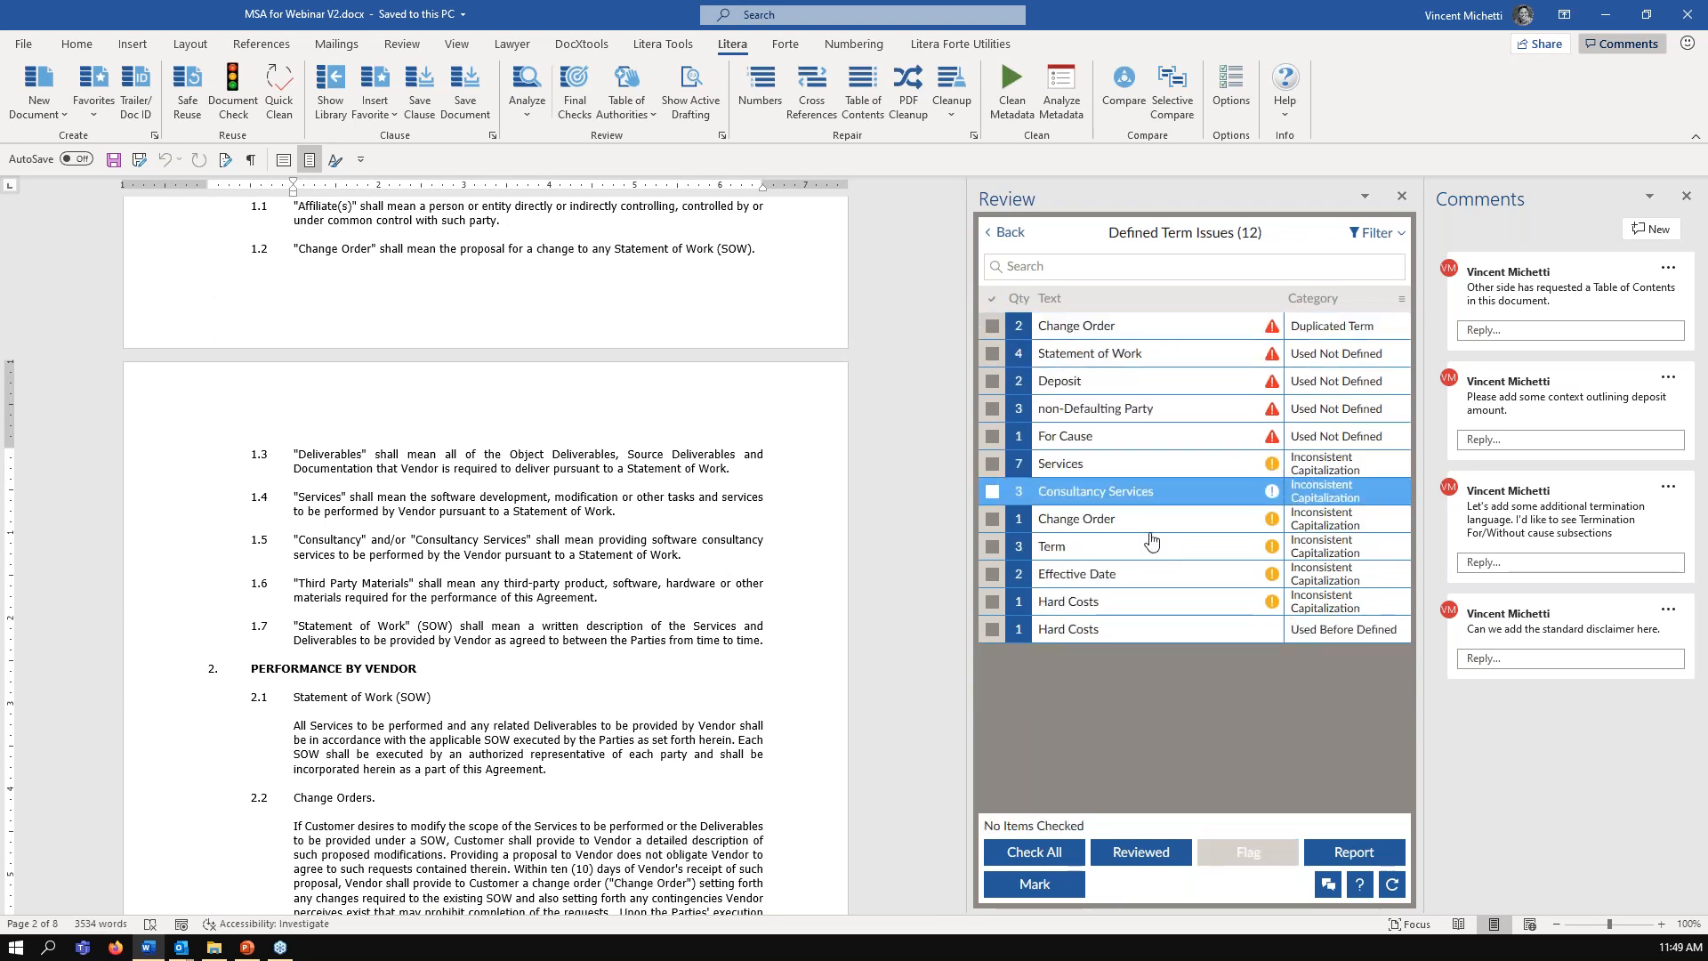
left_click(1004, 233)
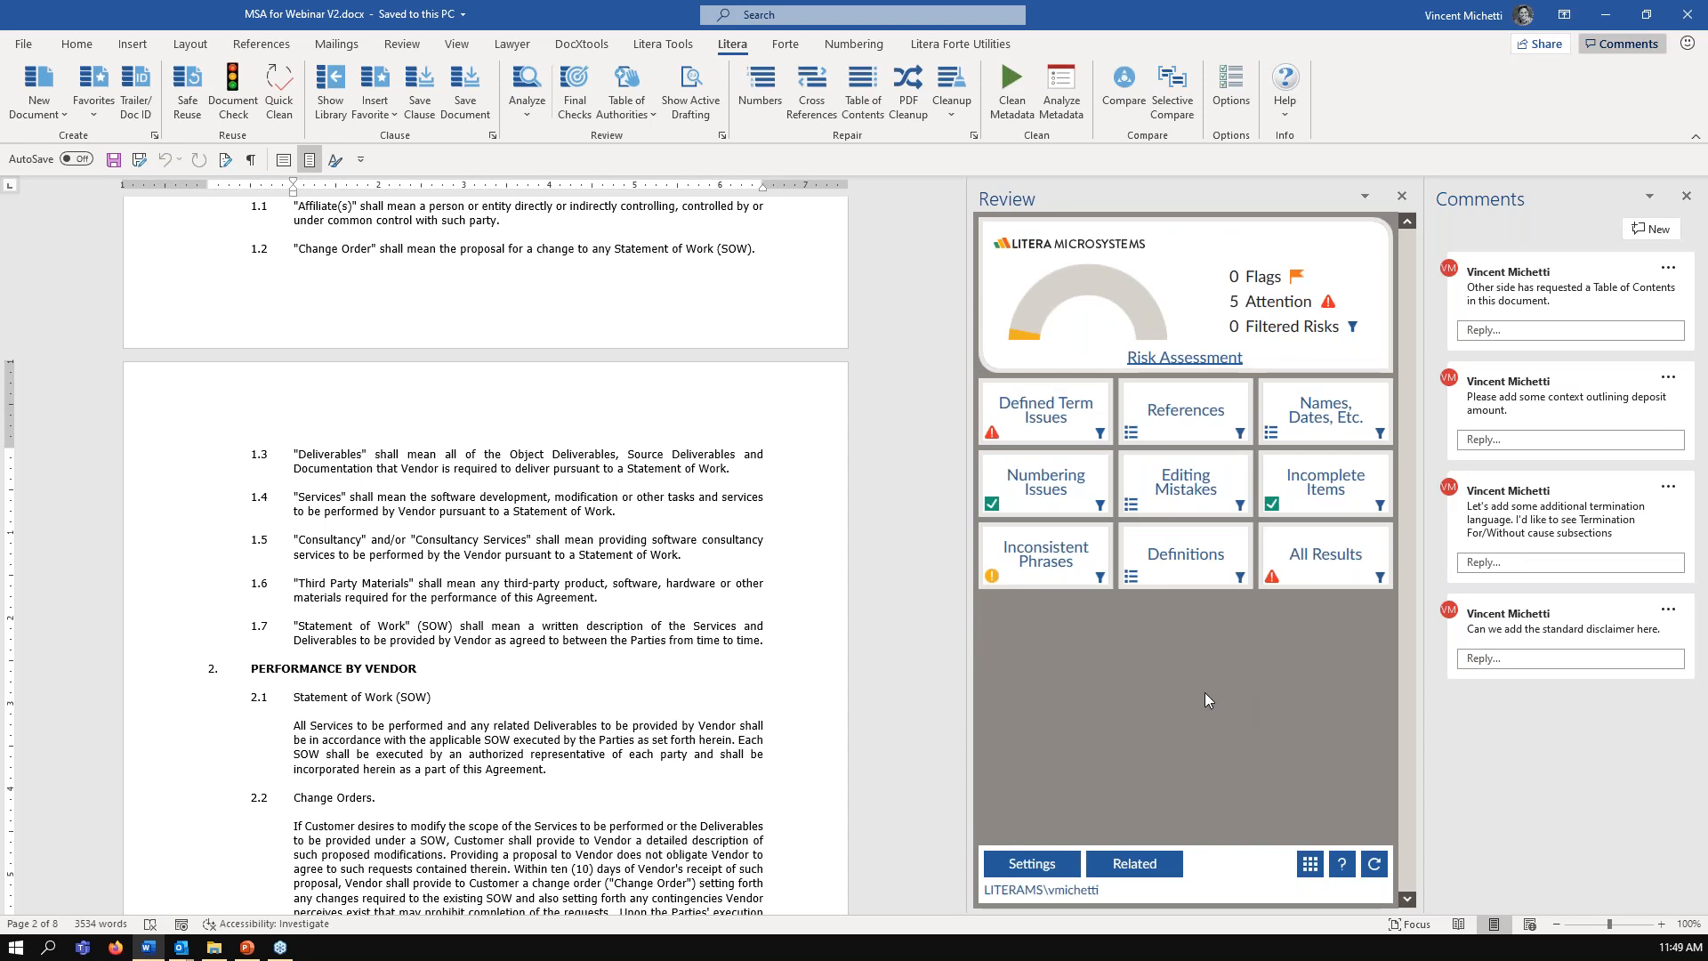
- Review the document's references and check the cross-reference to section 10.2 in the Disclaimer against its target
left_click(1157, 436)
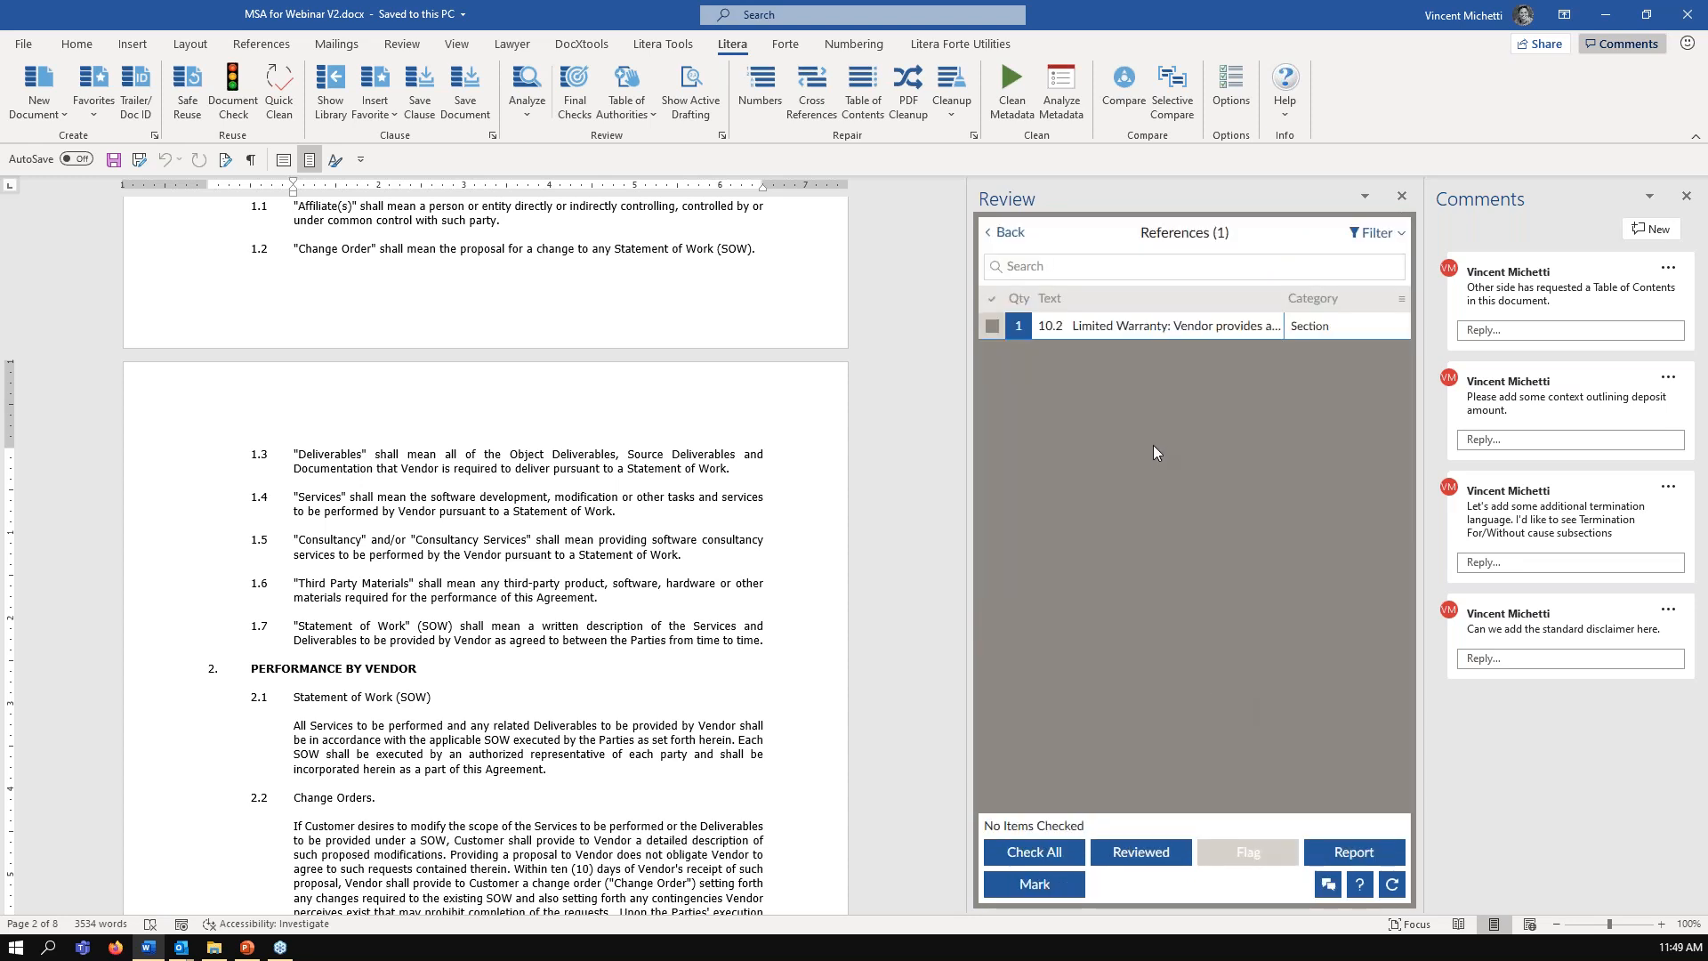
left_click(1130, 326)
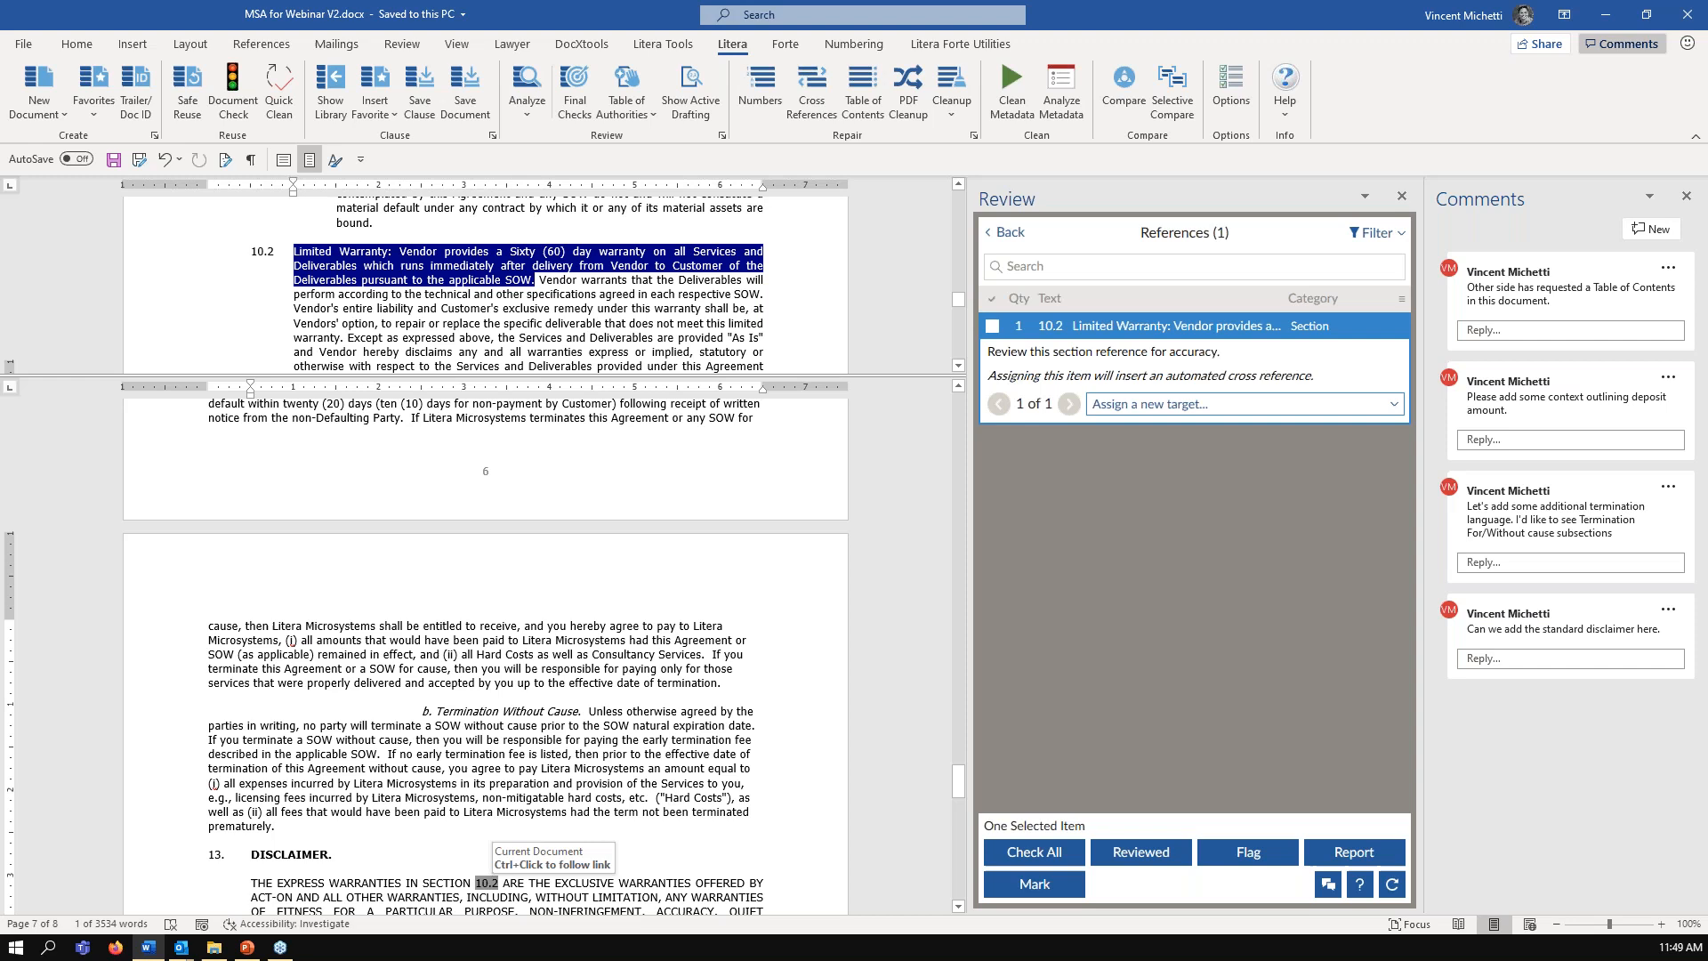
left_click(1012, 233)
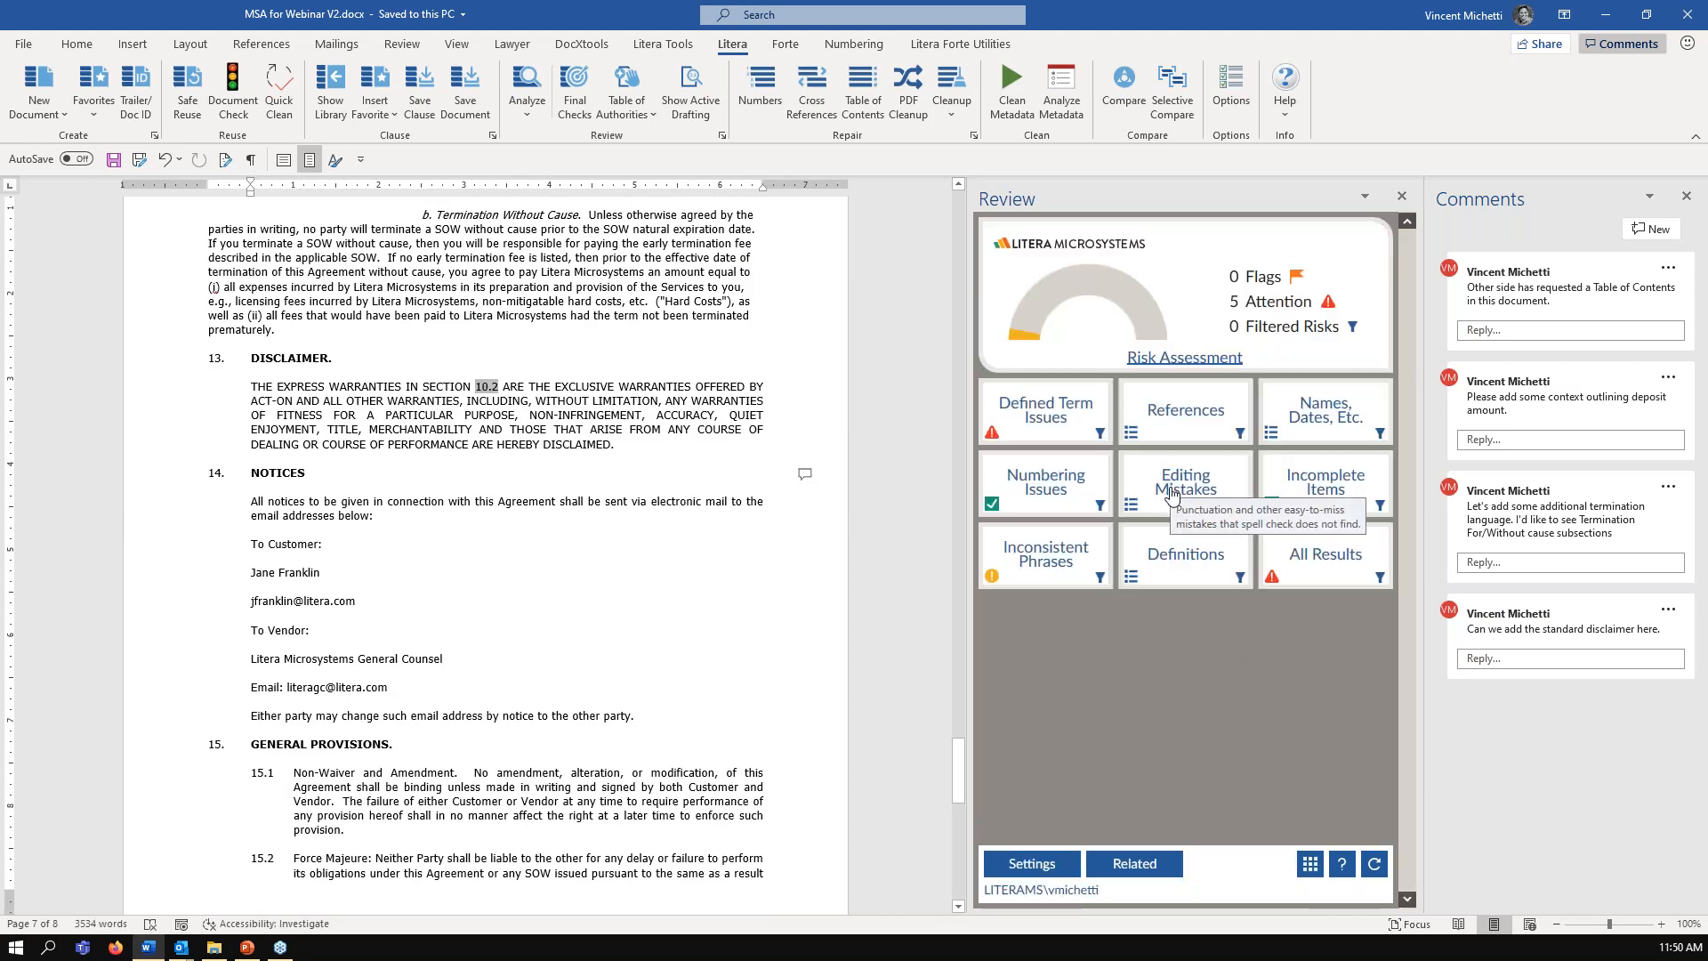
- Review the names and dates results, locate the first listed person's name in the agreement, and close the review
left_click(1321, 435)
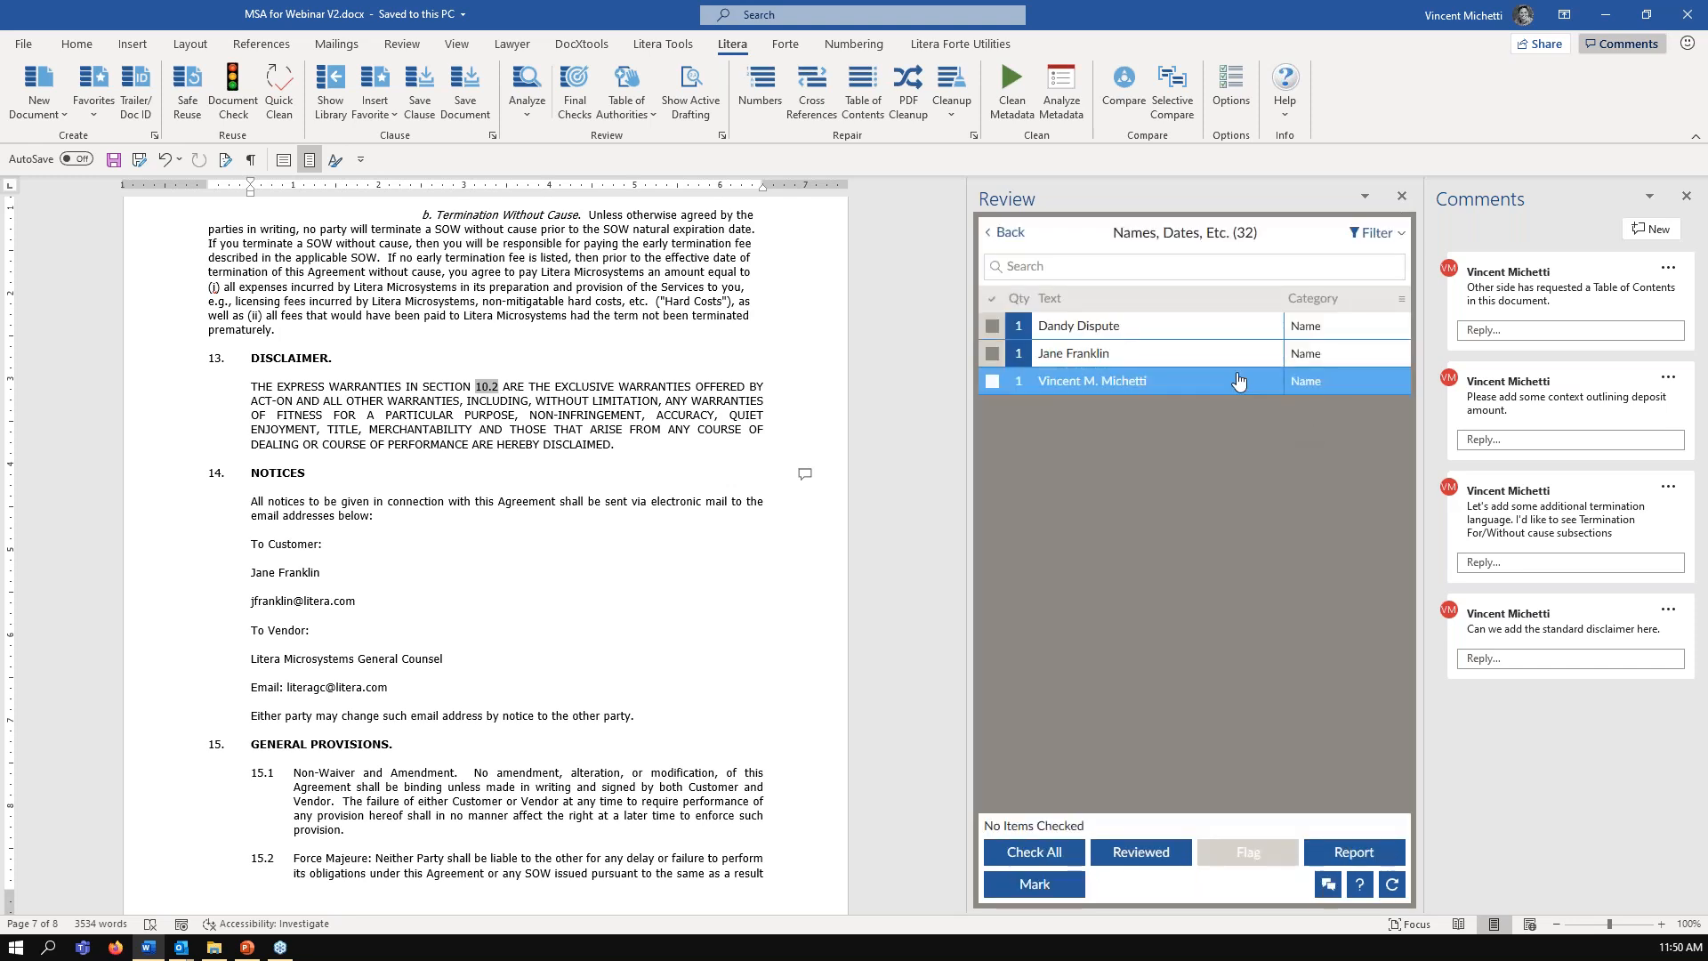
left_click(1219, 340)
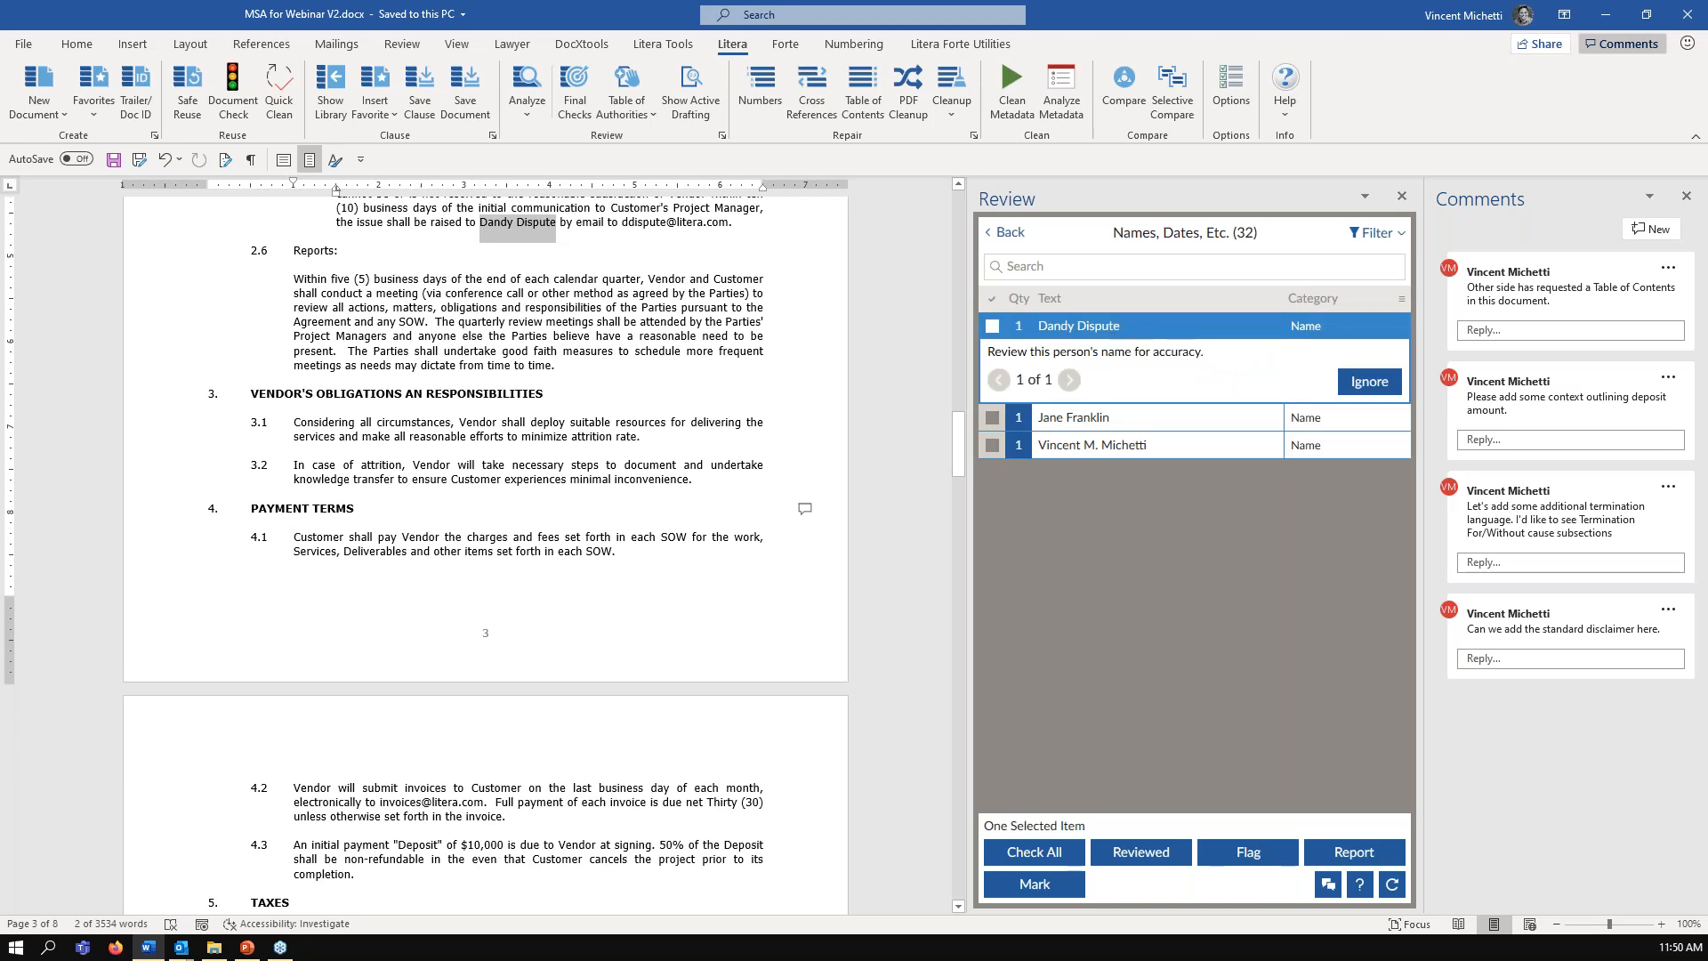
scroll(800, 348, "up", 1)
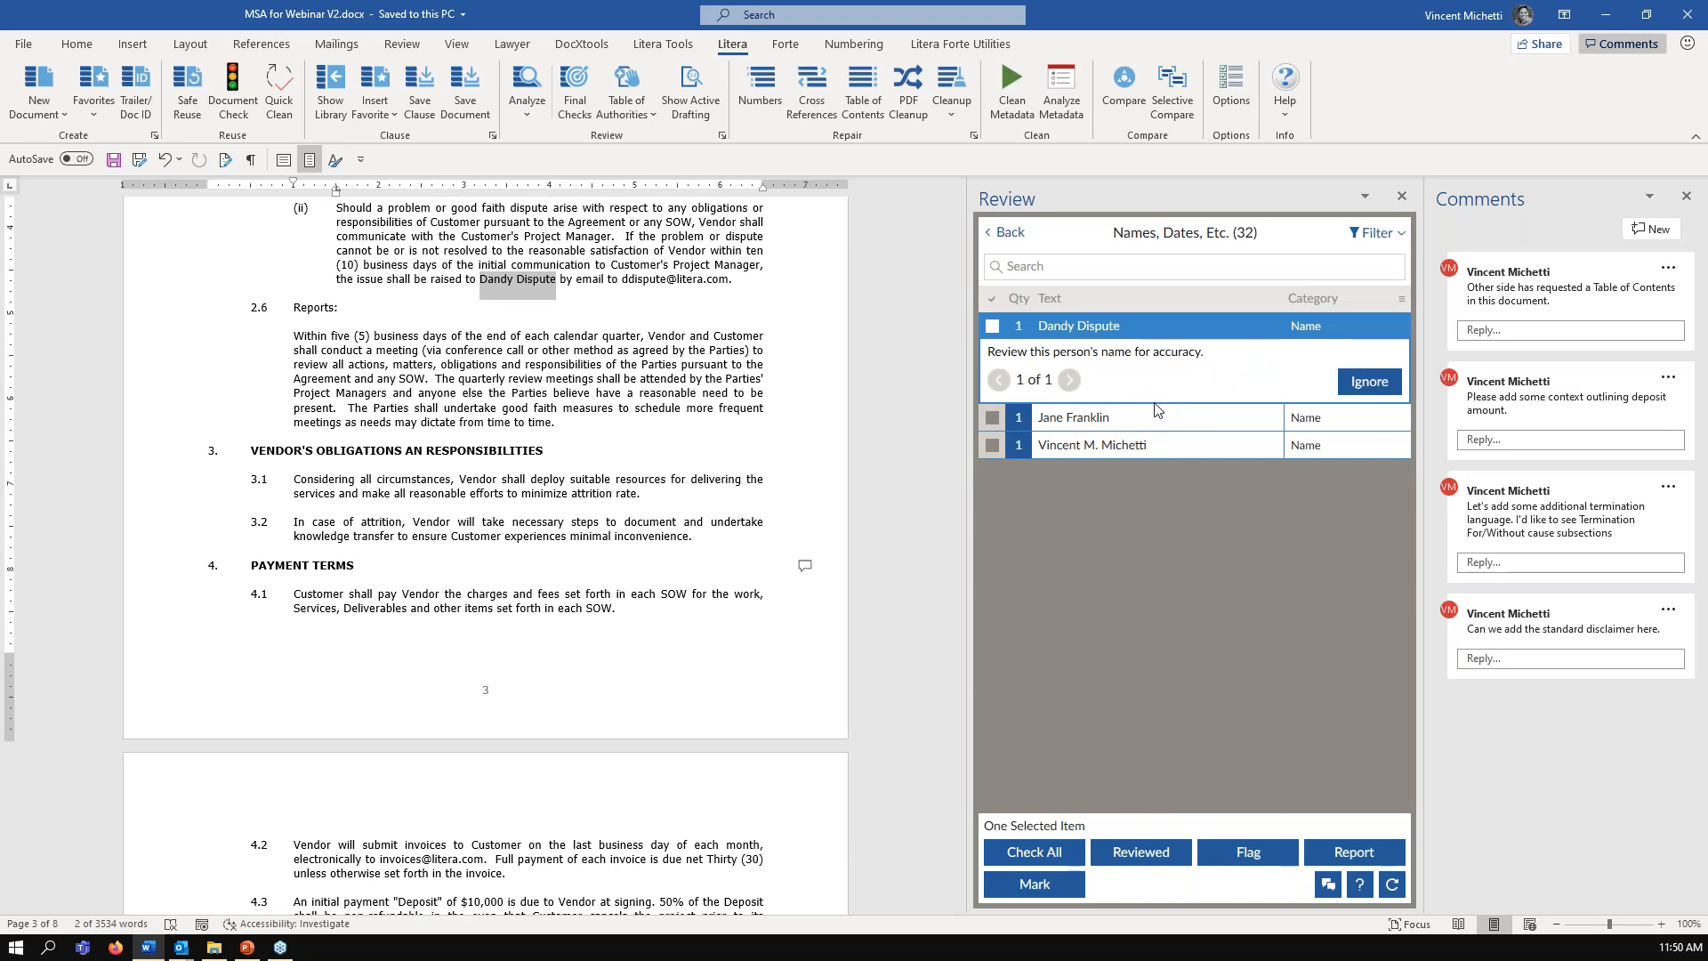
left_click(1010, 234)
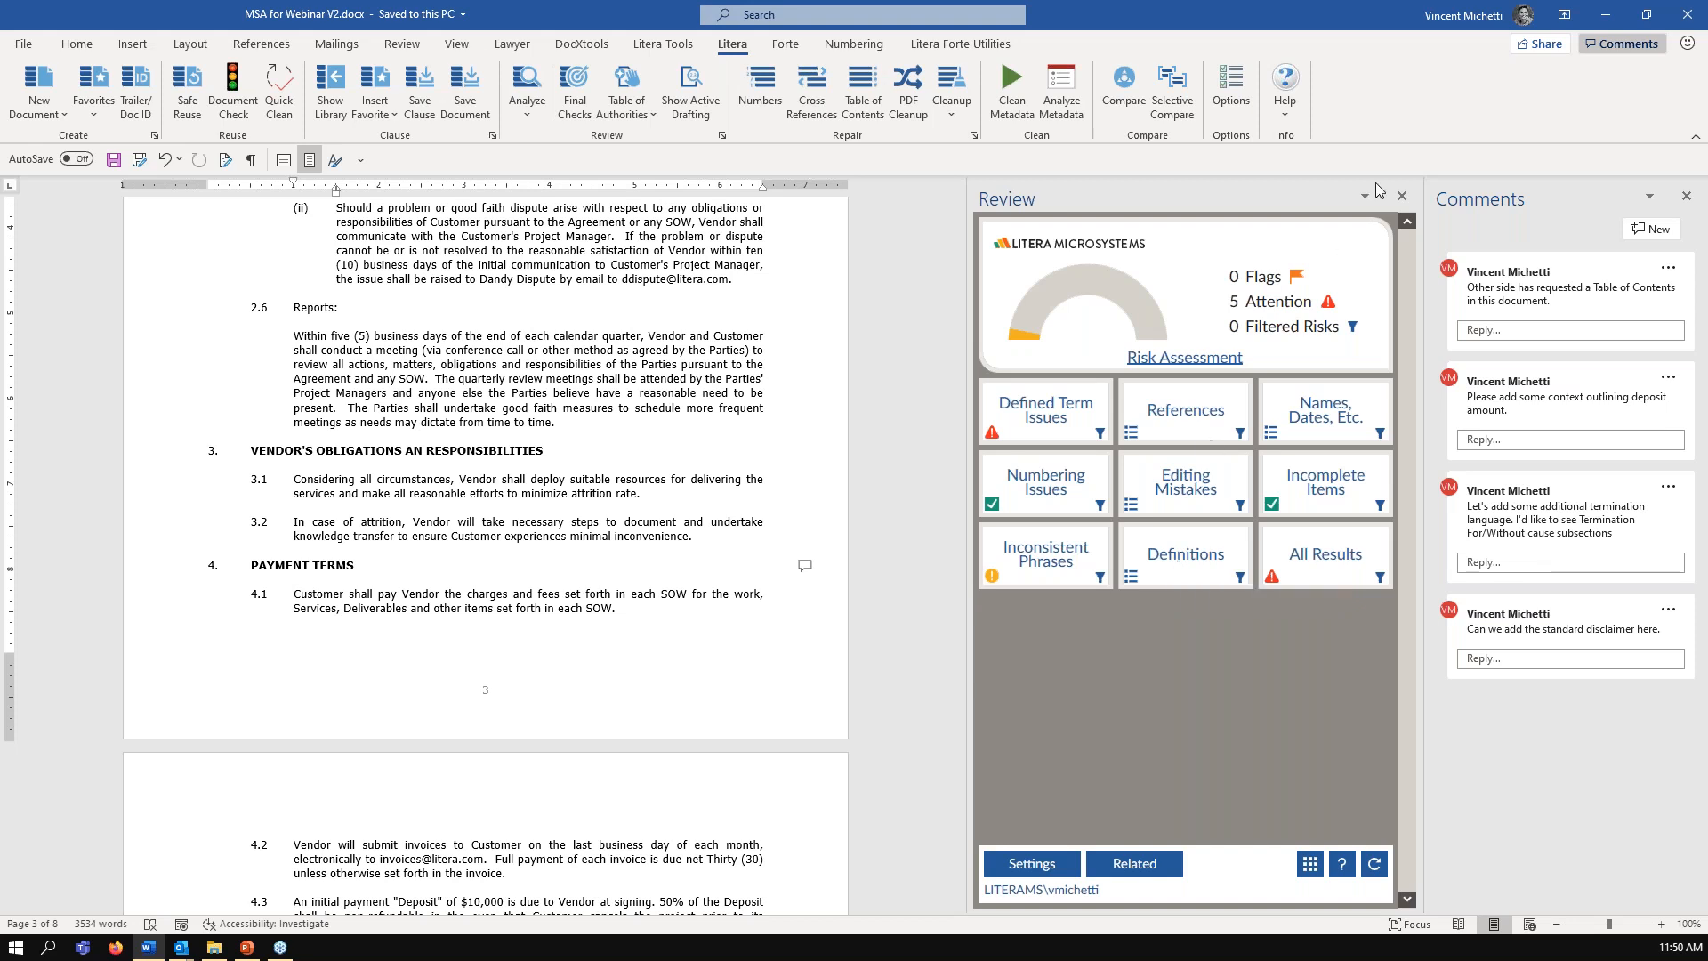
left_click(1402, 196)
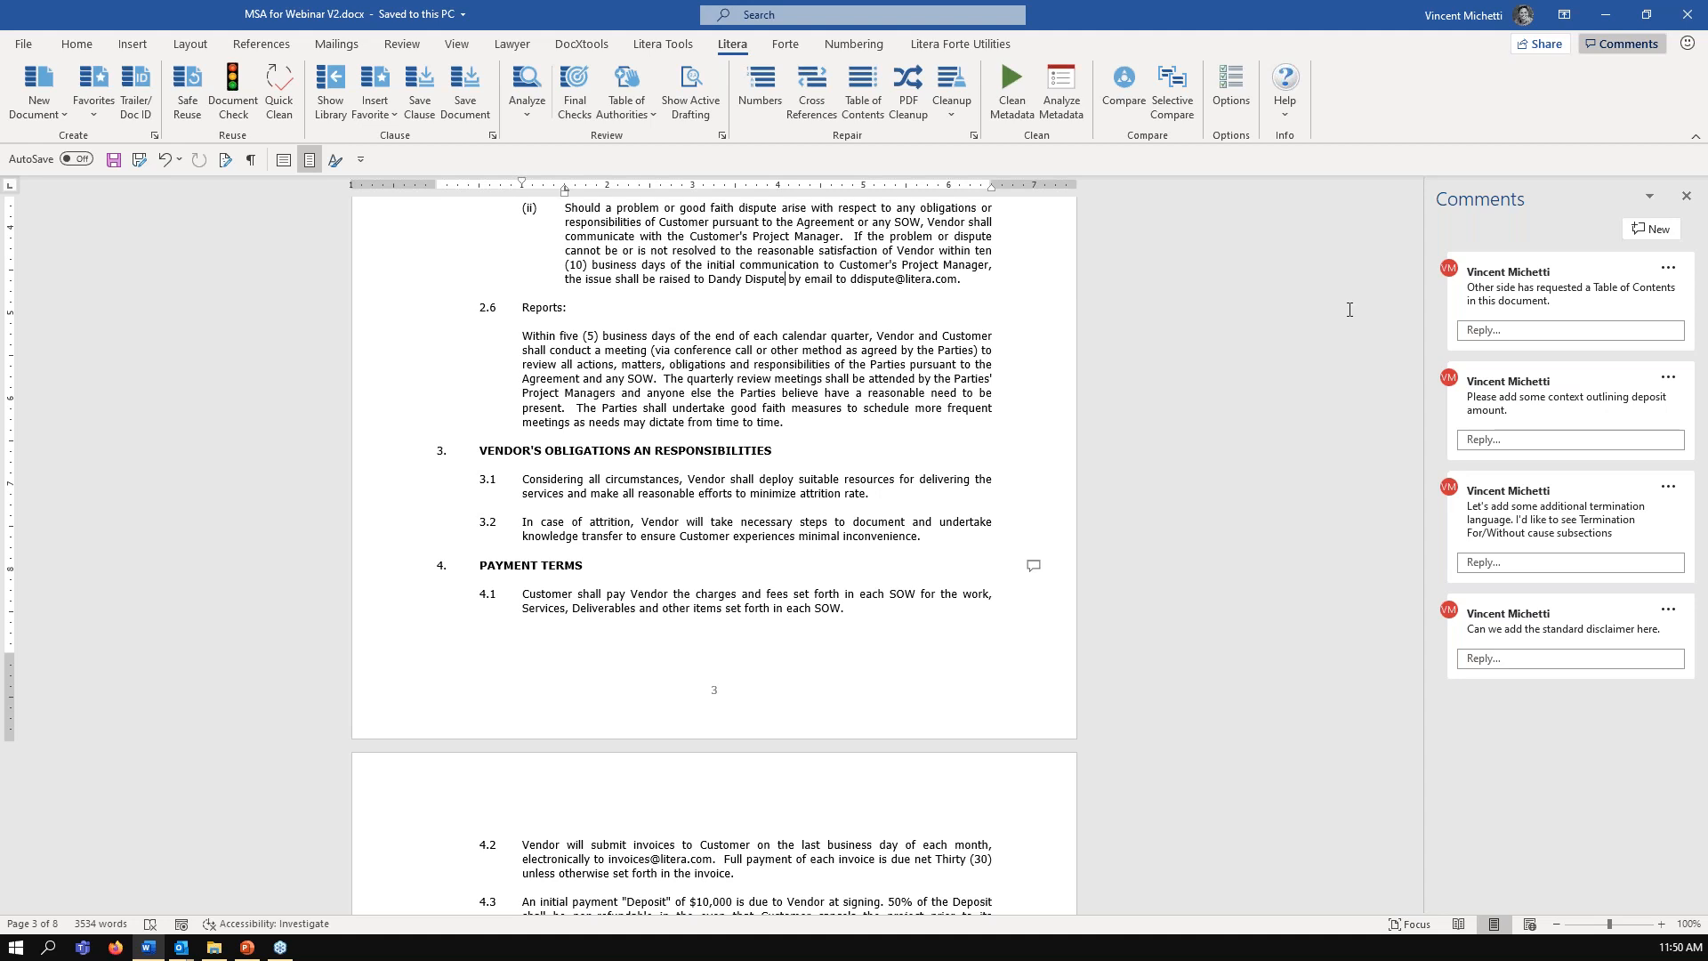
- Select all of section 2.5, Problem Management/Escalation, including subparagraphs (i) and (ii), and clear the selection
mouse_move(1409, 457)
left_mouse_down()
mouse_move(1404, 402)
mouse_move(1412, 435)
left_mouse_up()
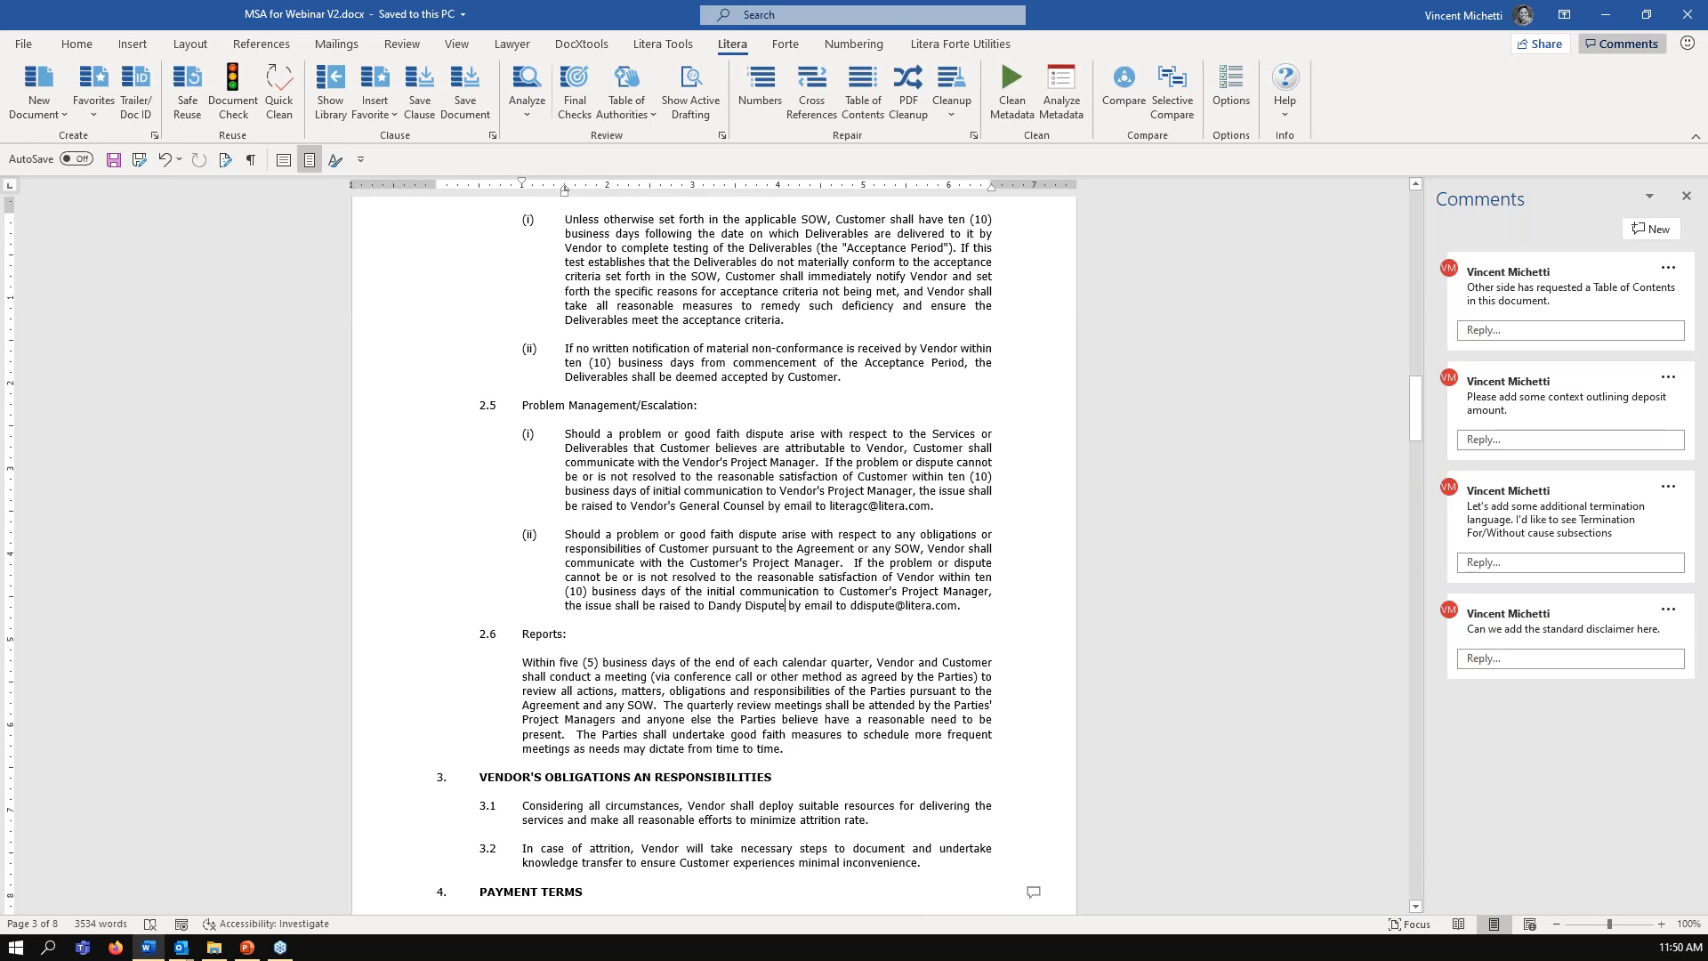
scroll(712, 552, "up", 5)
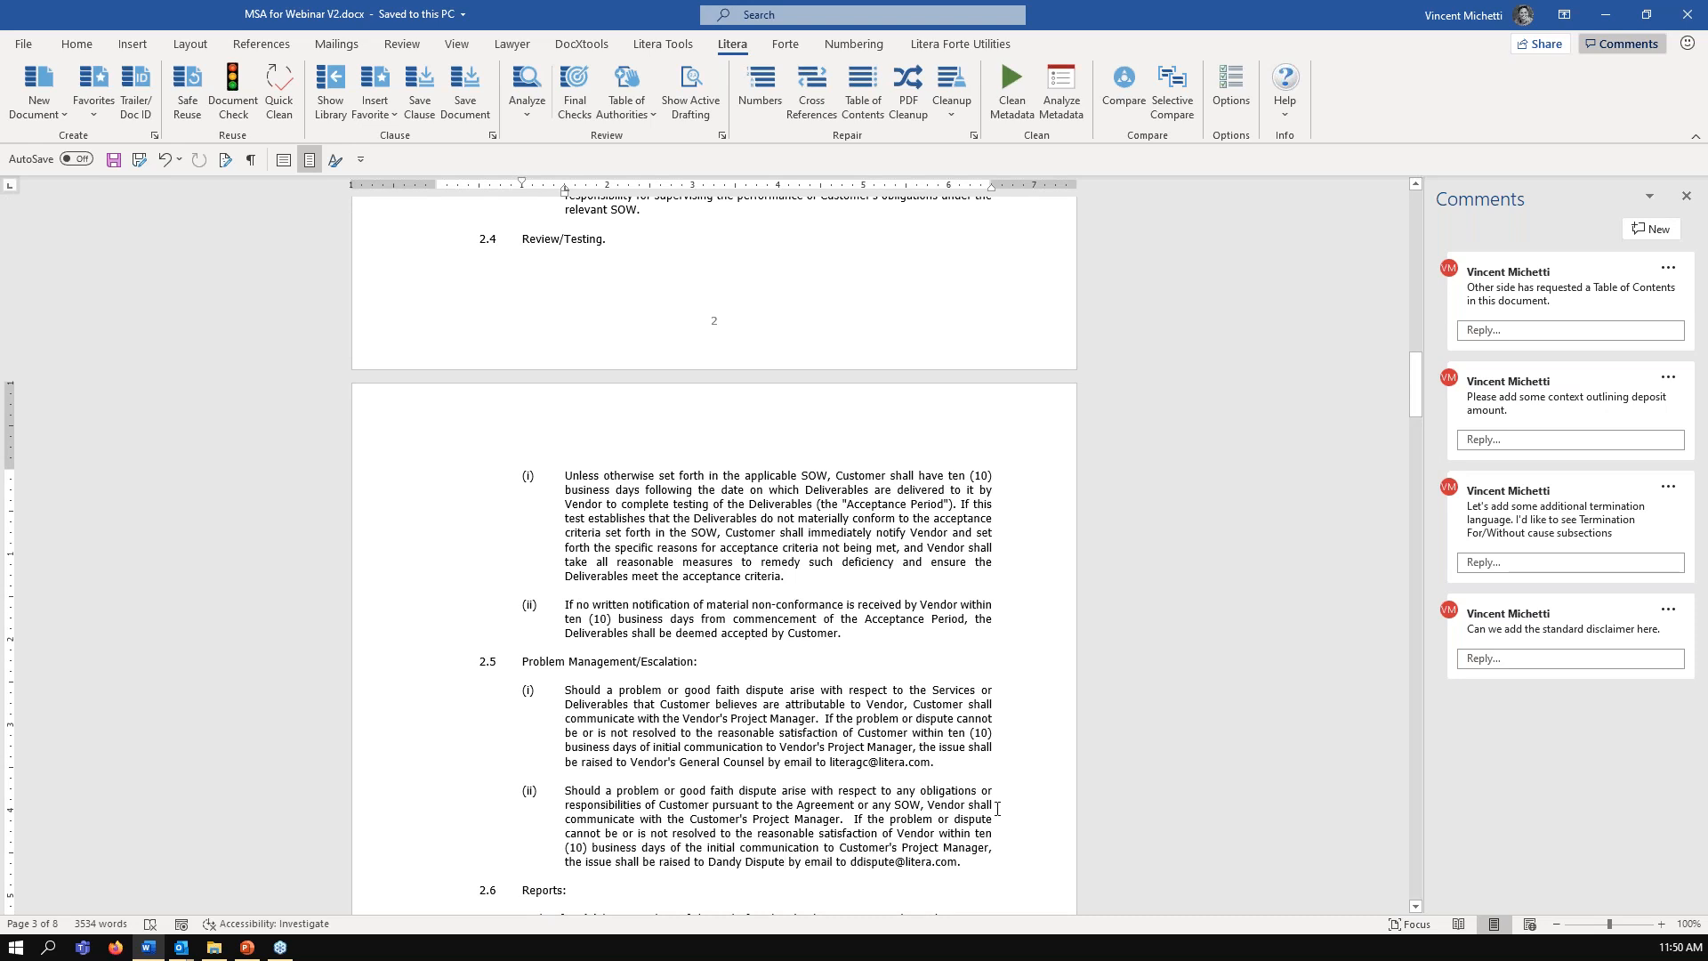
left_click_drag(977, 860, 525, 662)
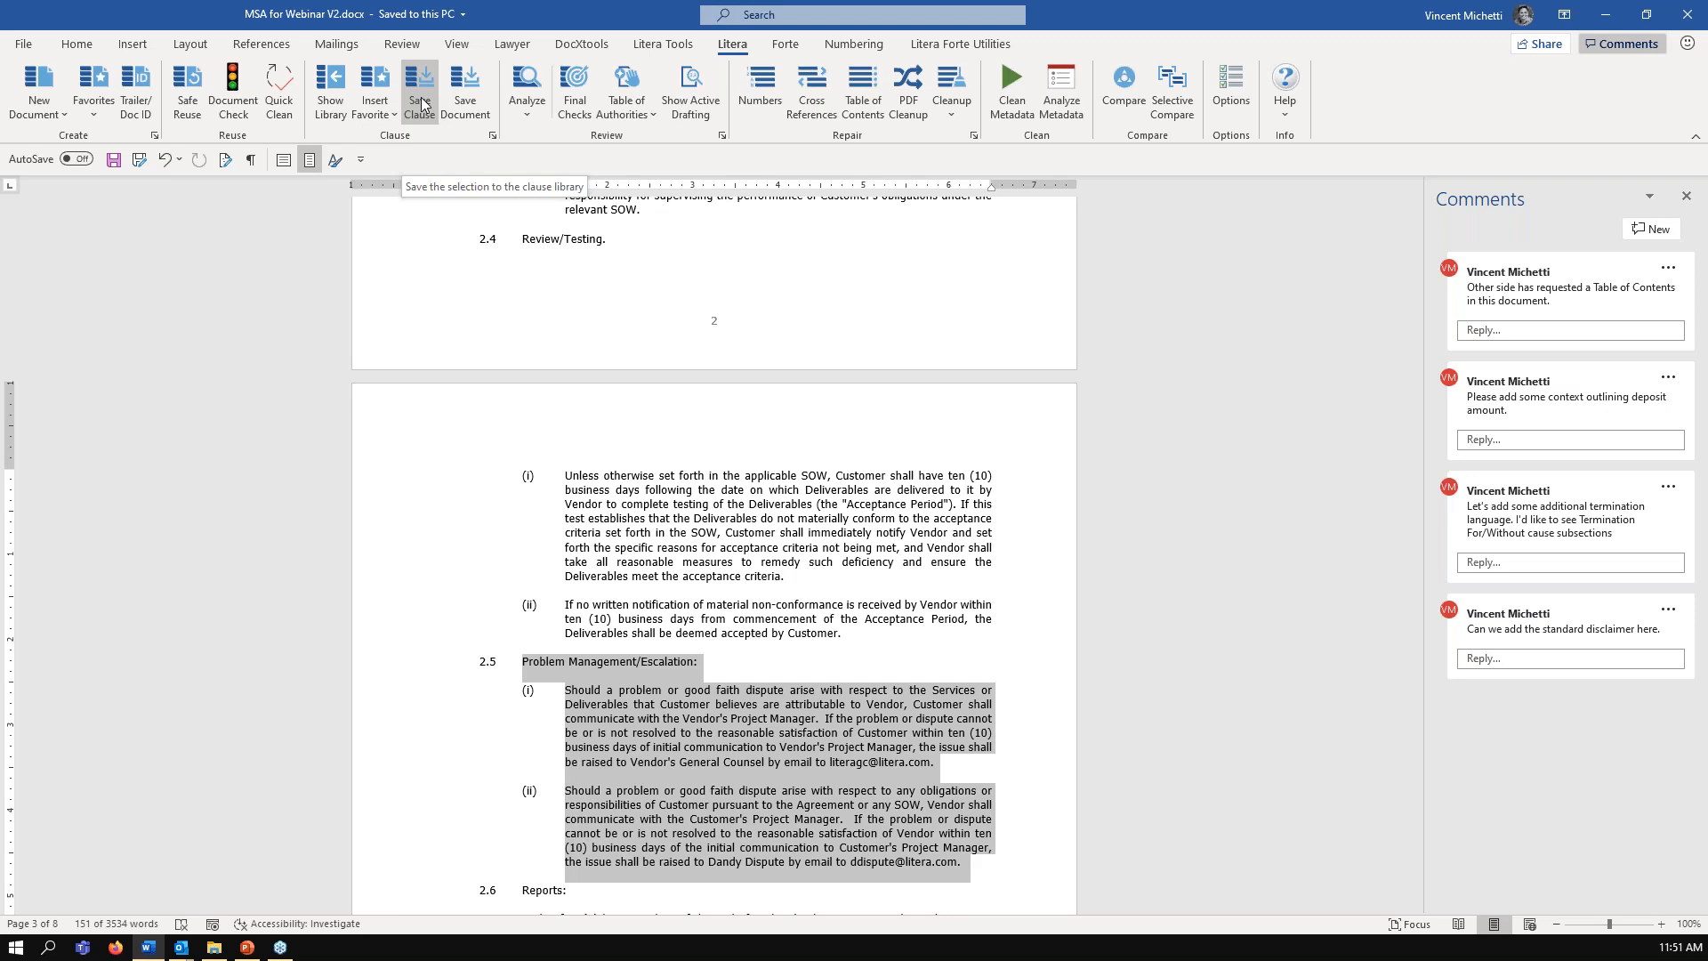
left_click(1178, 275)
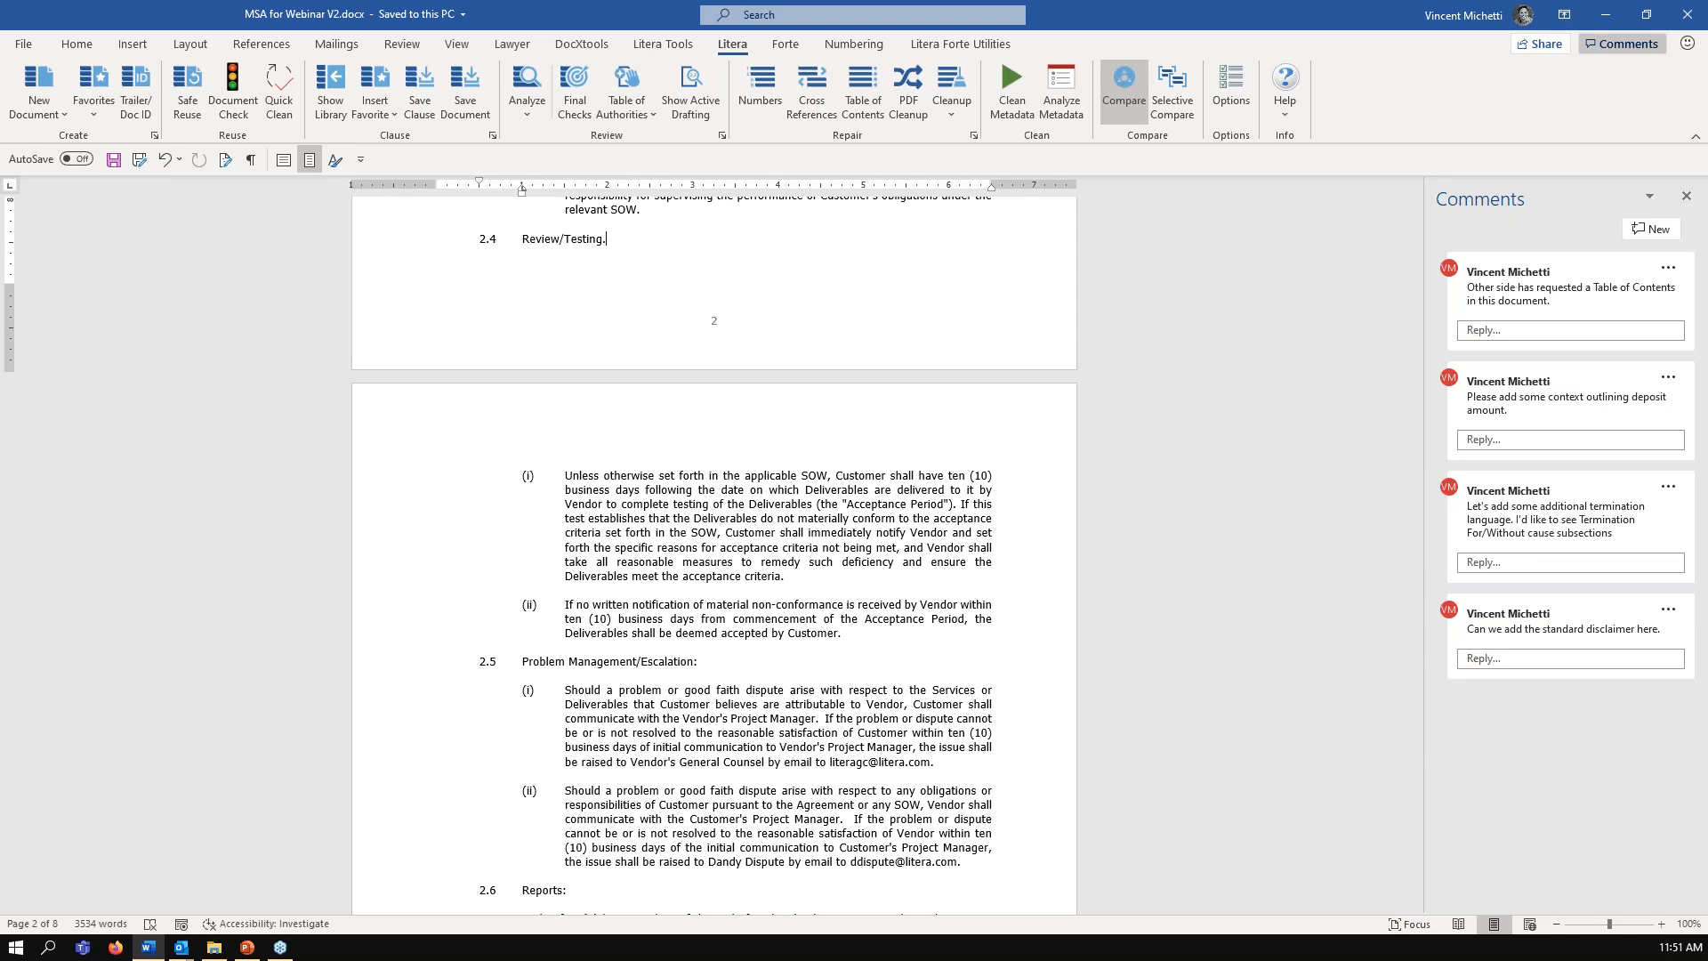
- Compare MSA for Webinar V1.docx as the original against MSA for Webinar V2.docx in Workshare Compare, using the Standard rendering set
left_click(1124, 84)
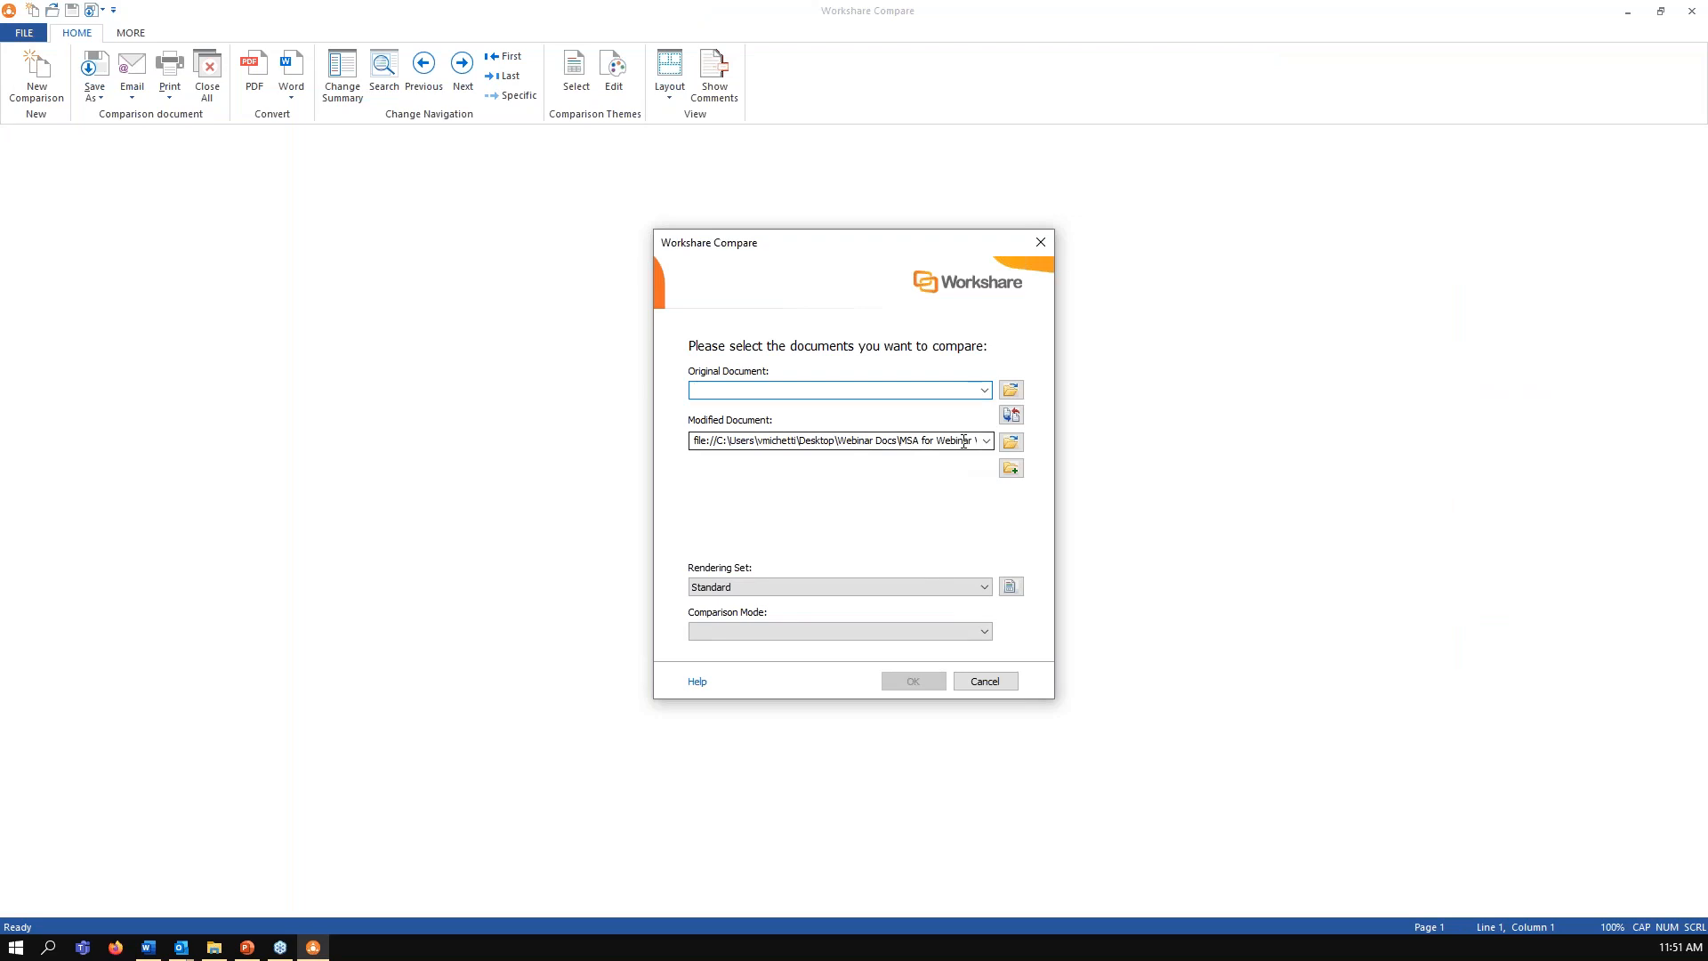
left_click(1012, 392)
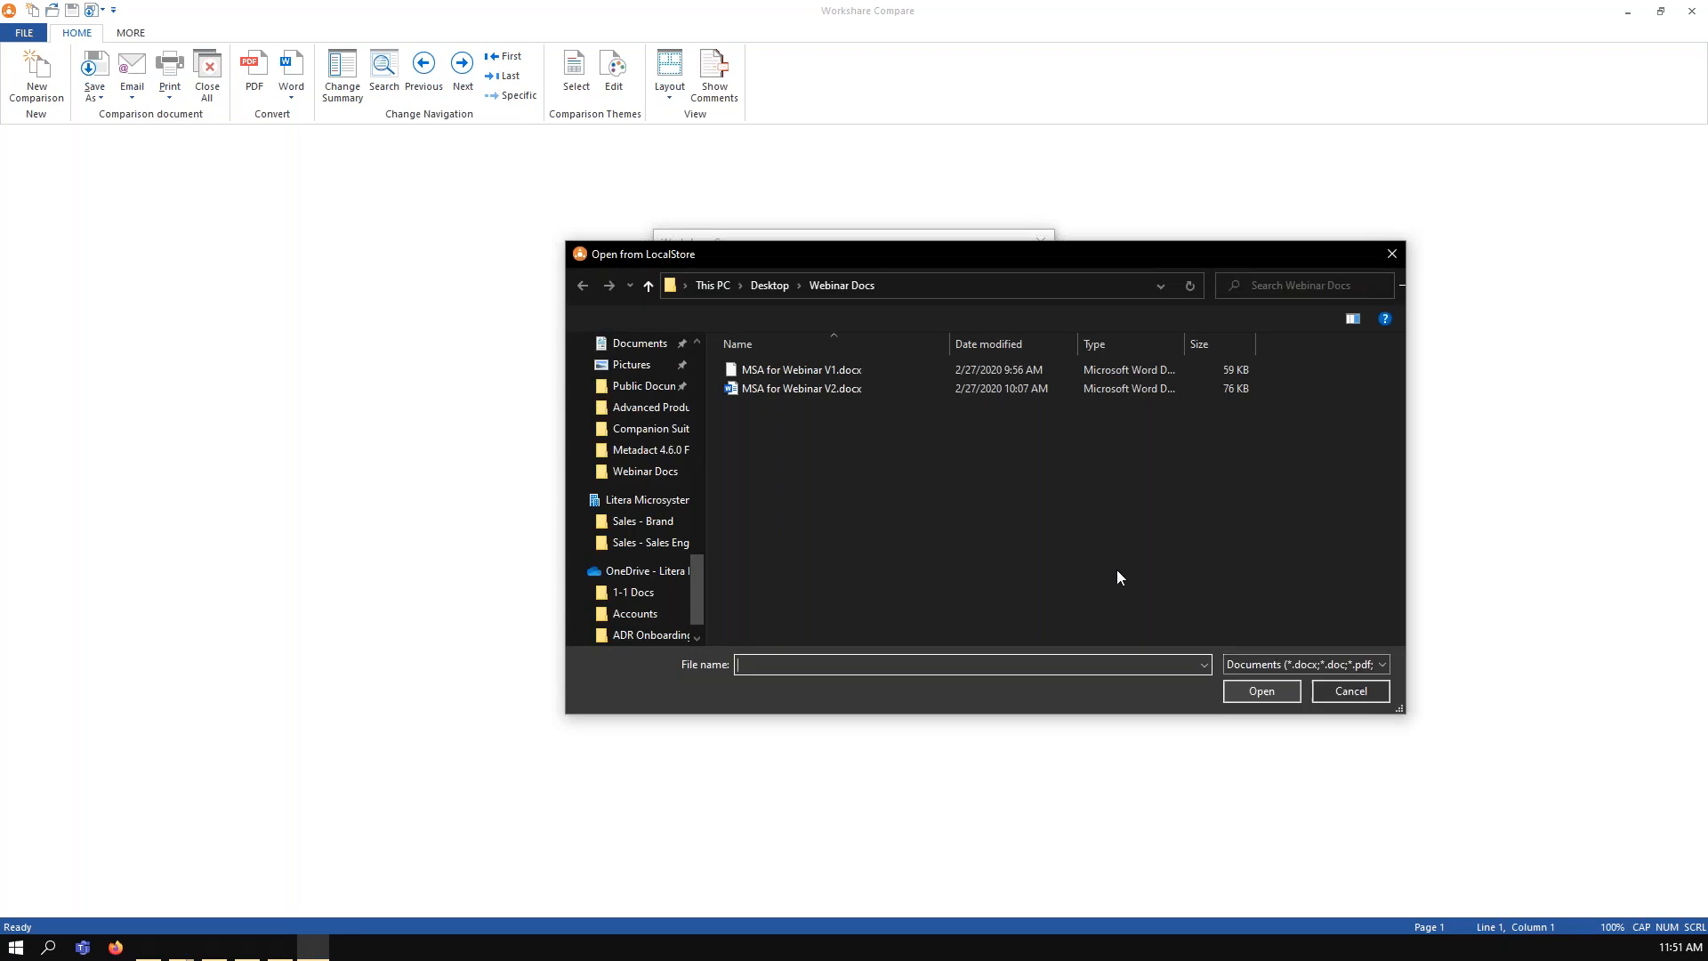
double_click(912, 367)
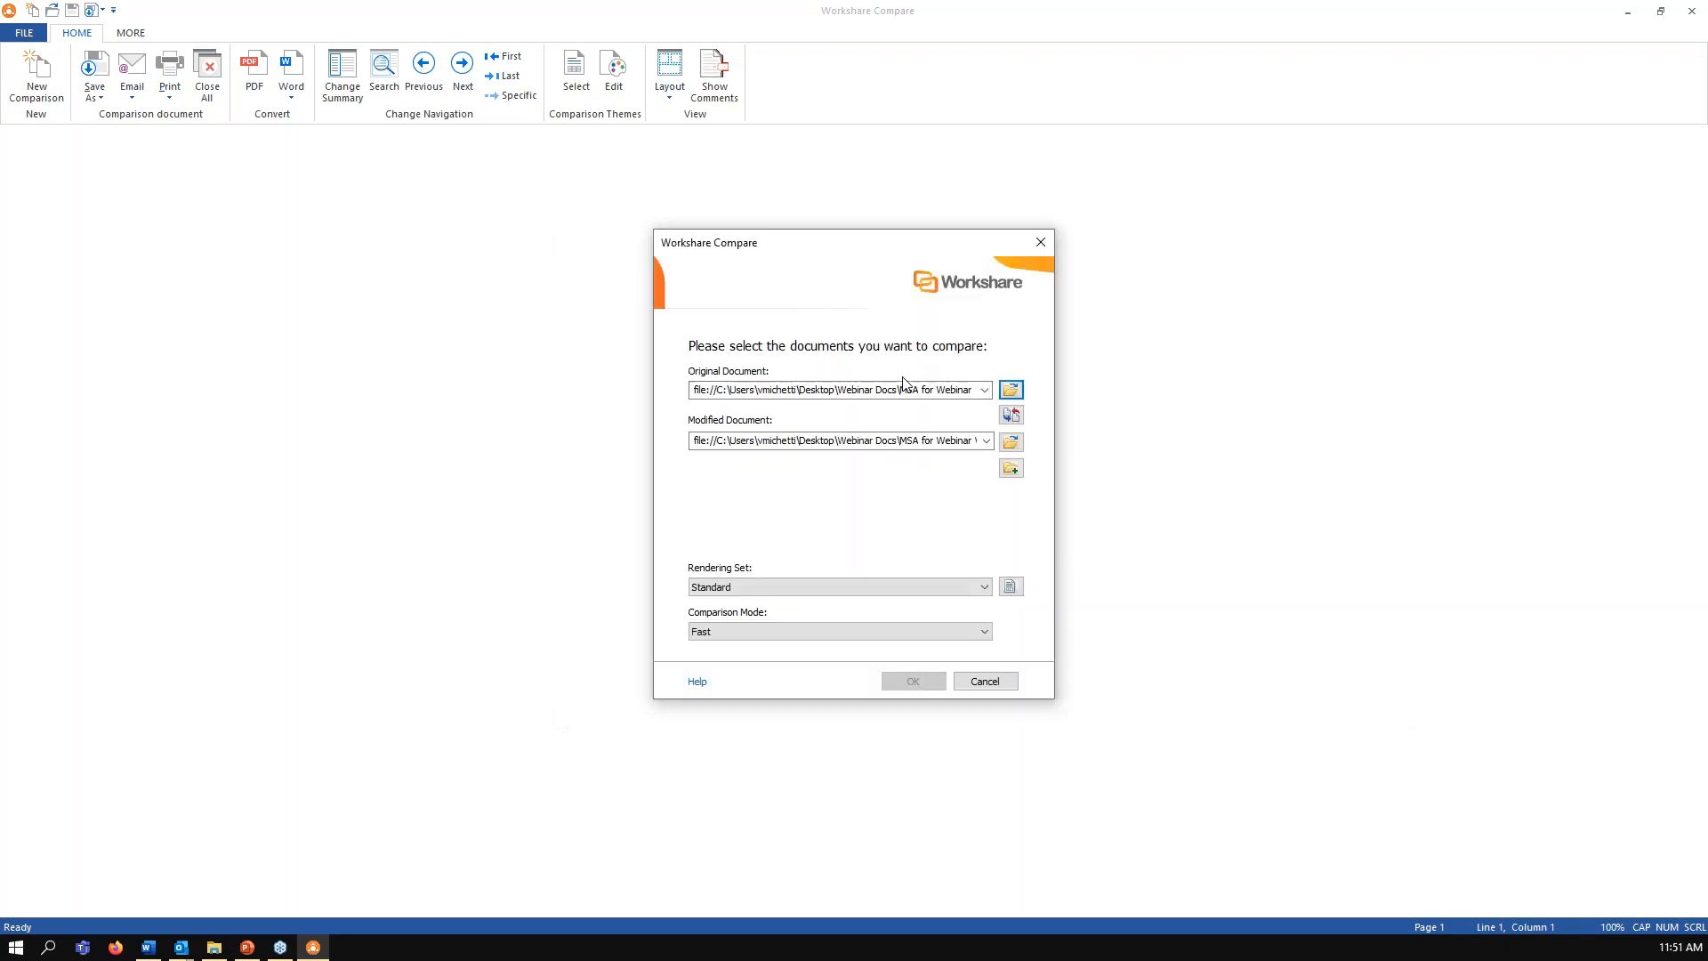
left_click(914, 681)
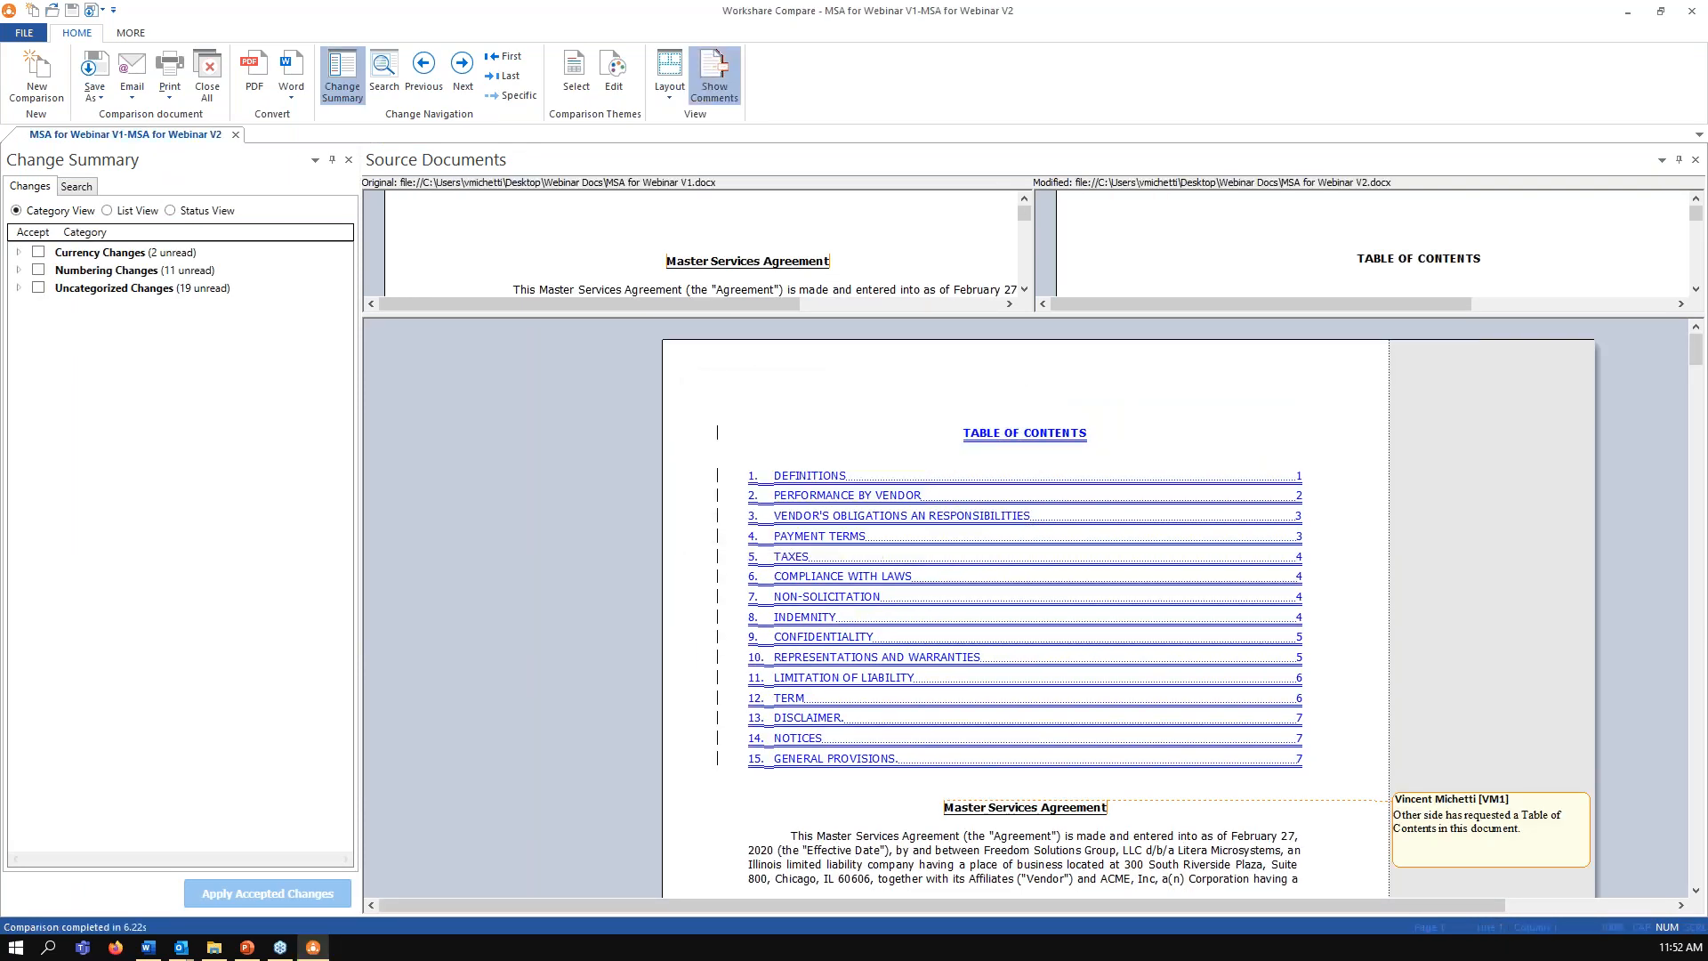
scroll(946, 549, "down", 3)
scroll(946, 549, "up", 3)
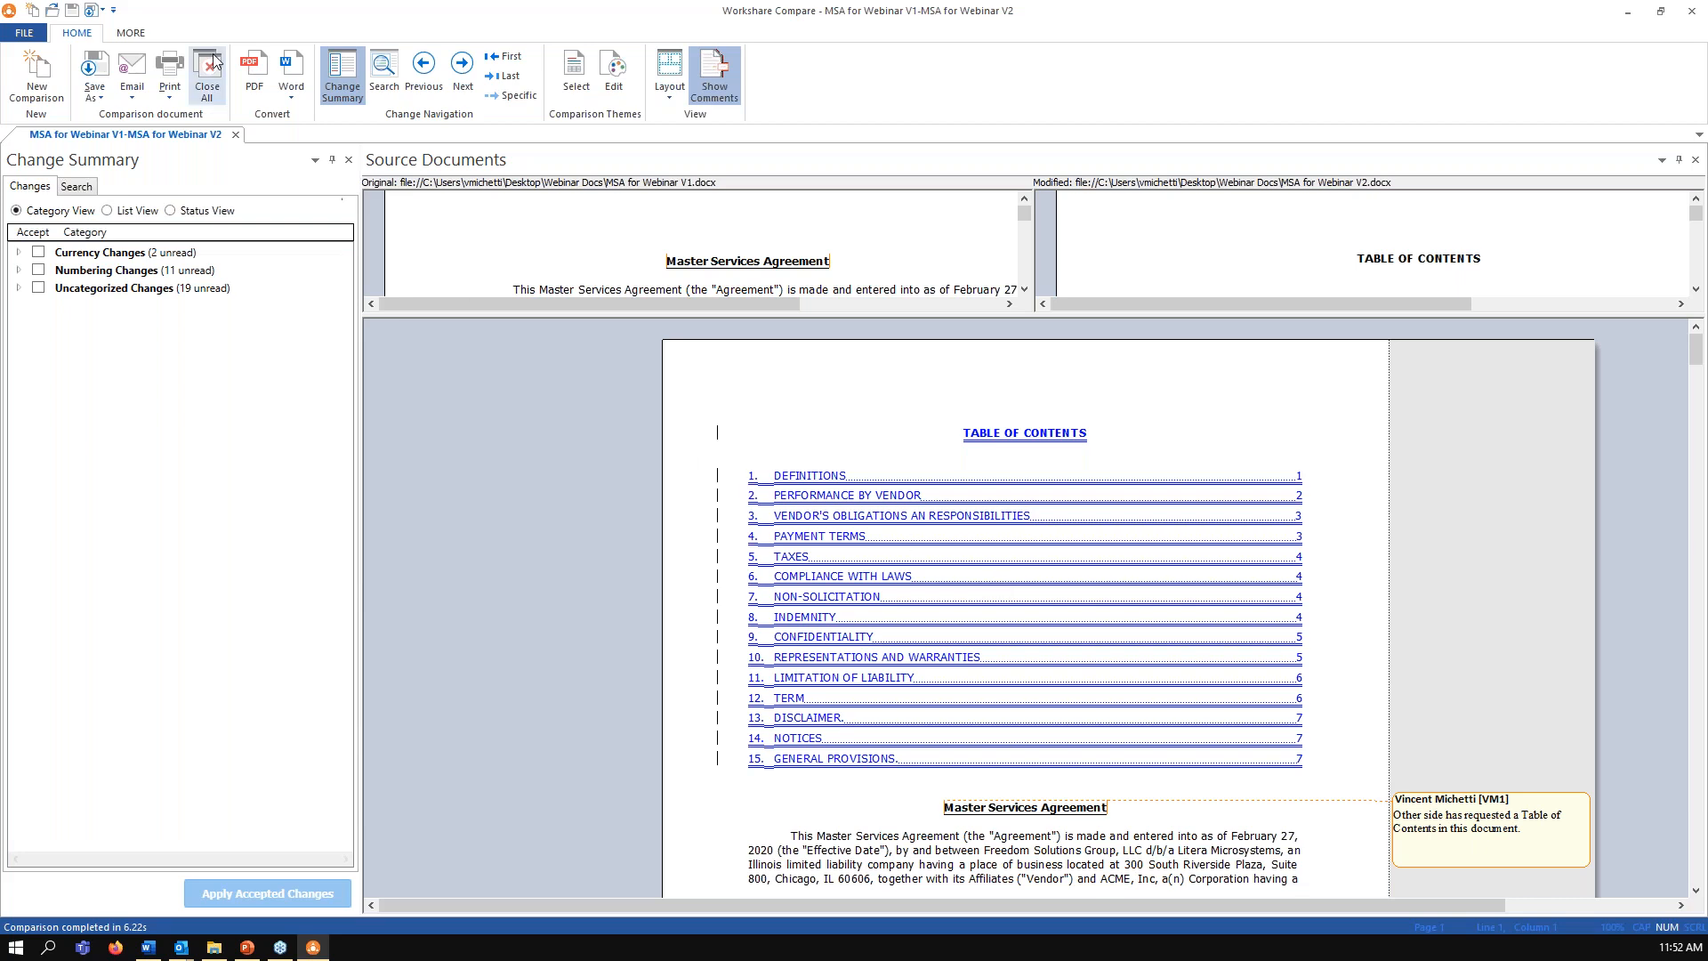
- Create an email attaching the modified Word document and the PDF redline, and enter the recipient's e-mail address
left_click(129, 62)
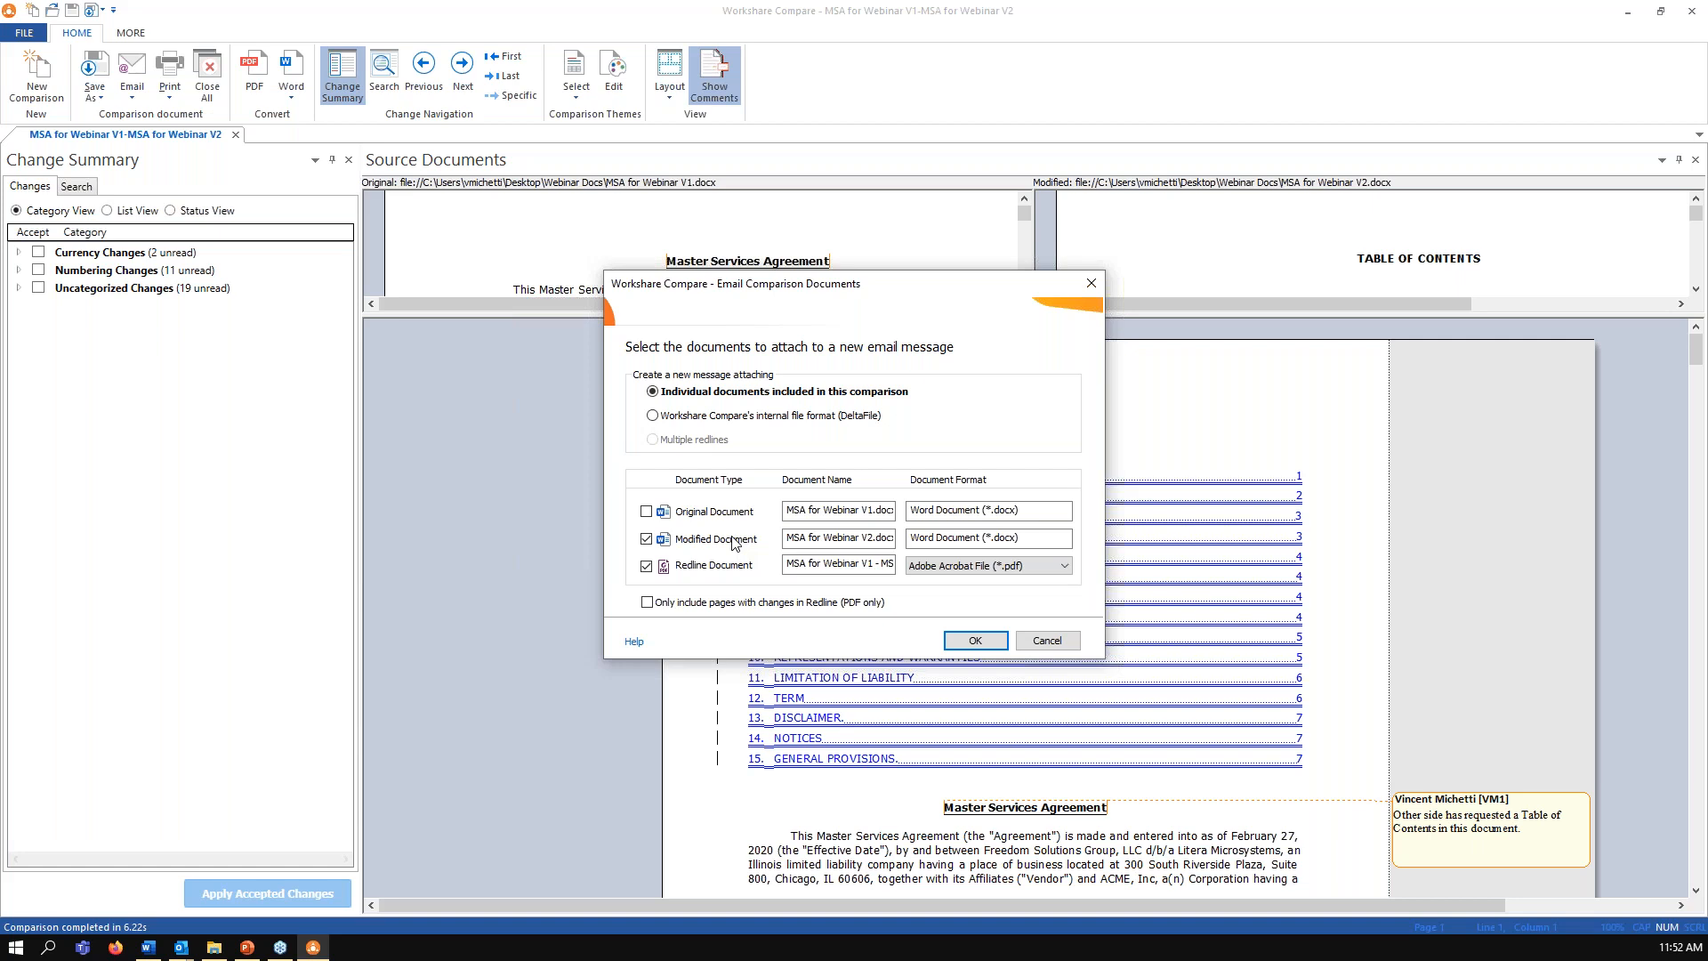
left_click(964, 639)
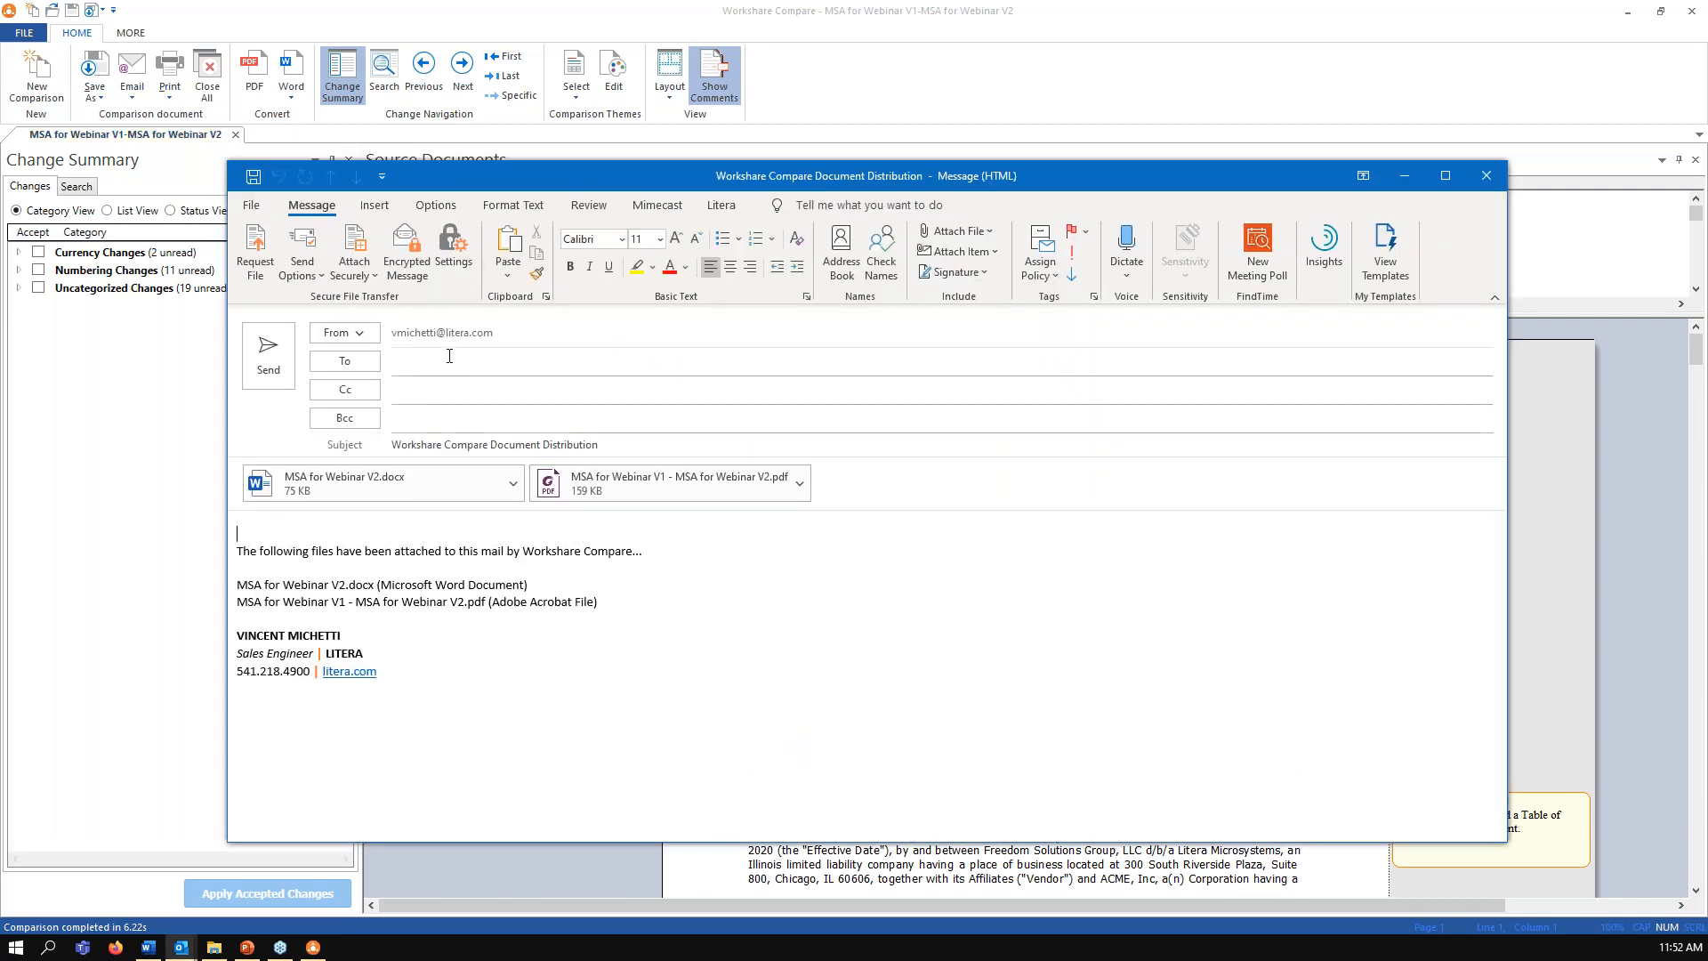
left_click(449, 361)
type("vmi")
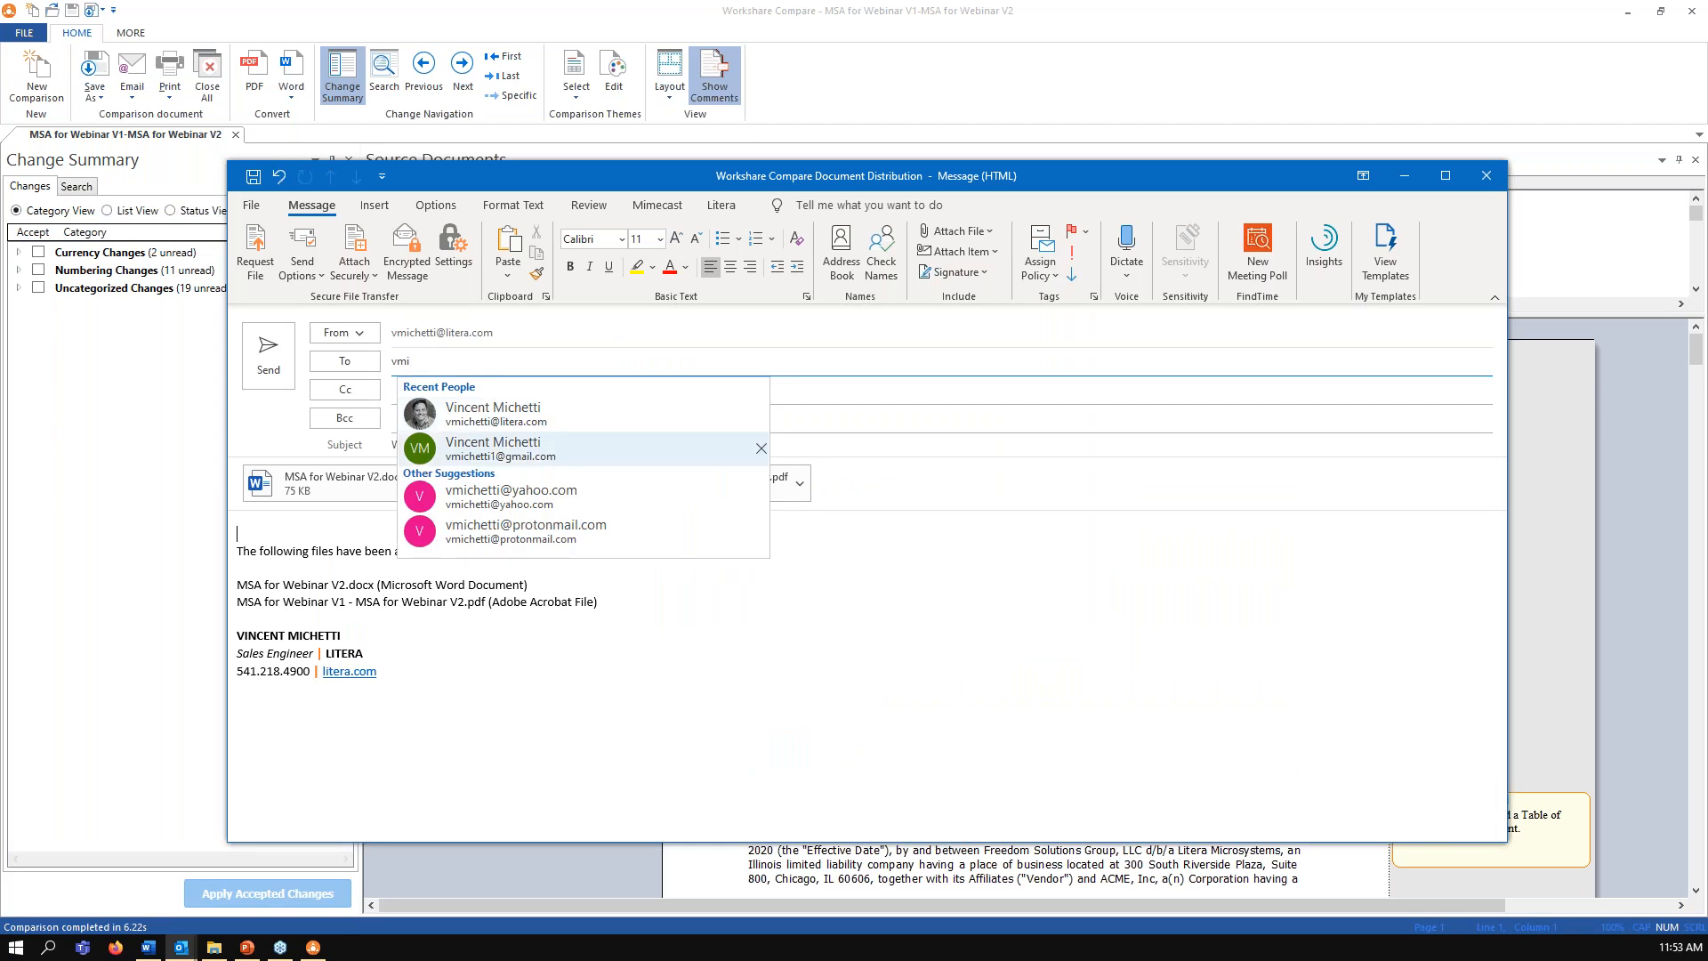
key("Return")
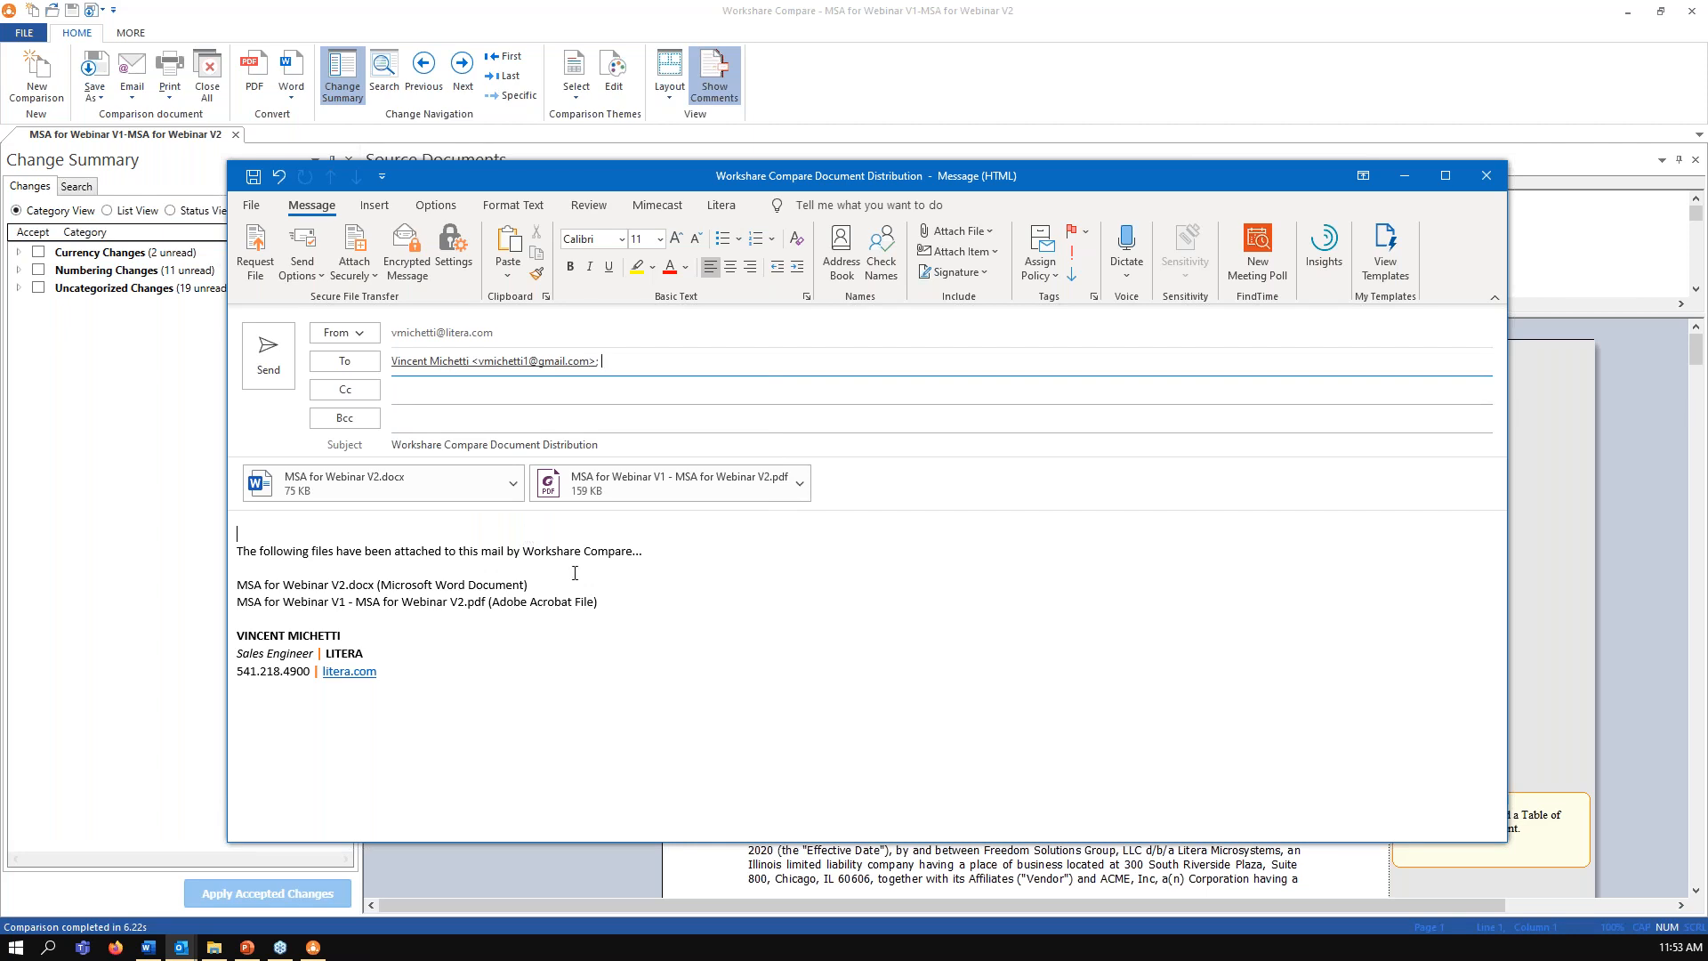
- Add the line "This is the new document - fdfdsafdsa" at the start of the email body
key("Tab")
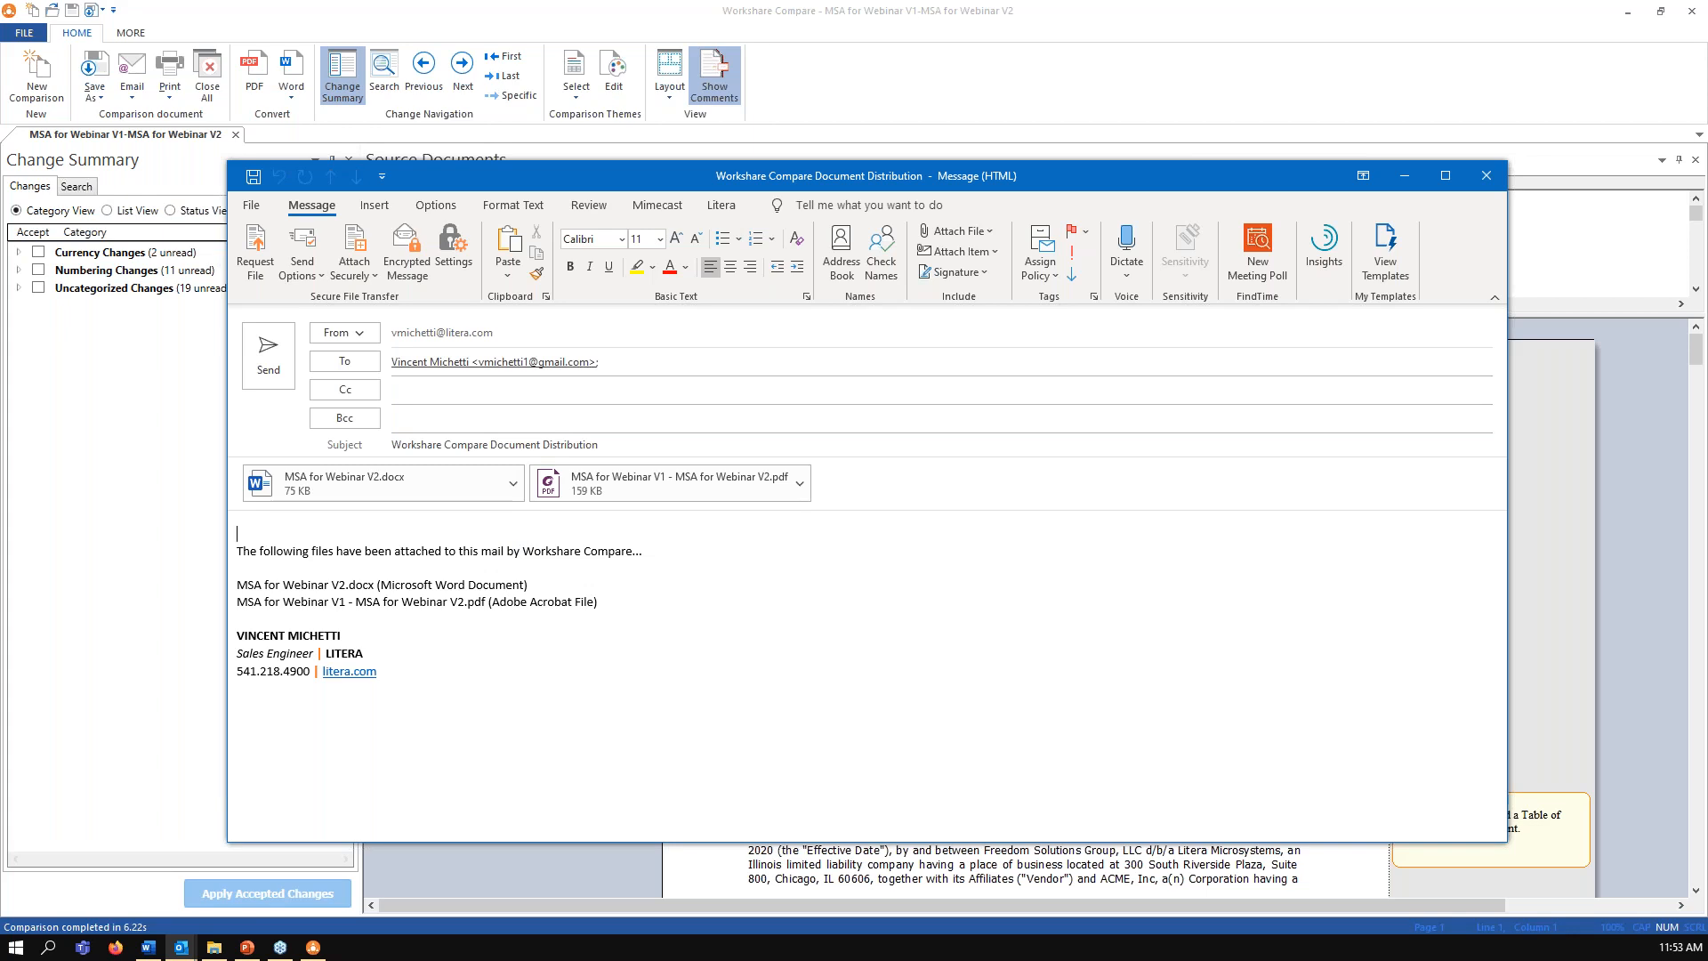
type("This is the new document ")
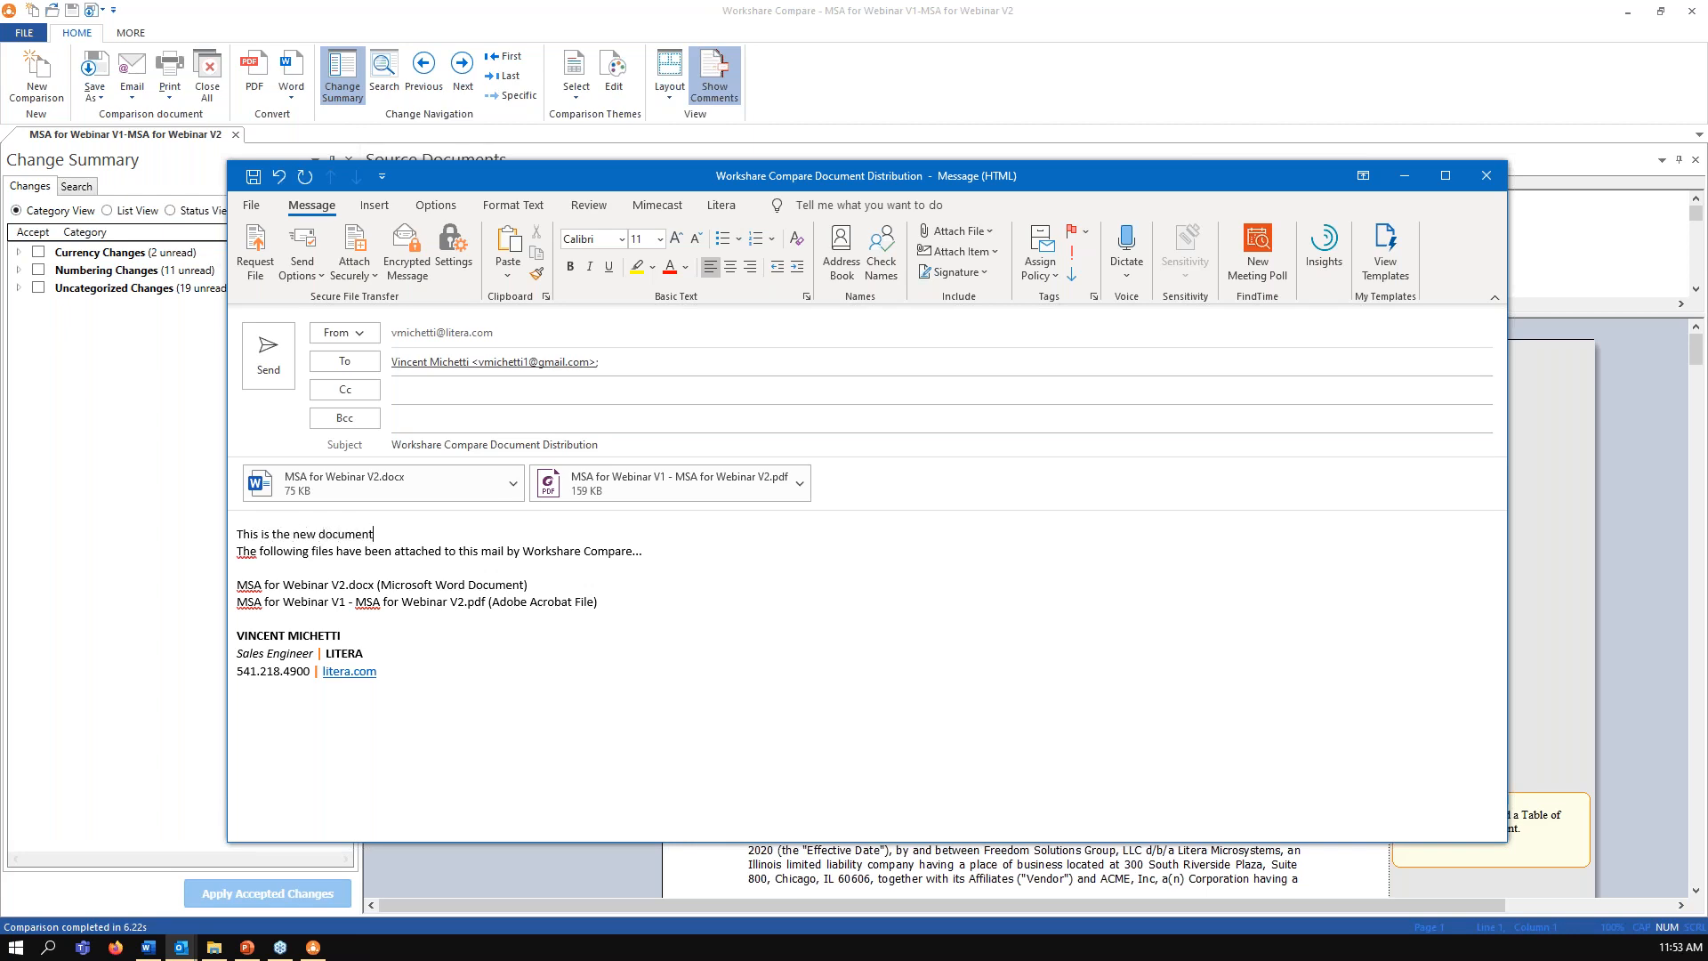
type(" - fdfdsafdsa")
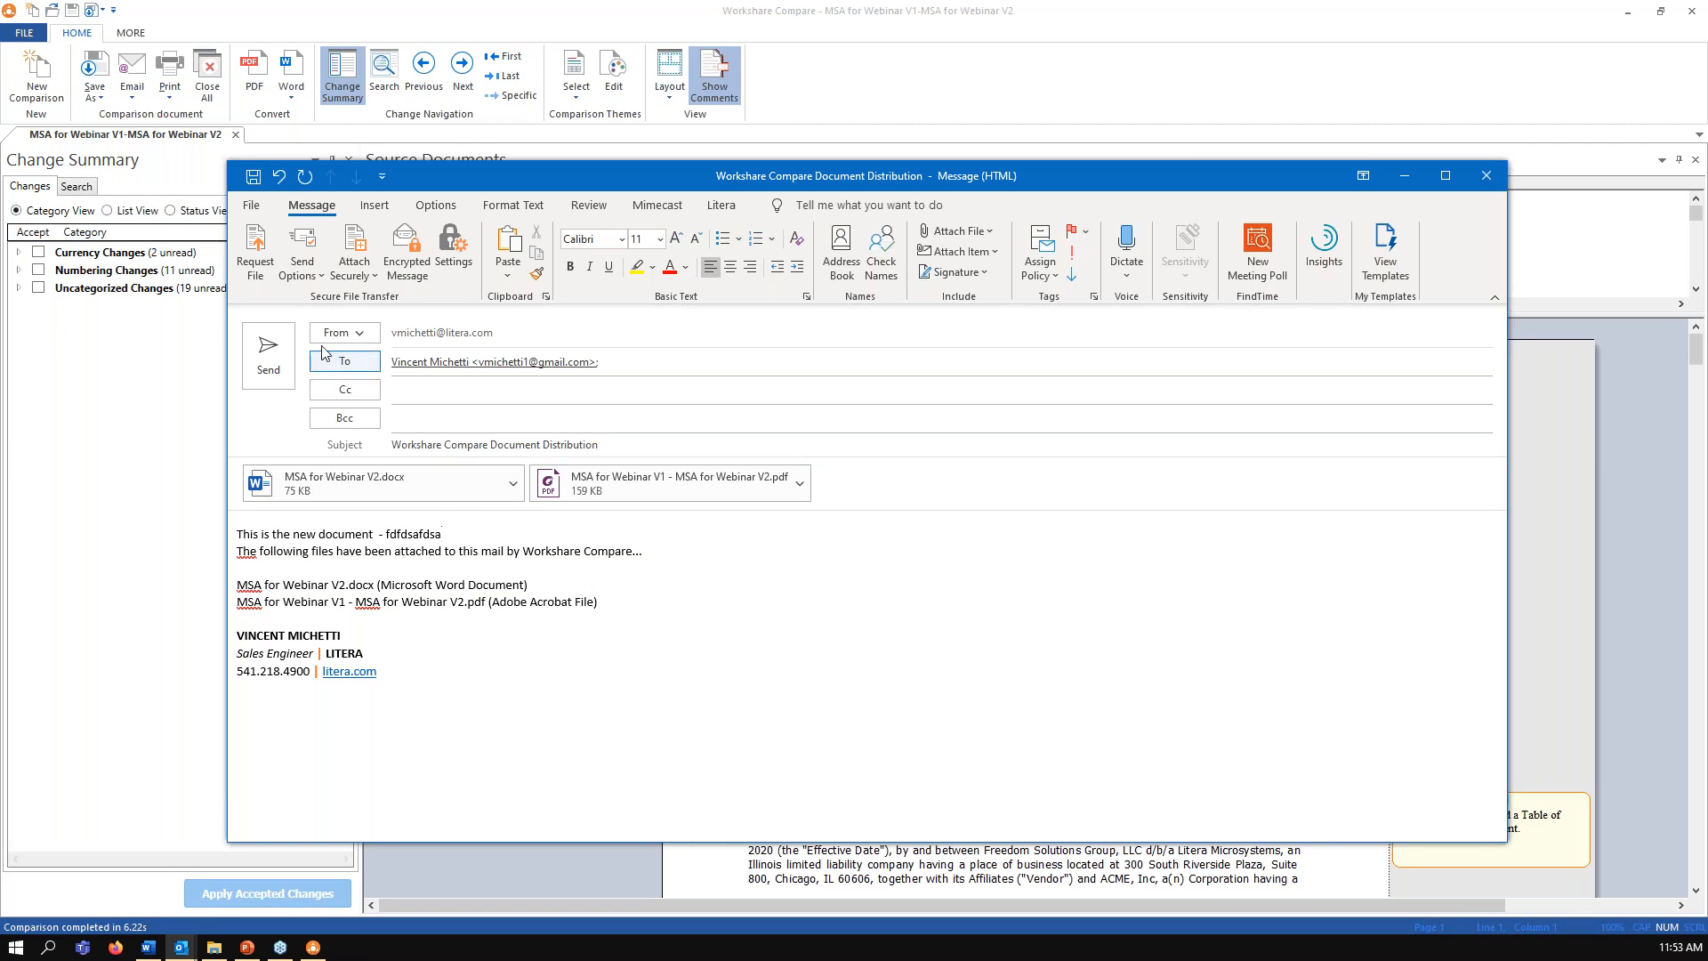
- Send the email with the metadata setting to delete comments from the attached Word document
left_click(268, 354)
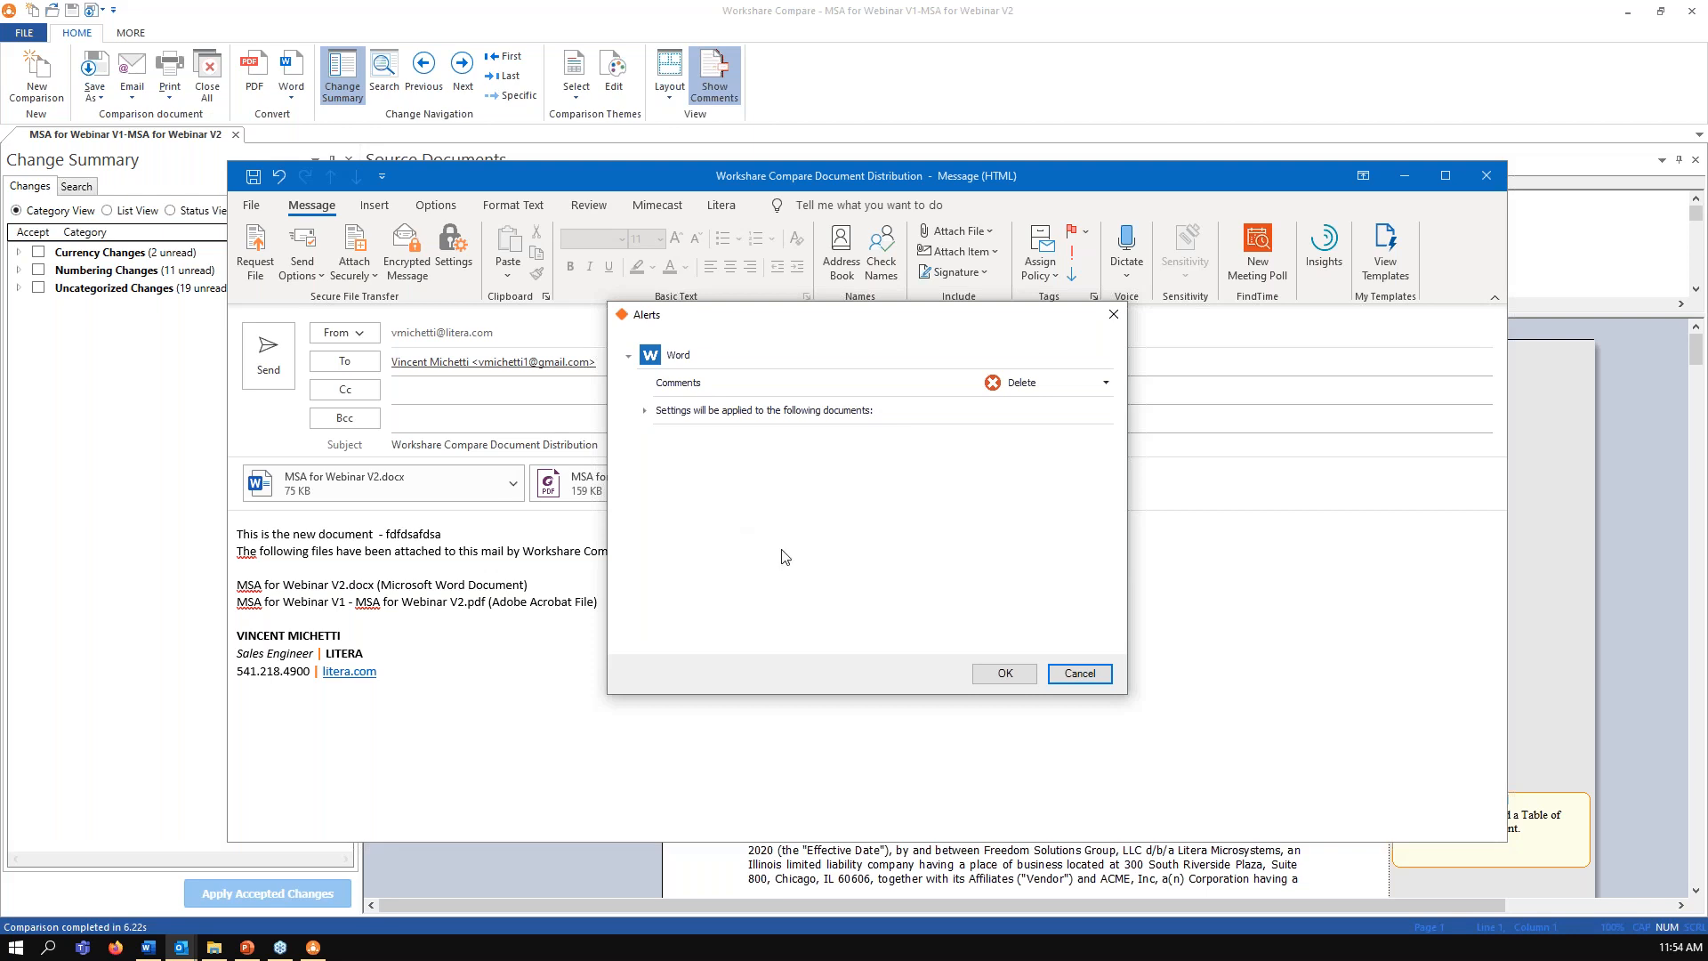
left_click(1106, 385)
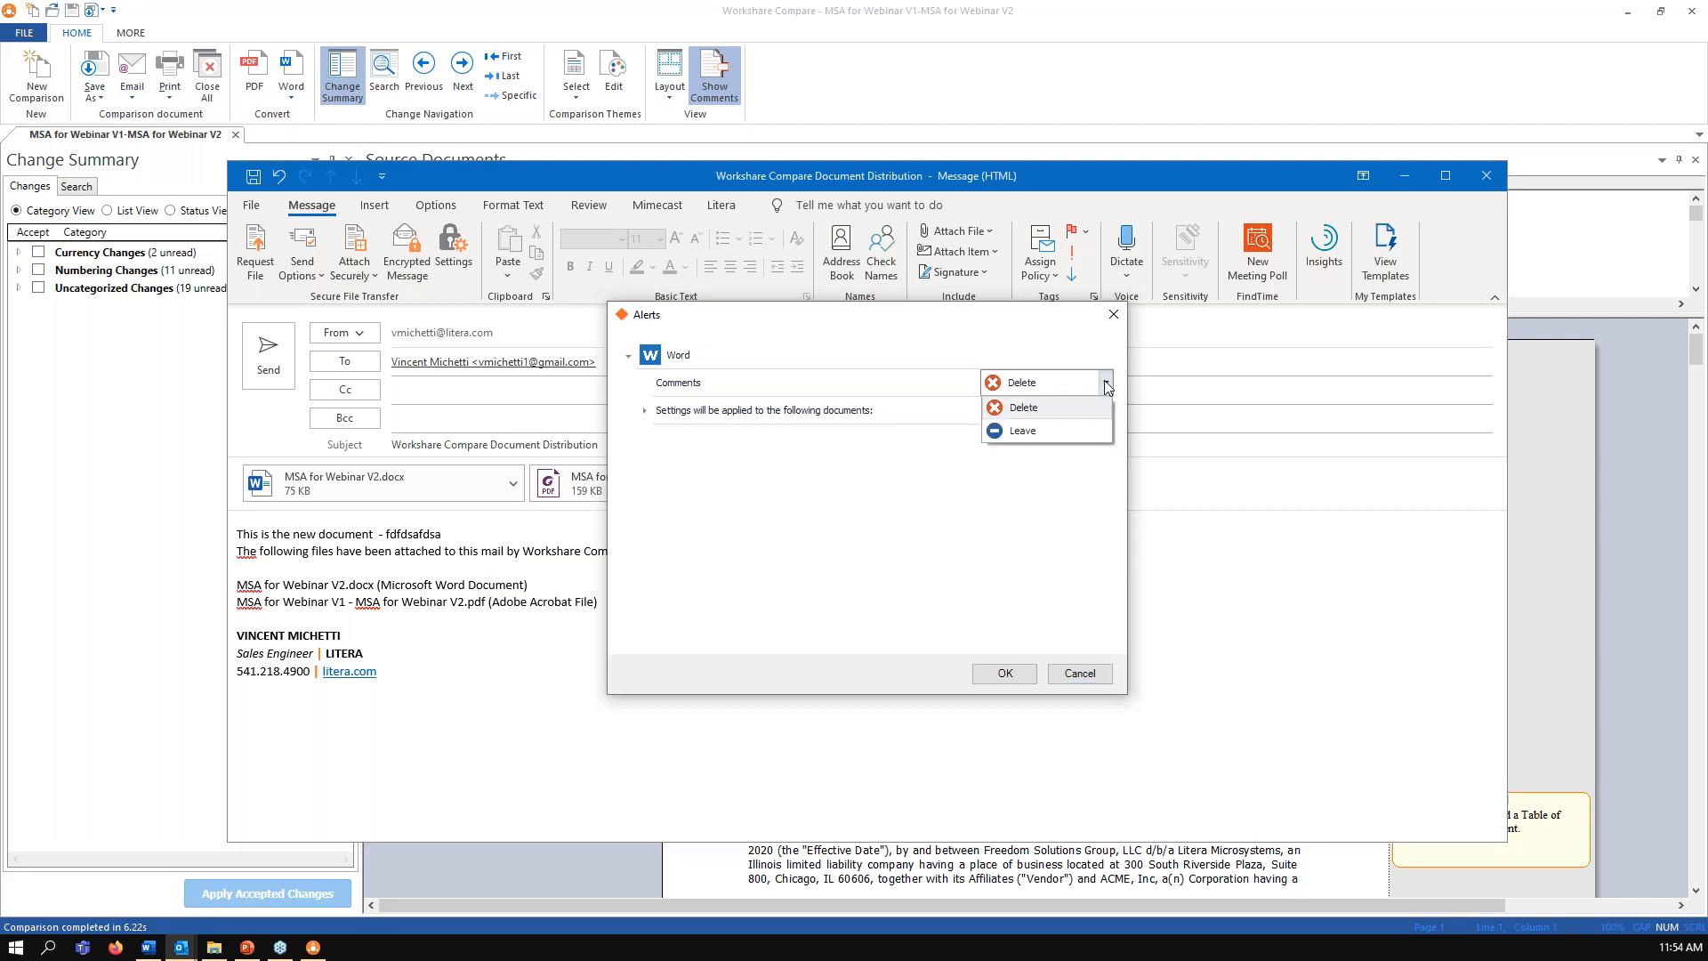
left_click(1068, 336)
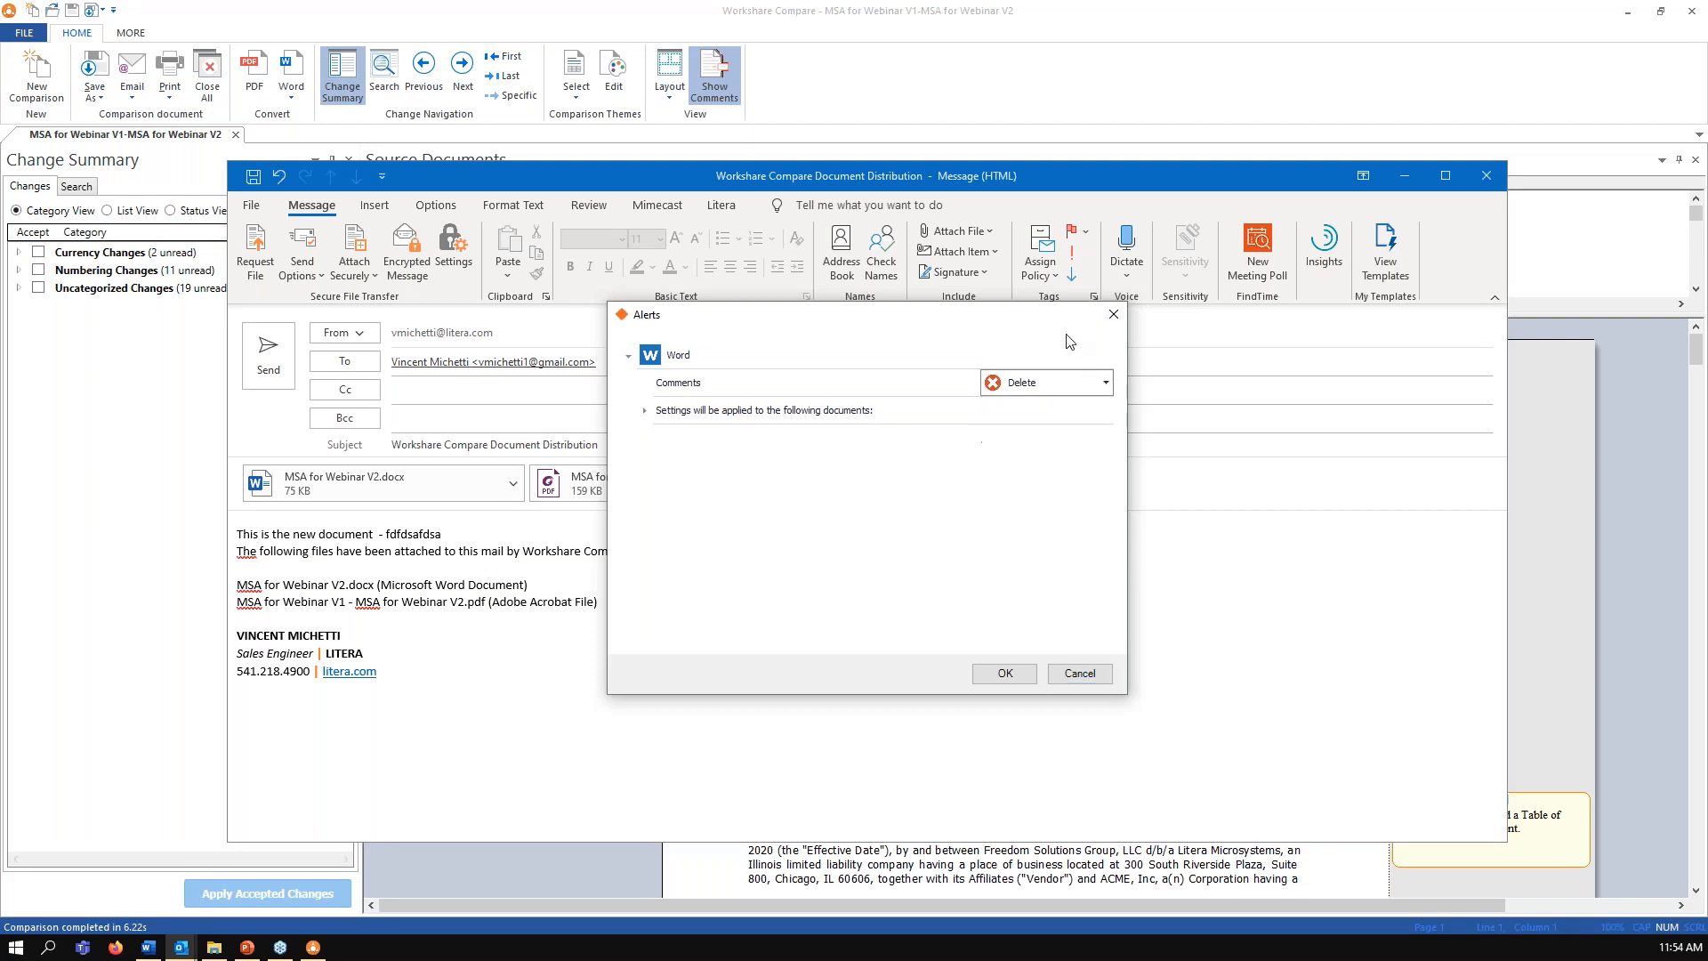
left_click(1004, 673)
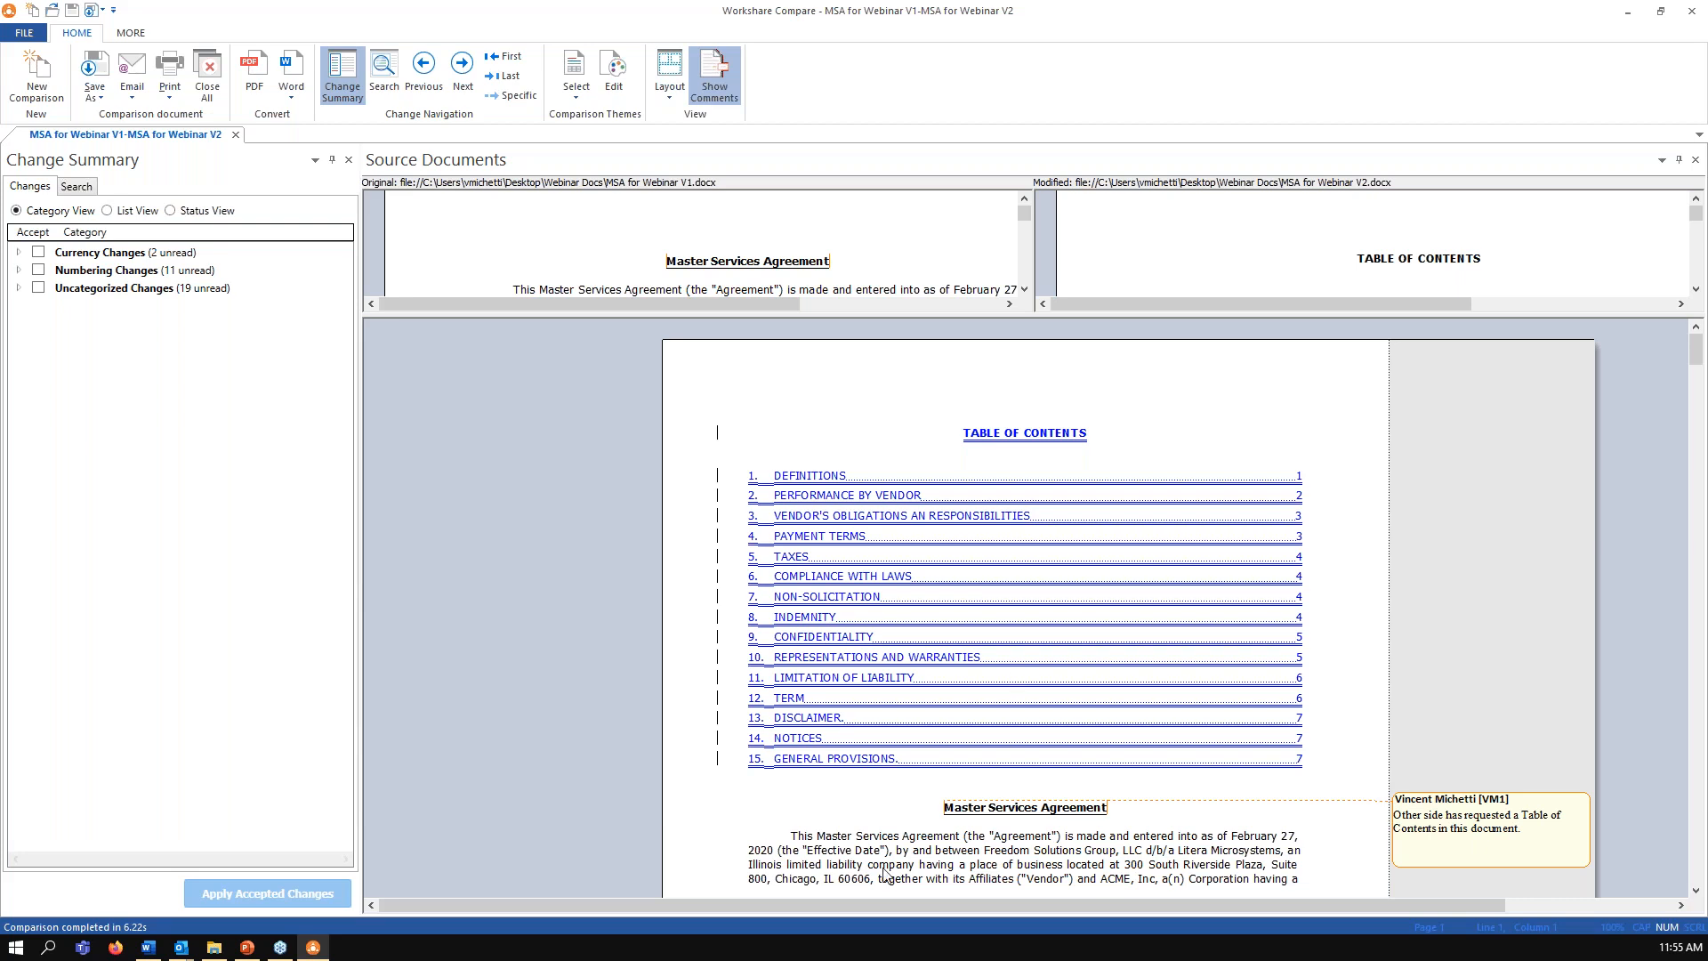
left_click(148, 948)
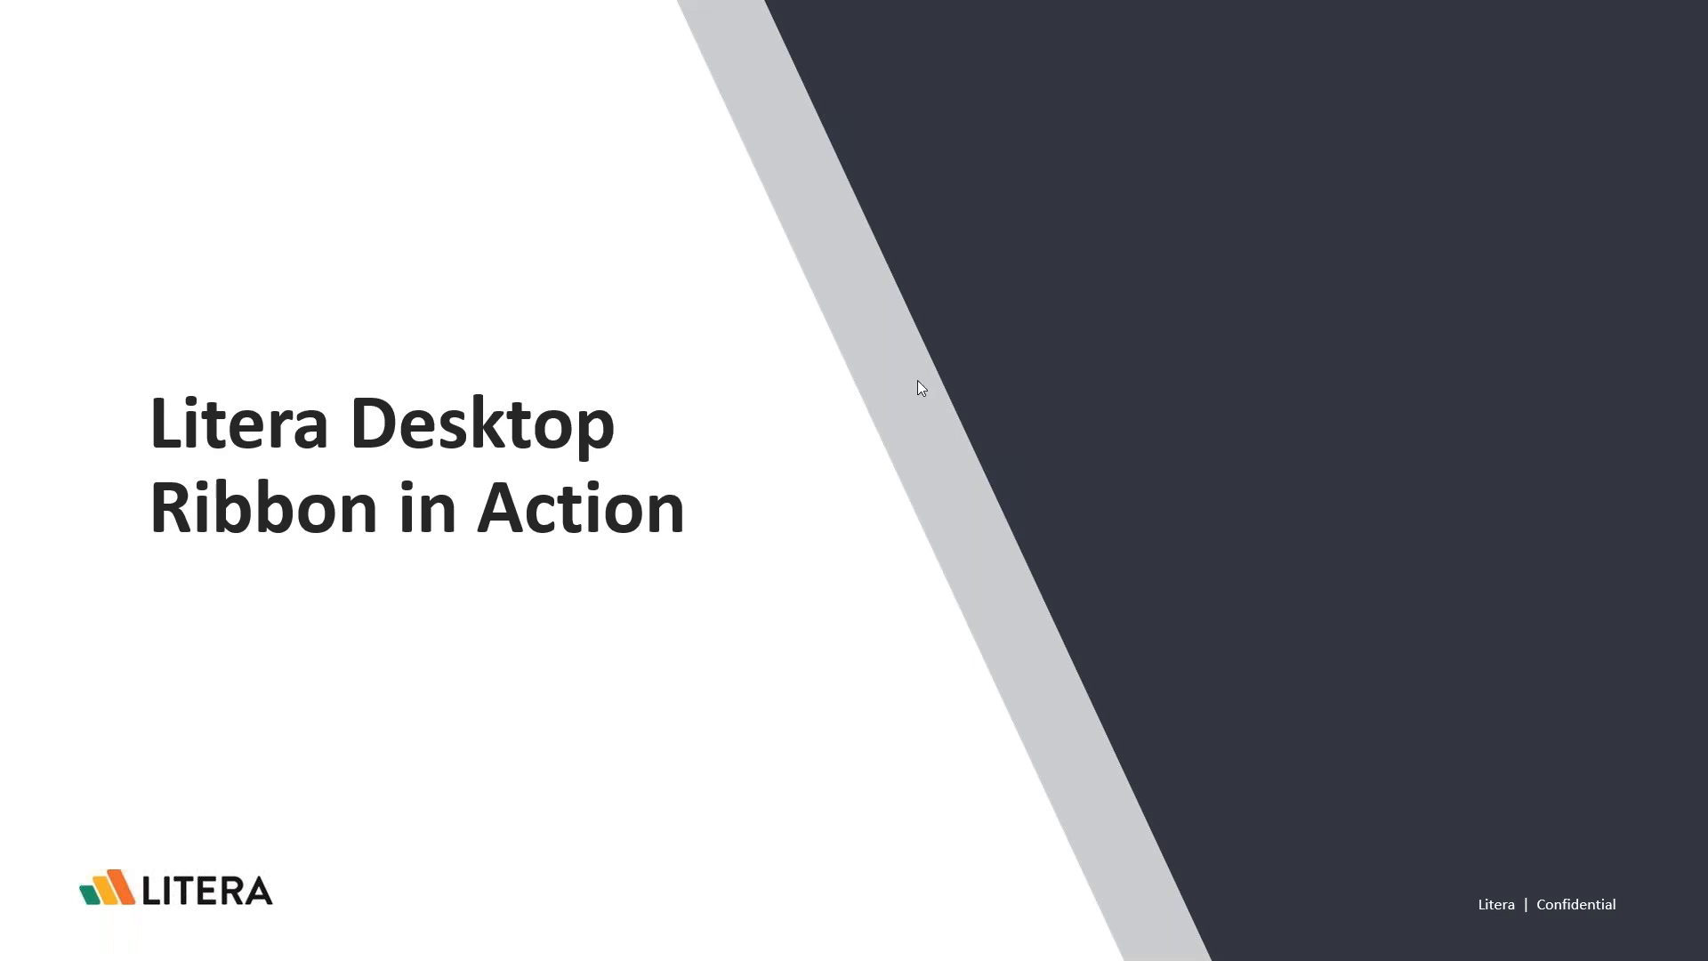
left_click(984, 519)
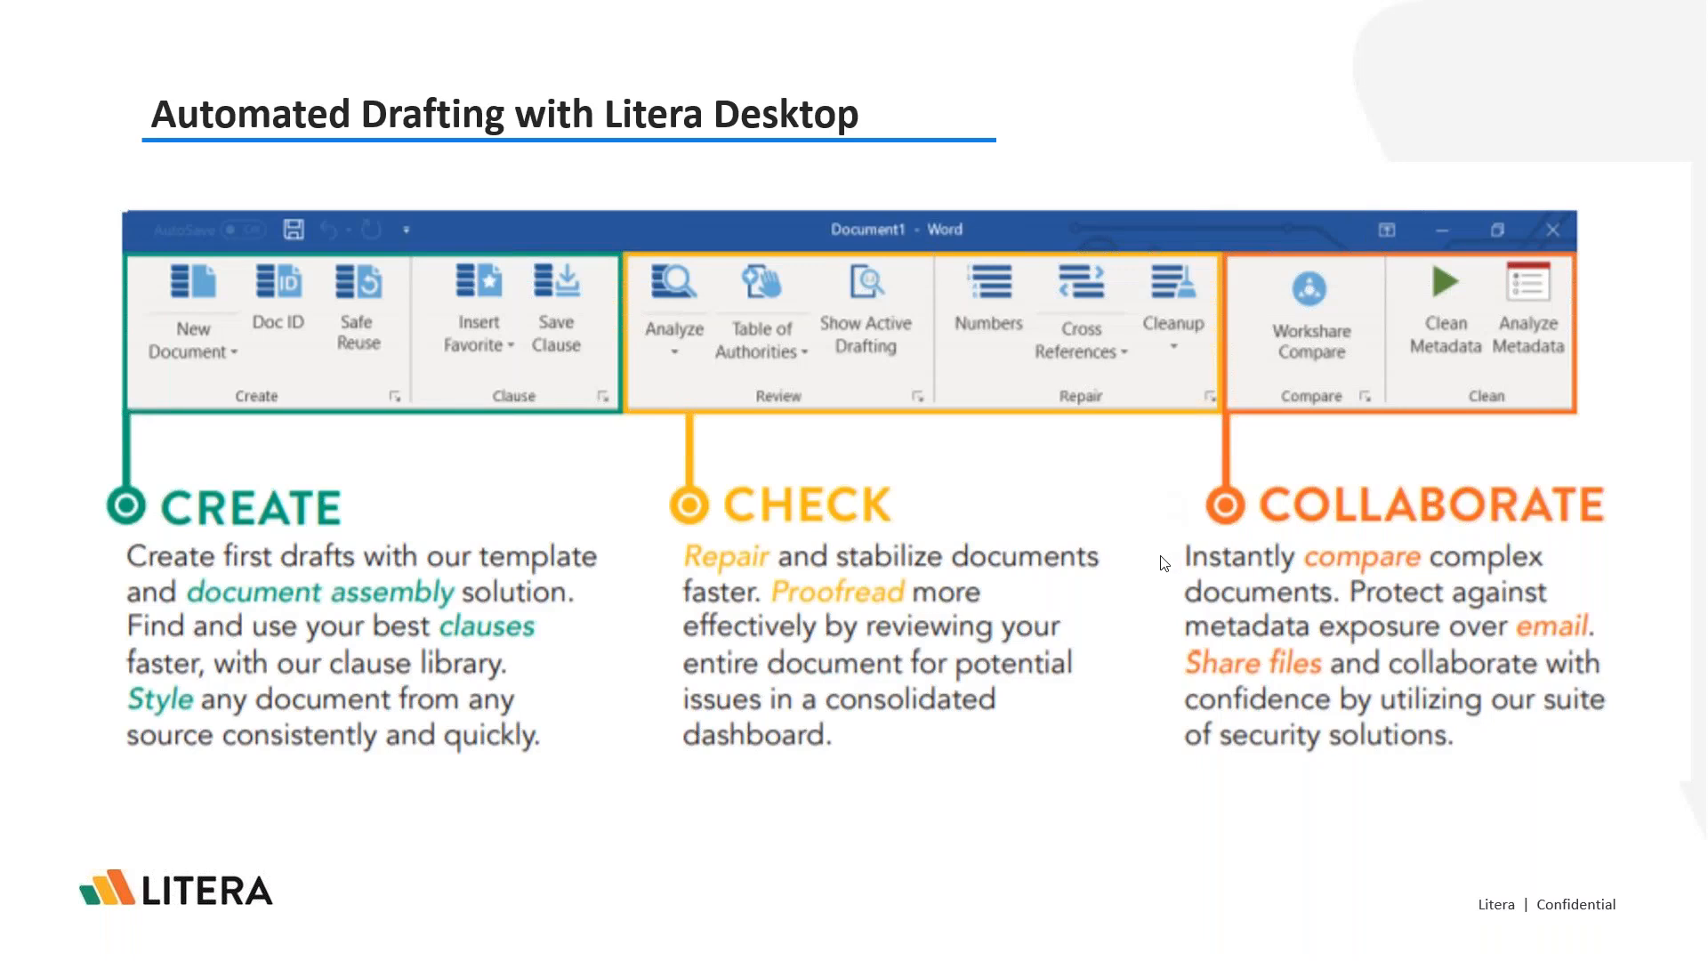